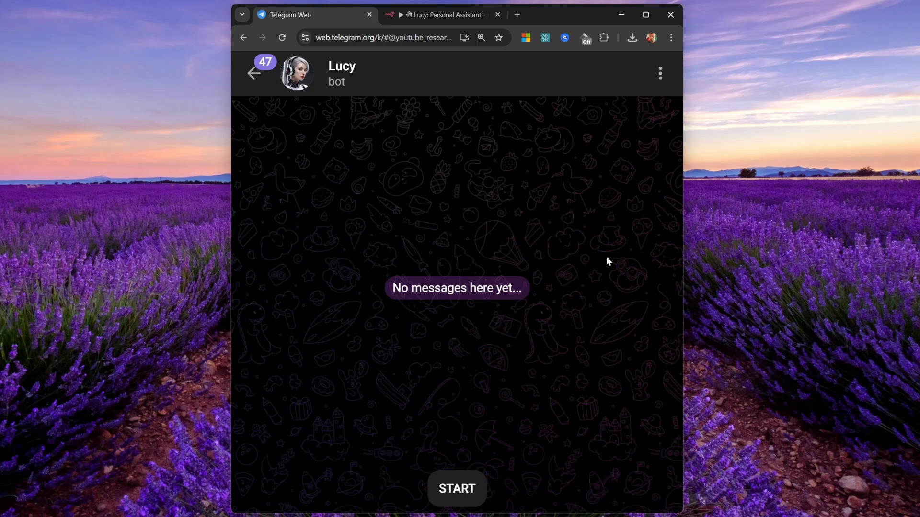
Start the chat with the Lucy bot and send "Hey Lucy, what's my name?".
click(457, 489)
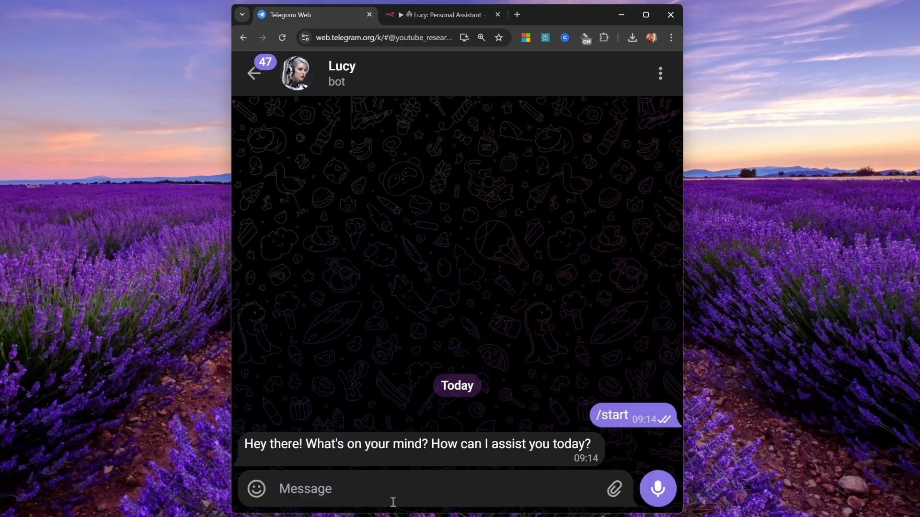
text(Hey Lucy, what's my name?)
key(Return)
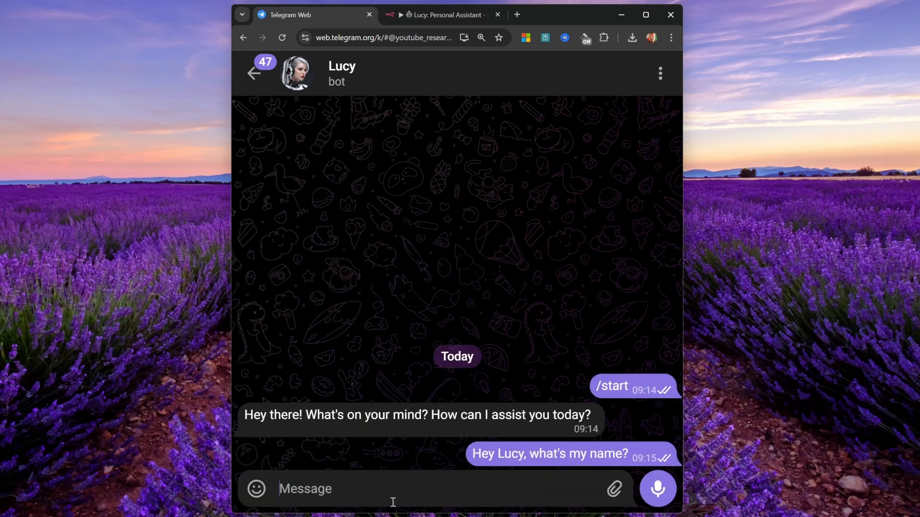
drag(246, 455, 466, 459)
Ask for the current weather in Cape Town and what happened on day 7 of the 12 days of OpenAI event.
click(449, 491)
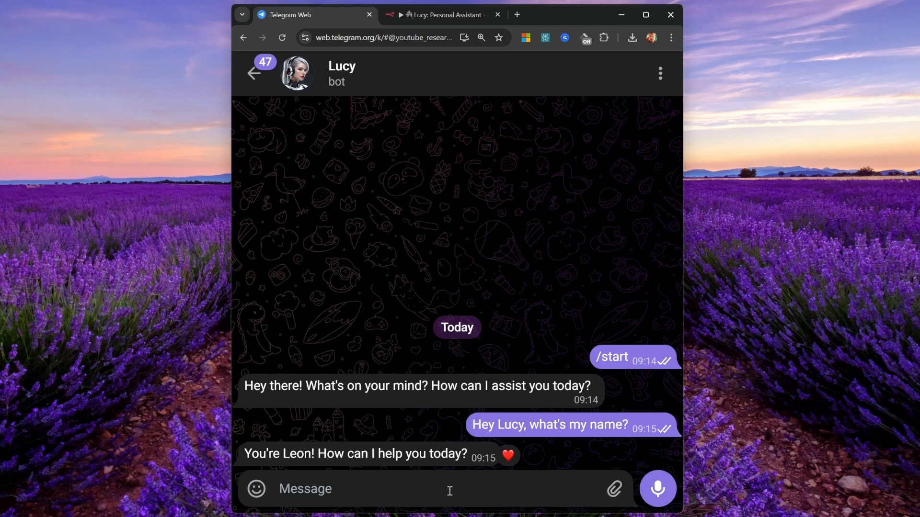
text(What is the current weather in Cape Town?)
key(Return)
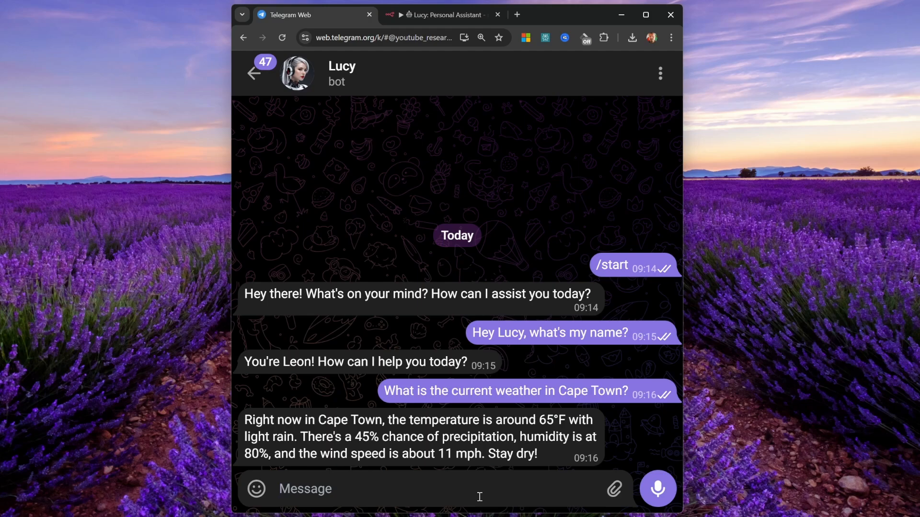
text(What happened on day 7 of the 12 days of OpenAI event?)
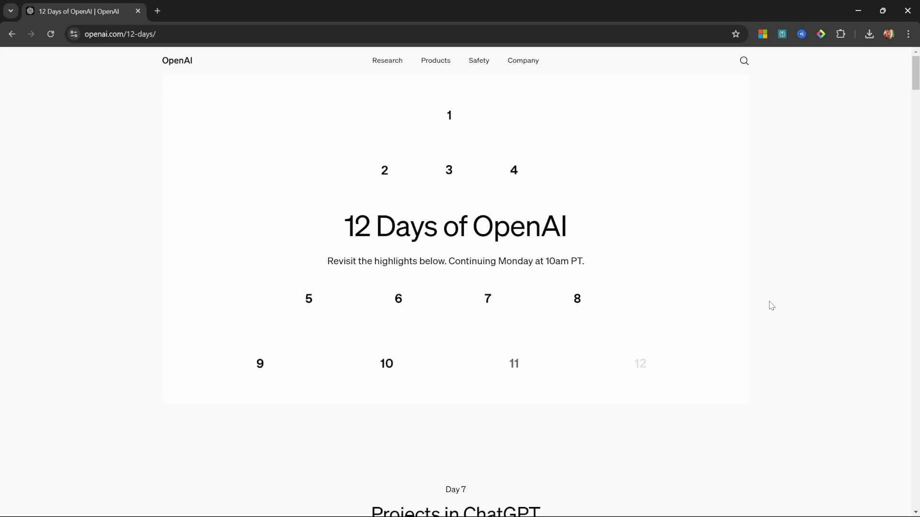
Examine the Day 7 section of OpenAI's 12 Days page and compare it with the bot's answer about ChatGPT features.
scroll(767, 307, down, 2)
scroll(765, 306, down, 6)
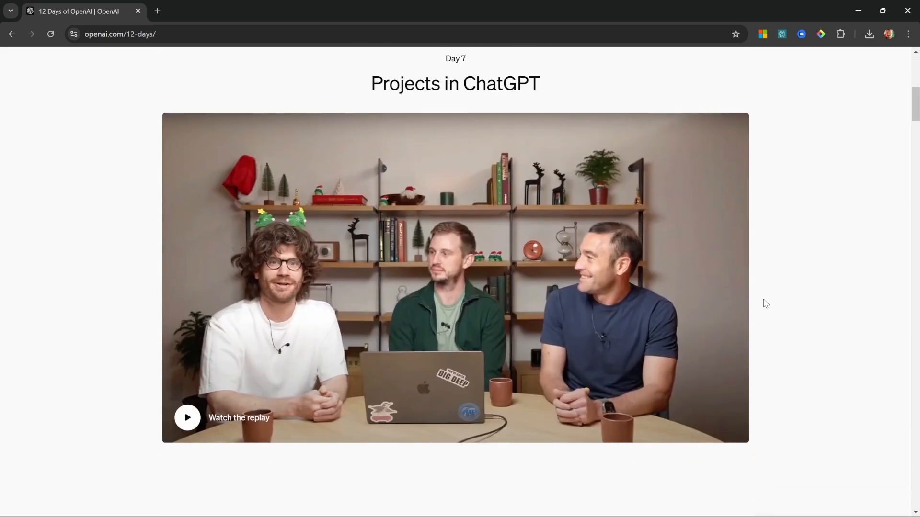
scroll(765, 305, up, 2)
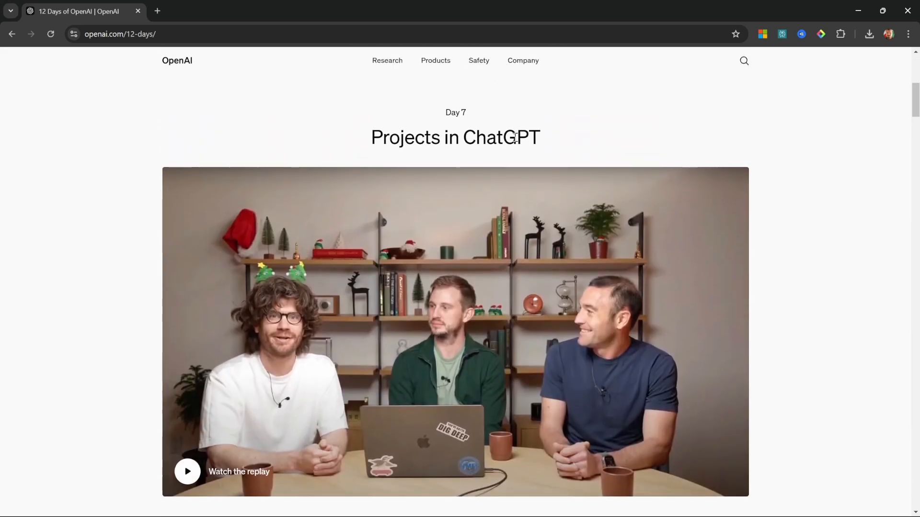
drag(439, 117, 493, 113)
click(493, 113)
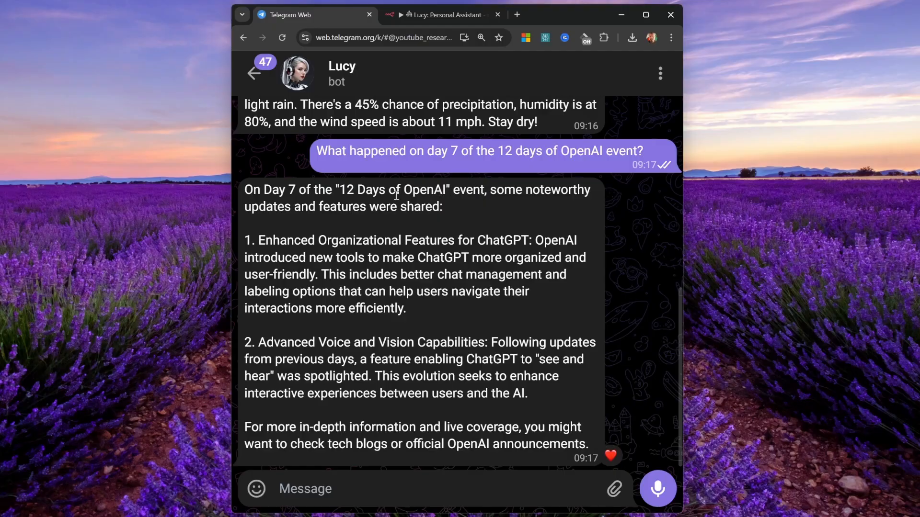
drag(258, 240, 308, 240)
click(366, 240)
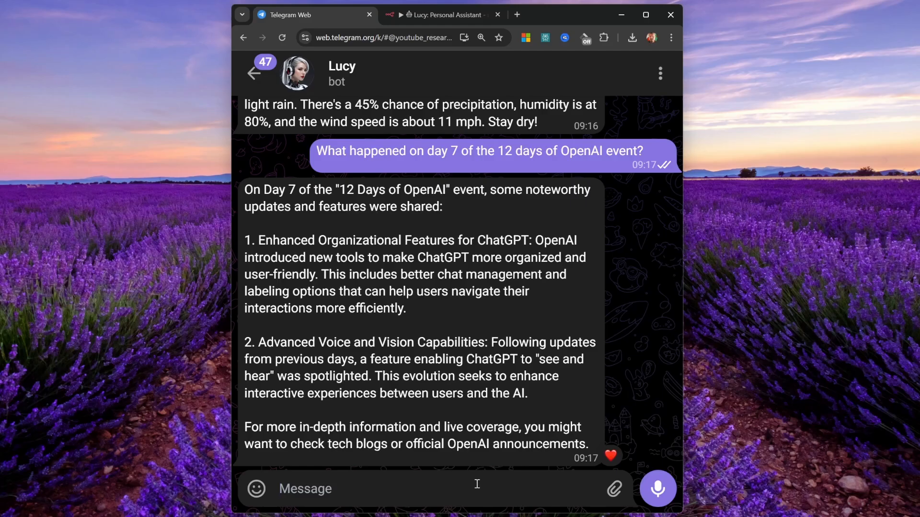
Send "Let's create a youtube video on this new organizational / projects feature." and review the title ideas and script outline in the reply.
text(Let's create a youtube video on this new organizational / projects feature.)
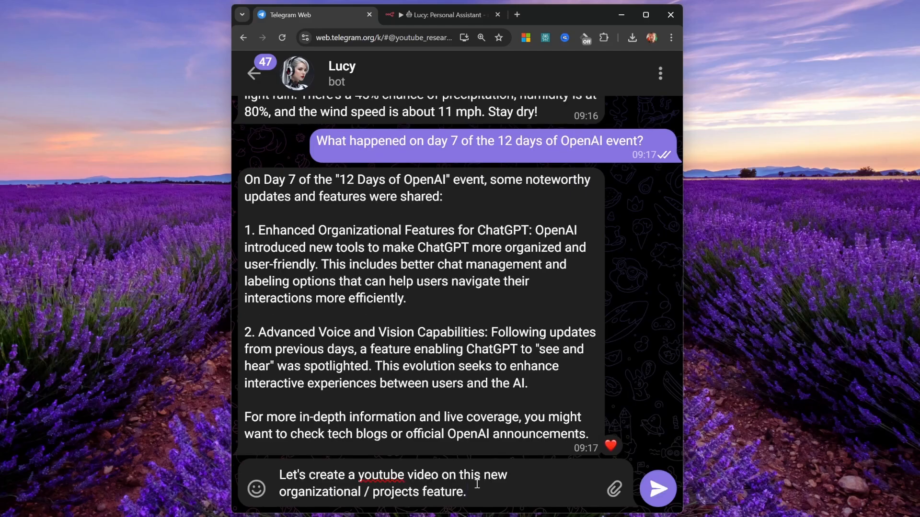
key(Return)
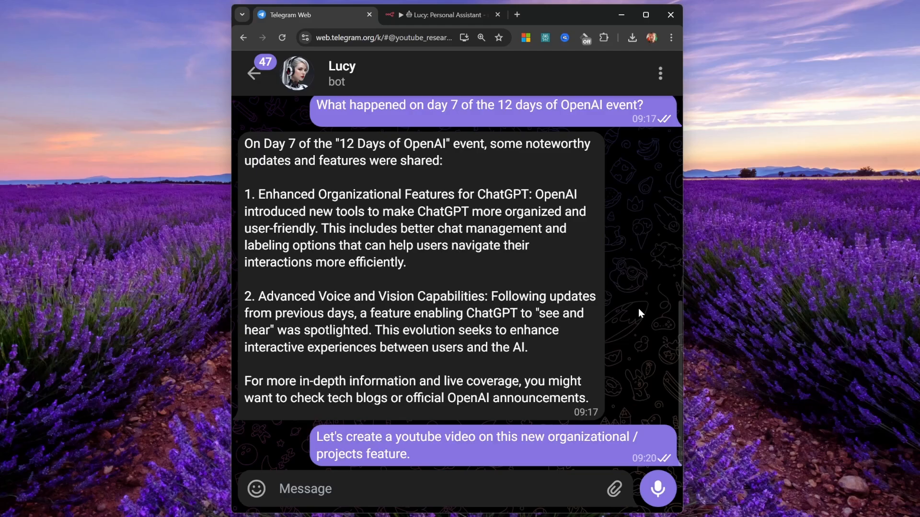
scroll(544, 355, up, 8)
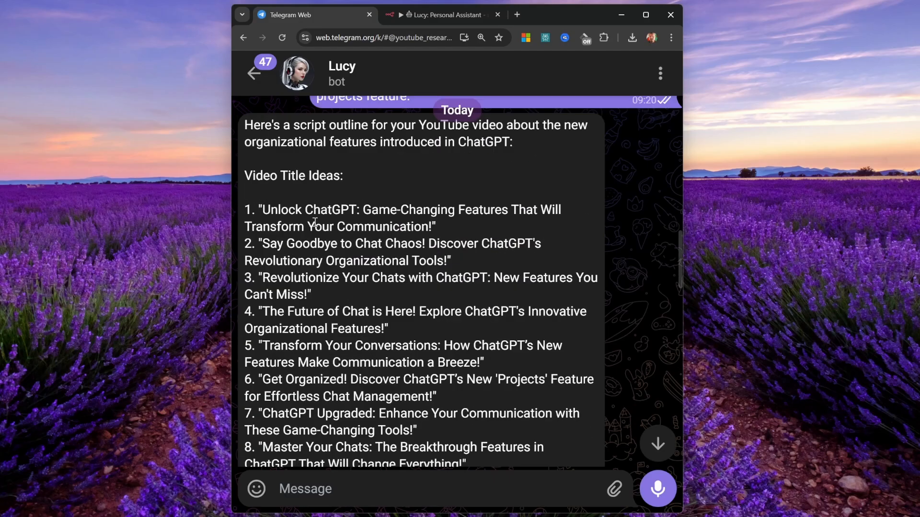
drag(262, 209, 474, 221)
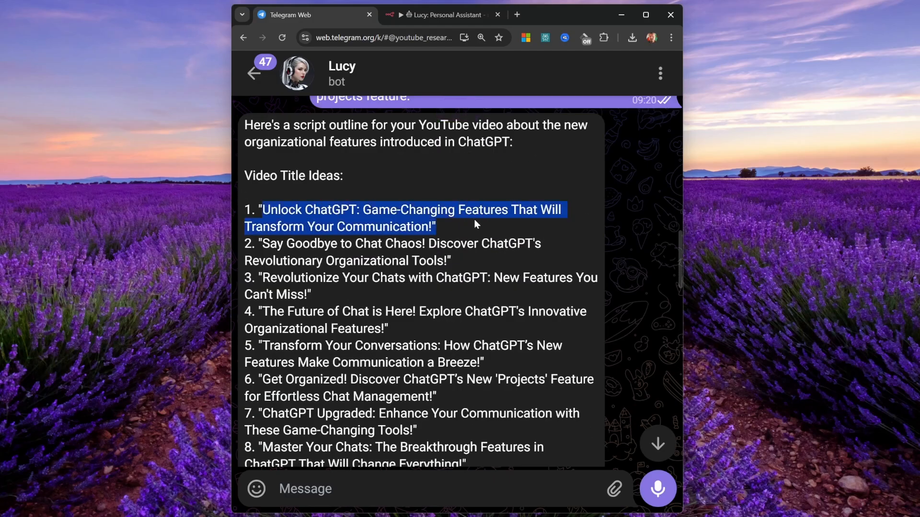
scroll(379, 310, down, 10)
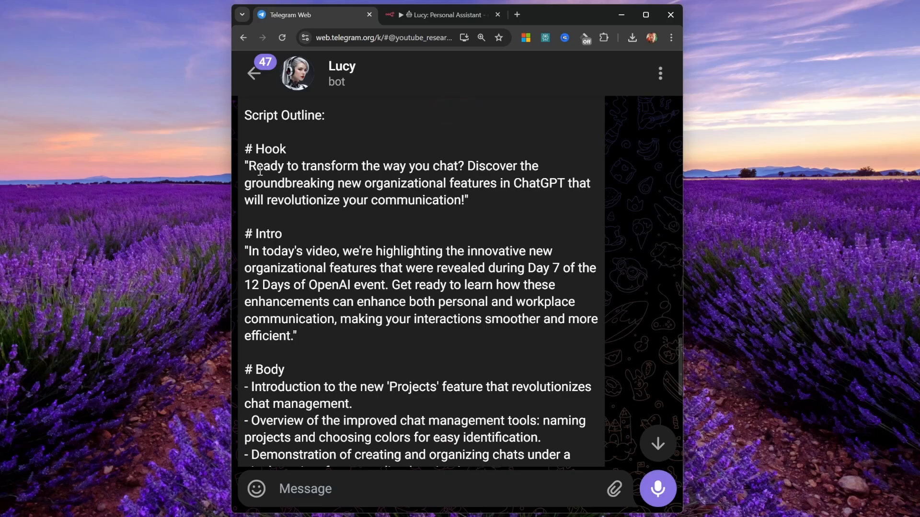
drag(245, 251, 438, 338)
scroll(295, 235, down, 3)
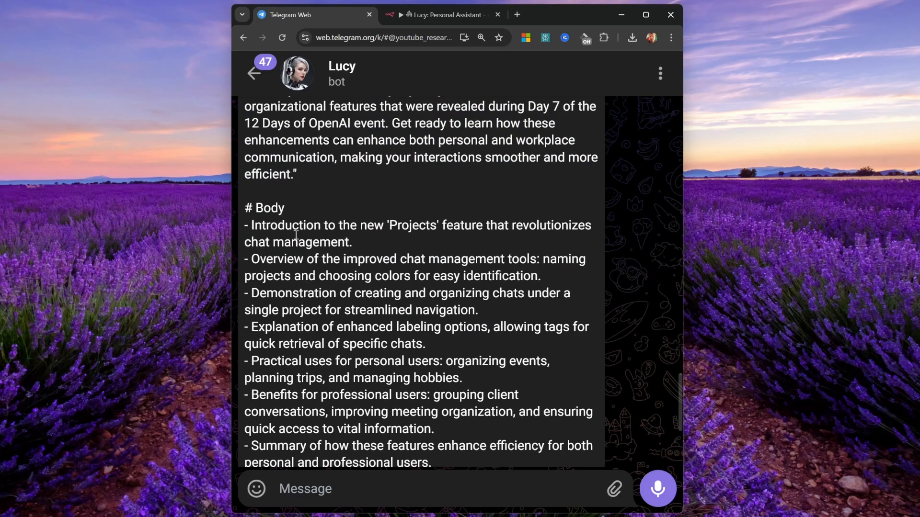
scroll(355, 346, down, 1)
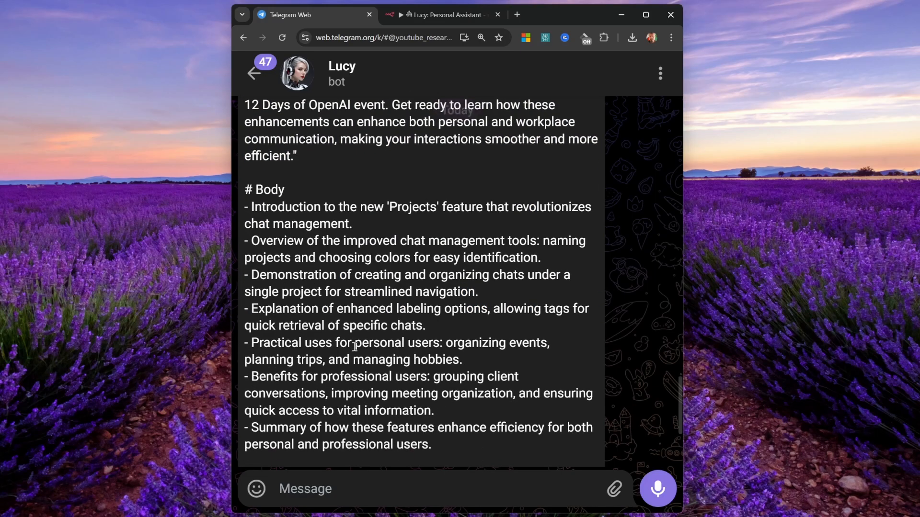
scroll(355, 346, down, 3)
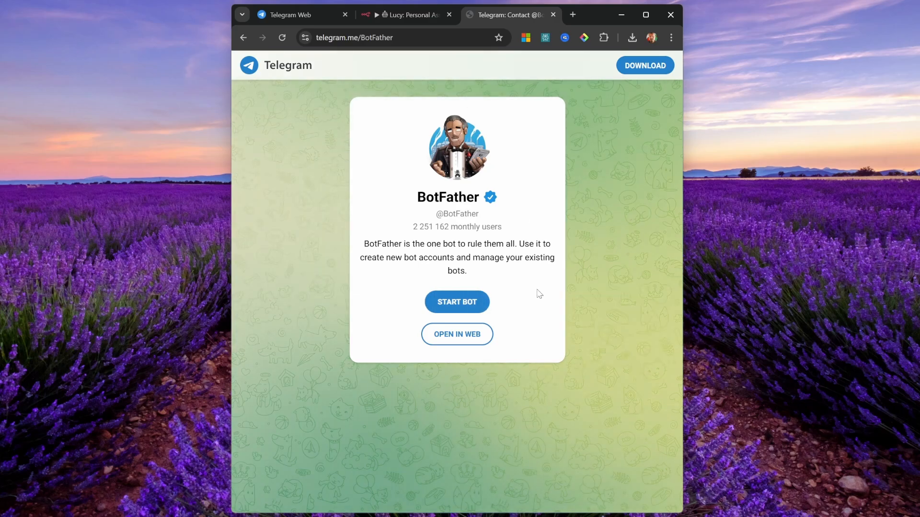
Open the BotFather chat in Telegram Web instead of Telegram Desktop and start the bot.
click(477, 309)
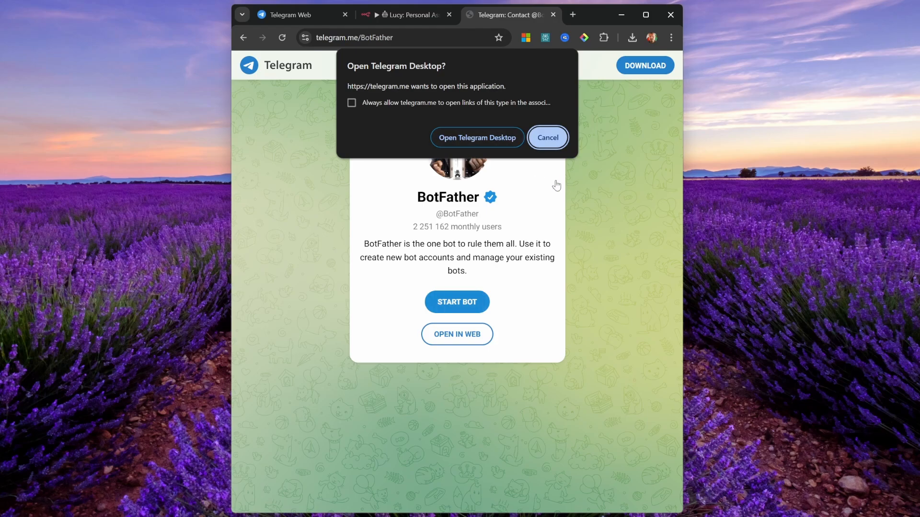
click(549, 137)
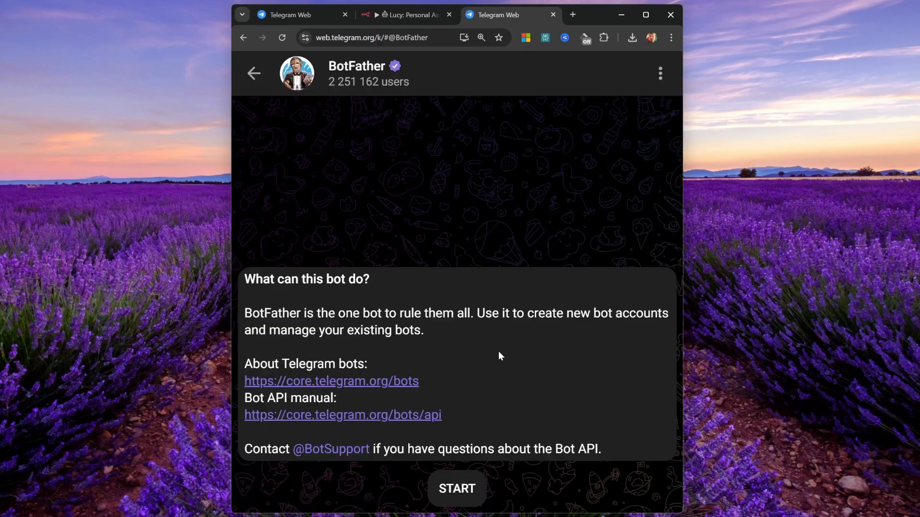
click(460, 488)
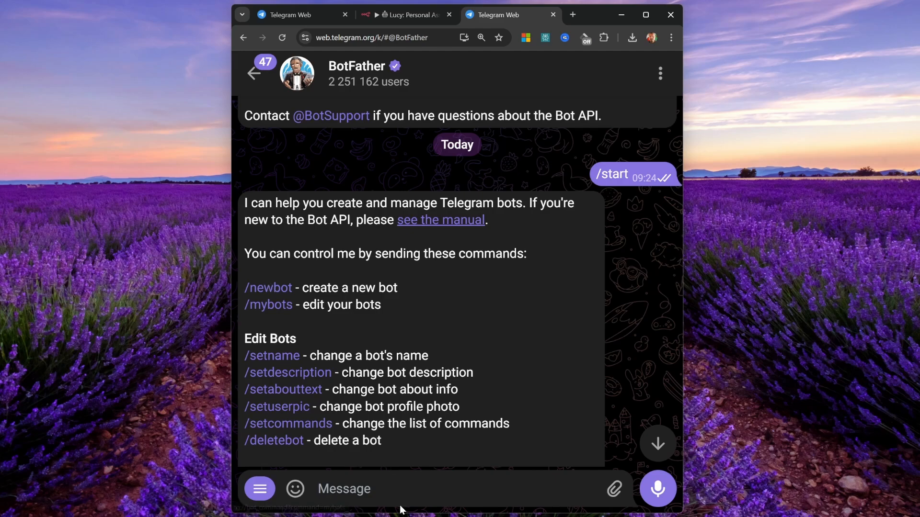
Request a new bot from BotFather with the /newbot command and name it Max.
text(/)
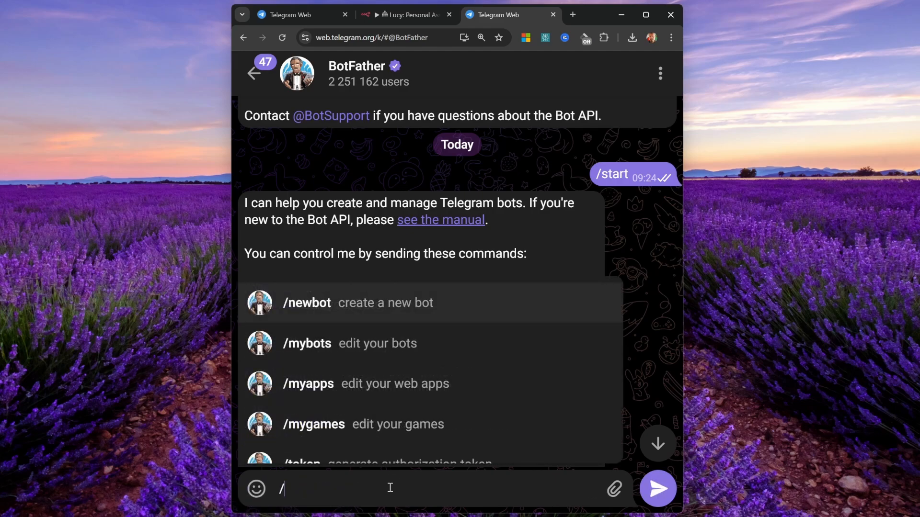
text(newbot)
key(Return)
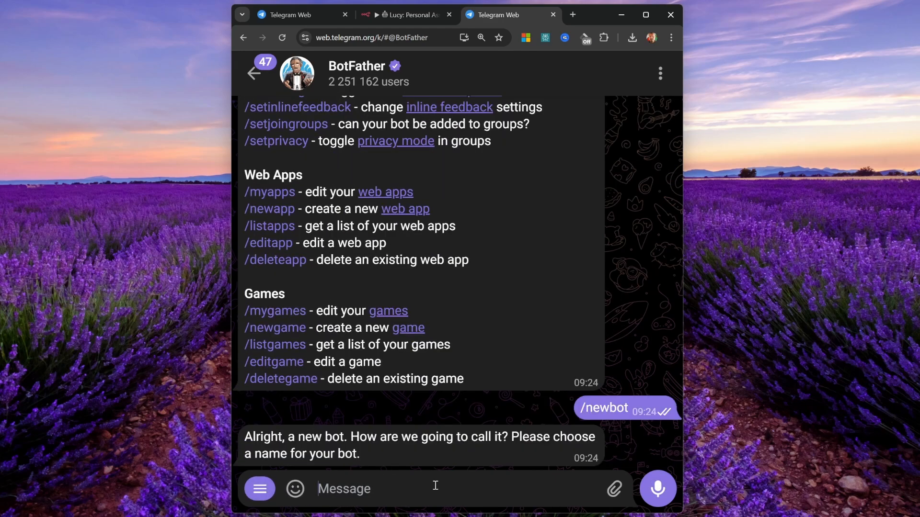
text(Max)
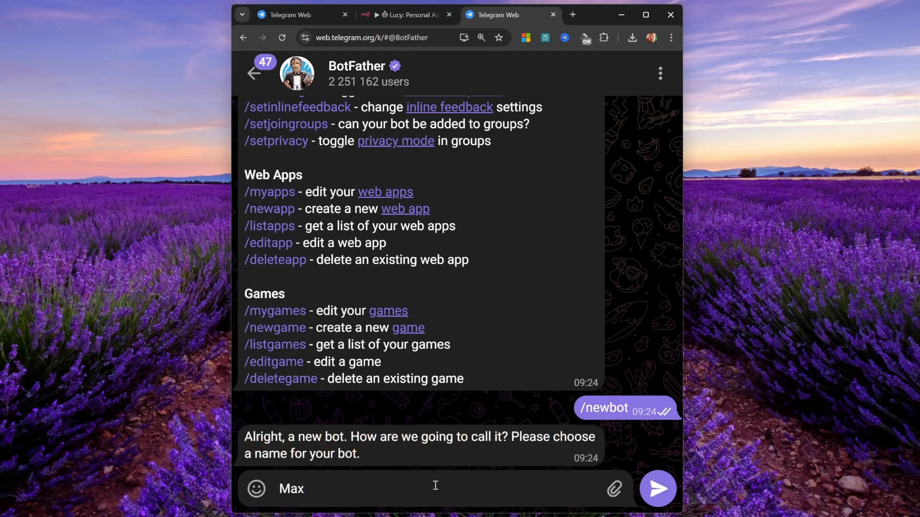
key(Return)
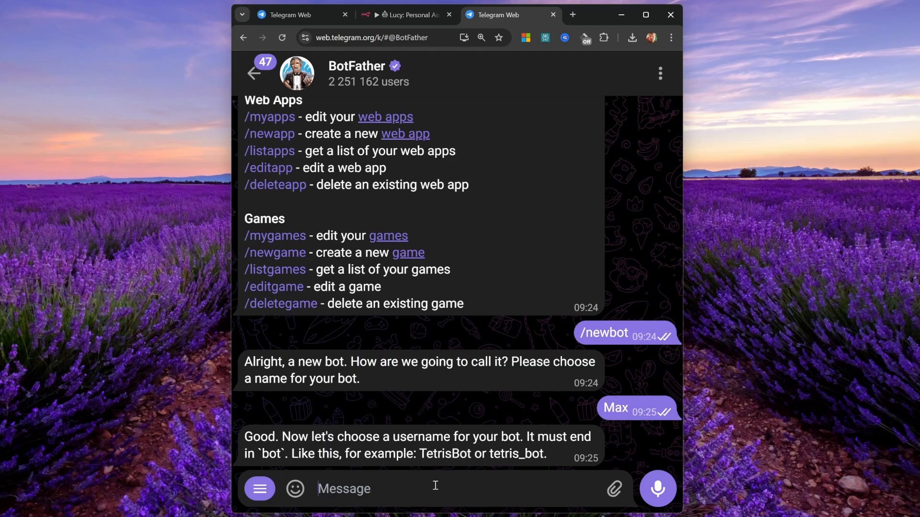
Try the bot username max_youtube_bot and submit max_personal_assistant_bot as the alternative.
text(max_youtube_bot)
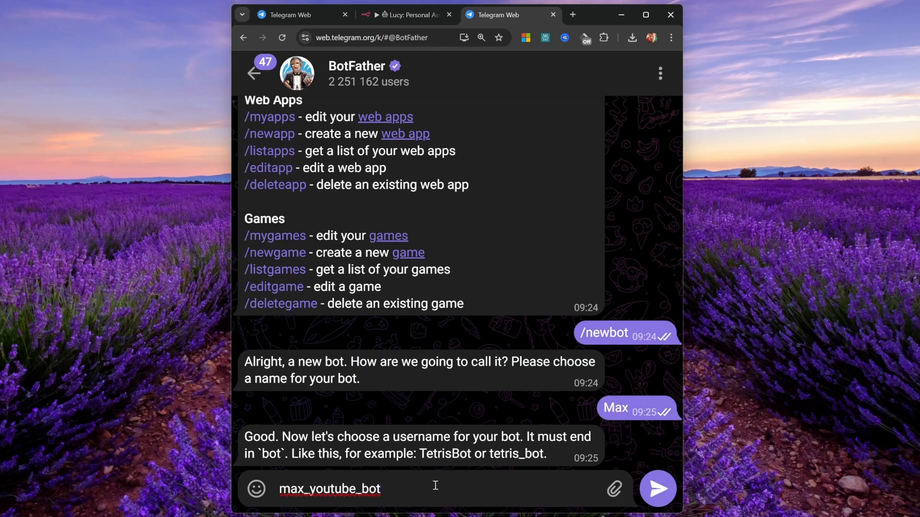
key(Return)
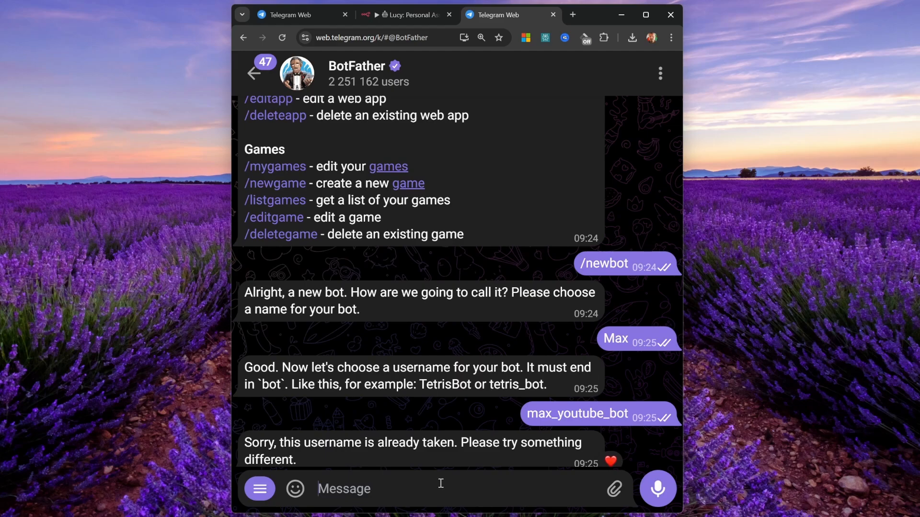
text(max_personal_assistant_bot)
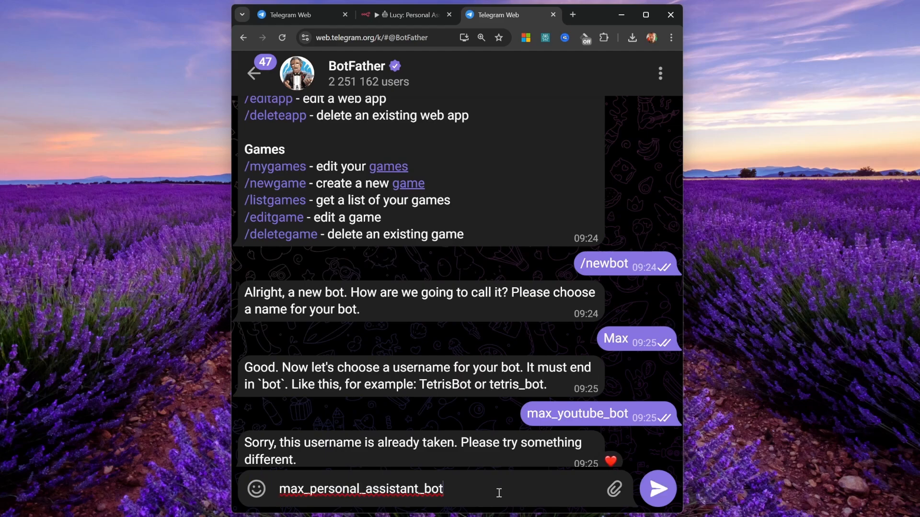
key(Return)
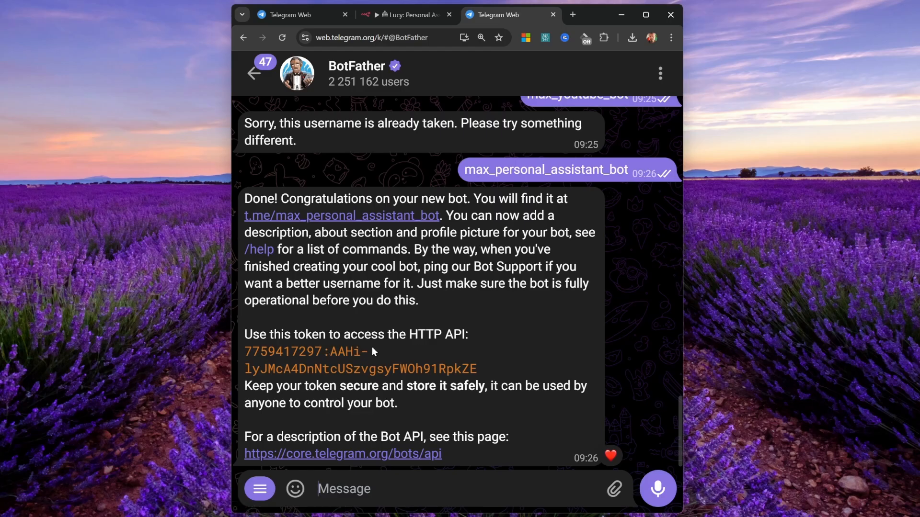
Highlight the HTTP API token in BotFather's creation message.
drag(244, 352, 477, 380)
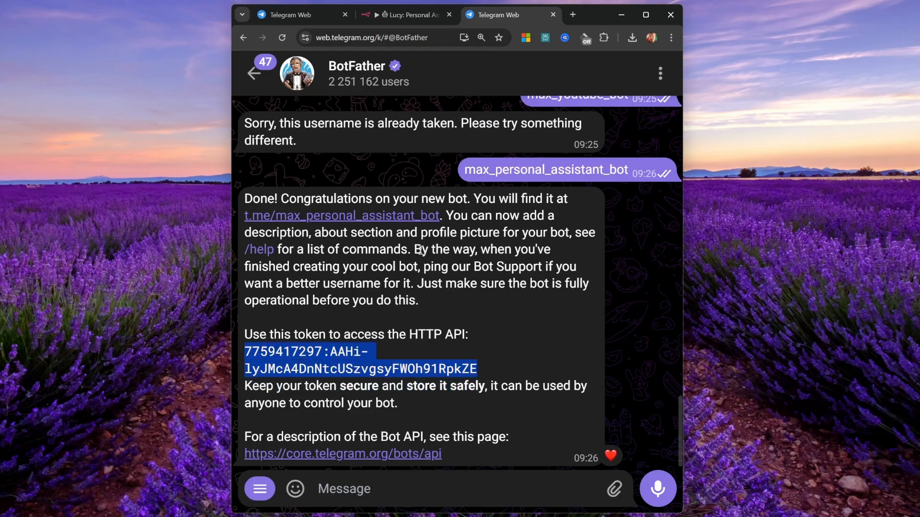
drag(496, 371, 245, 363)
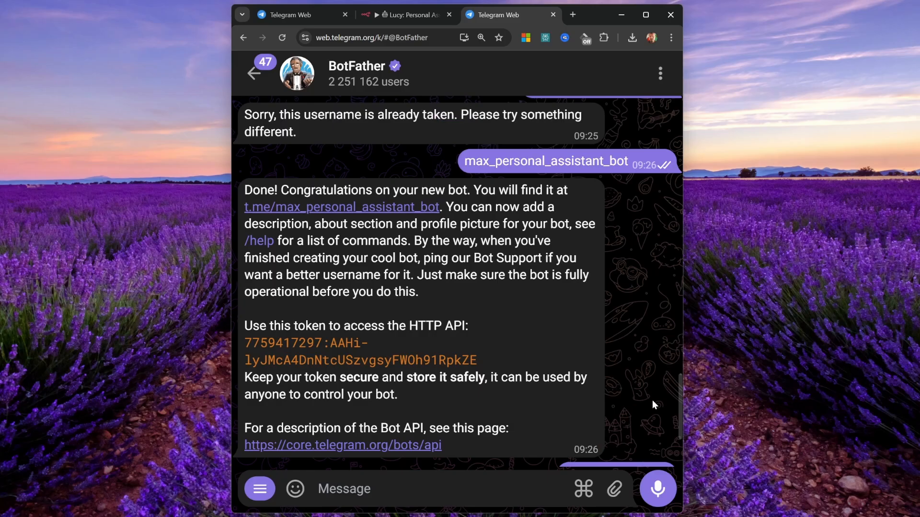
double_click(653, 404)
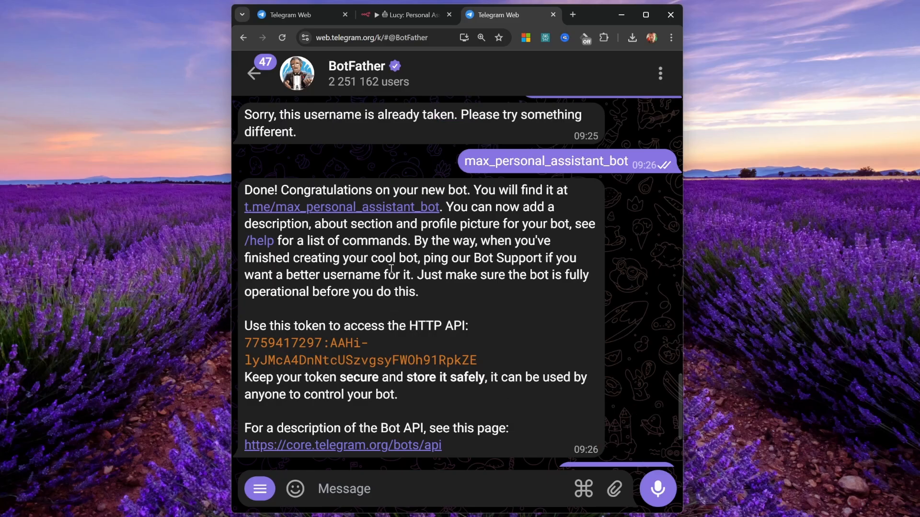
Open the max_personal_assistant_bot chat from BotFather's link, start it and send "Hello".
click(405, 207)
click(455, 489)
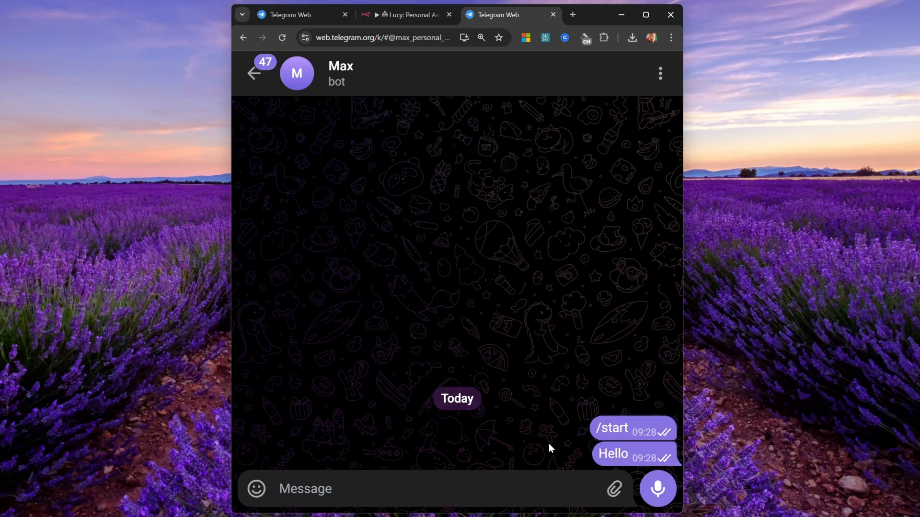
mouse_move(615, 453)
Set the Max bot's profile picture to the female robot image, adjust its crop, and save the change.
click(308, 85)
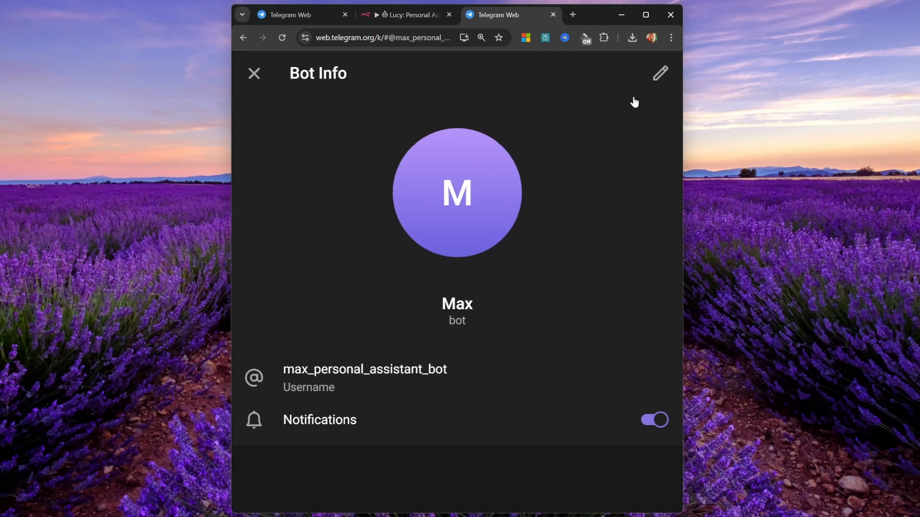
click(660, 75)
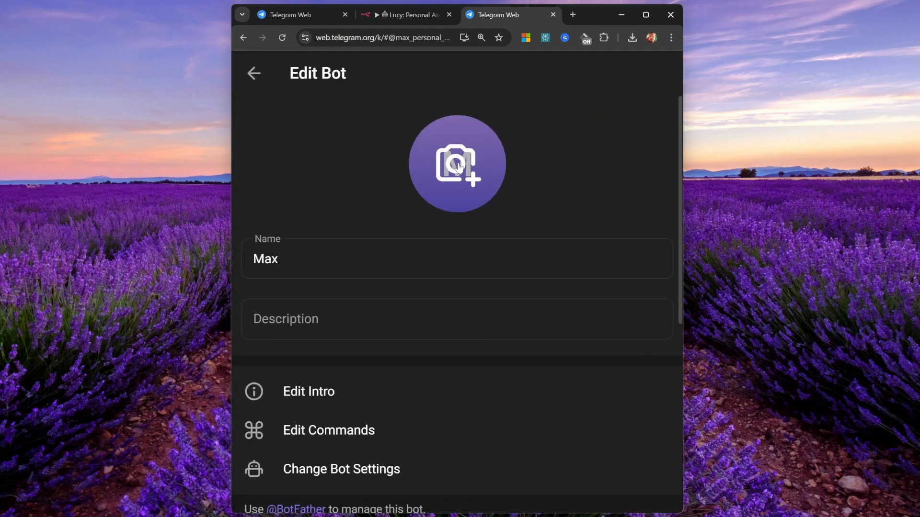
click(458, 166)
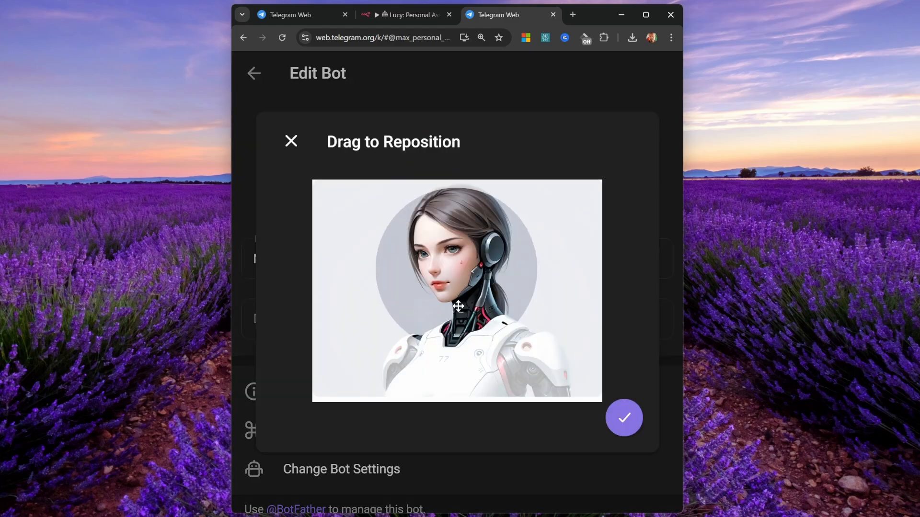
mouse_move(460, 287)
mouse_down()
mouse_move(451, 291)
mouse_move(457, 285)
mouse_up()
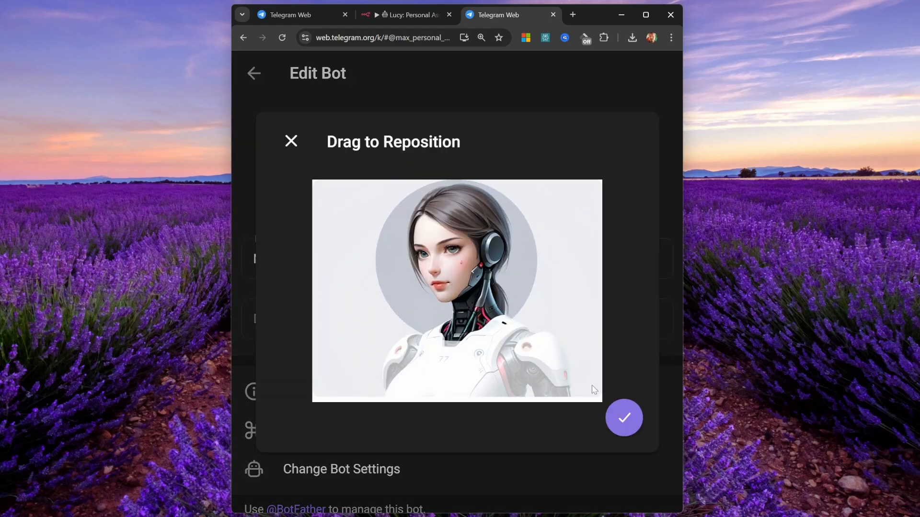
click(625, 418)
click(649, 480)
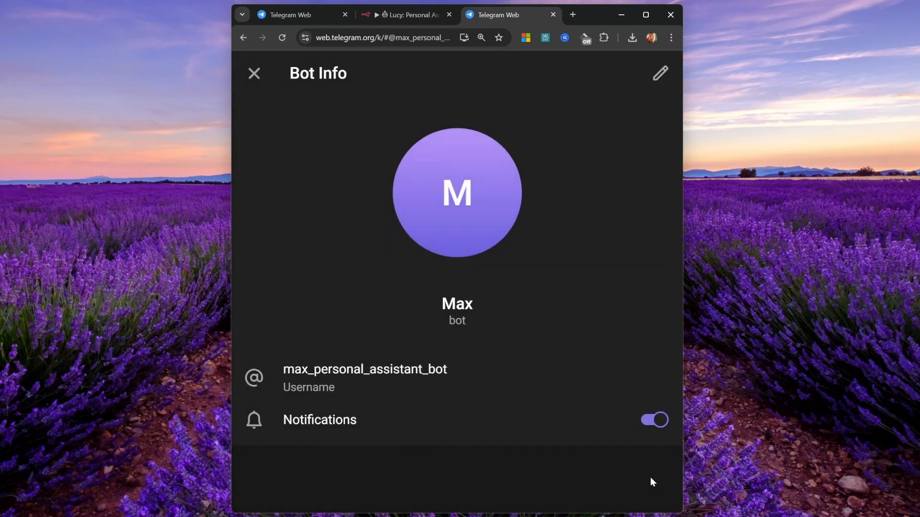
click(253, 73)
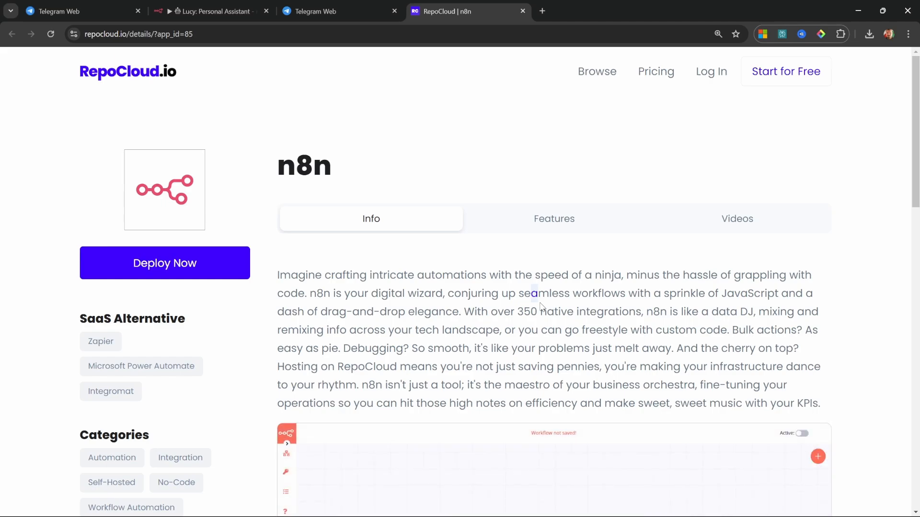
Switch to RepoCloud and deploy n8n with the project name n8n-cloud and autoscaling on.
click(187, 263)
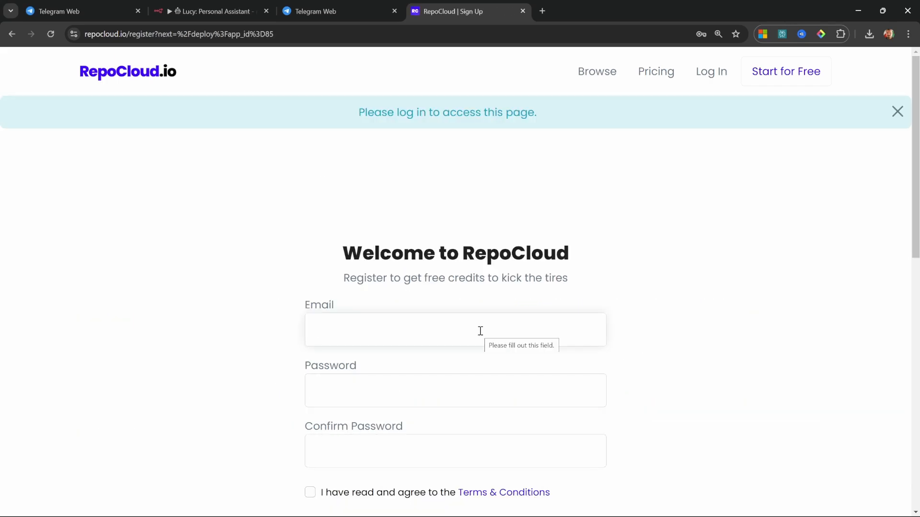
scroll(480, 331, down, 3)
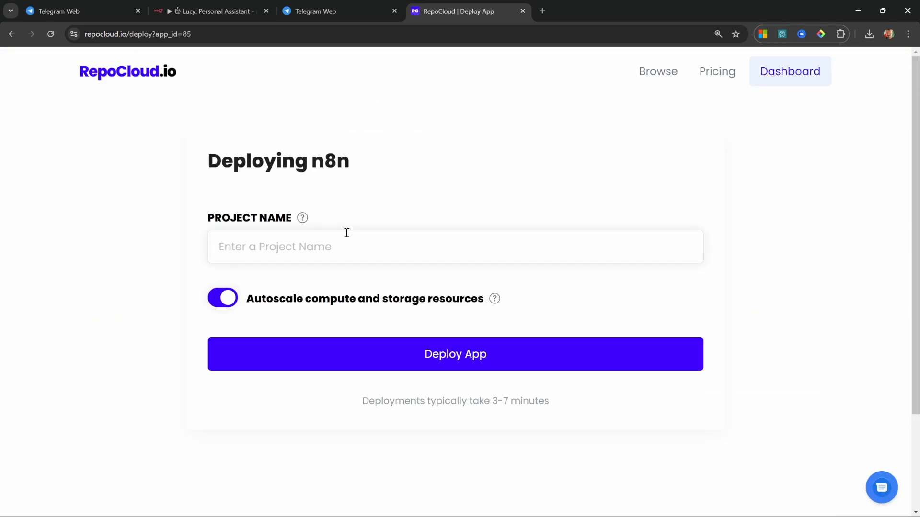
text(n8n-cloud)
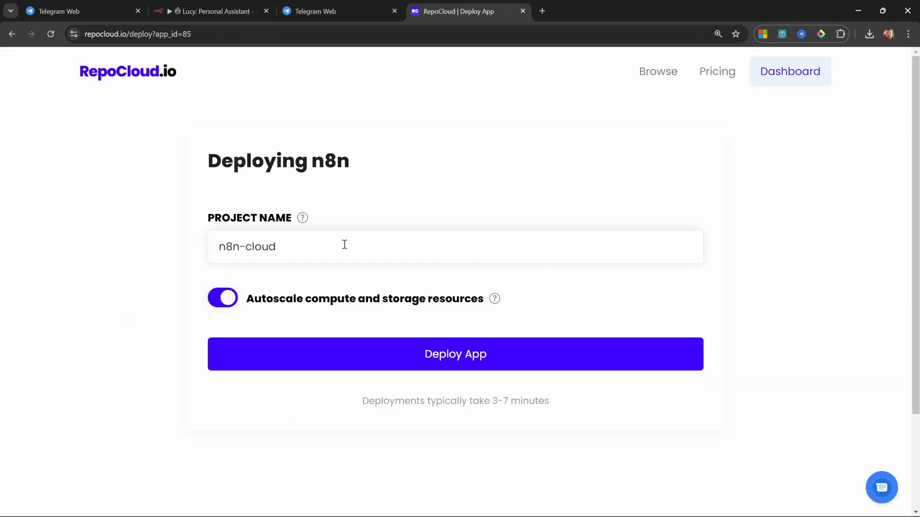
click(460, 362)
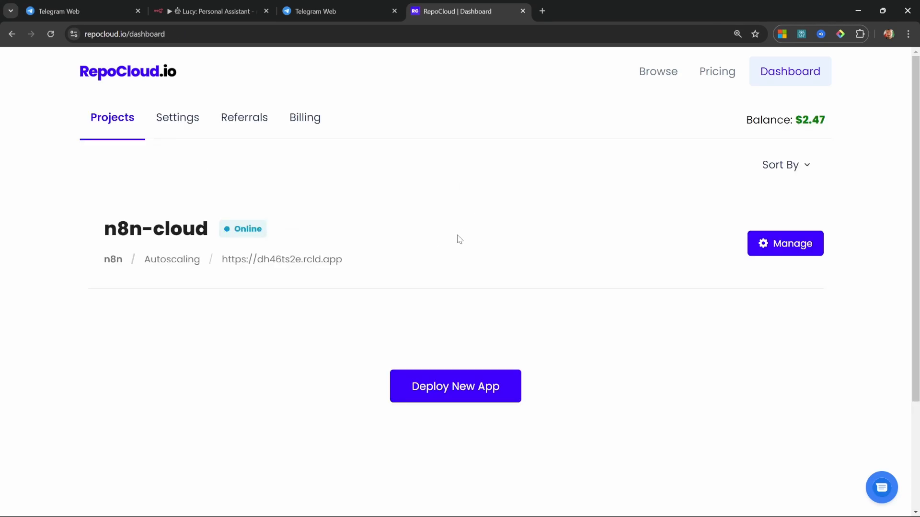
Open the management page of the n8n-cloud project and review its WEBHOOK_URL environment variable and server options.
click(330, 260)
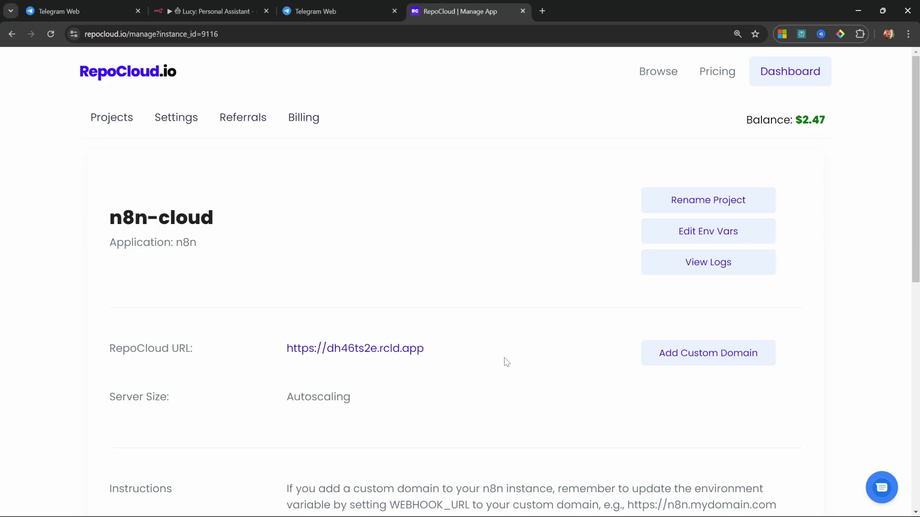
click(701, 240)
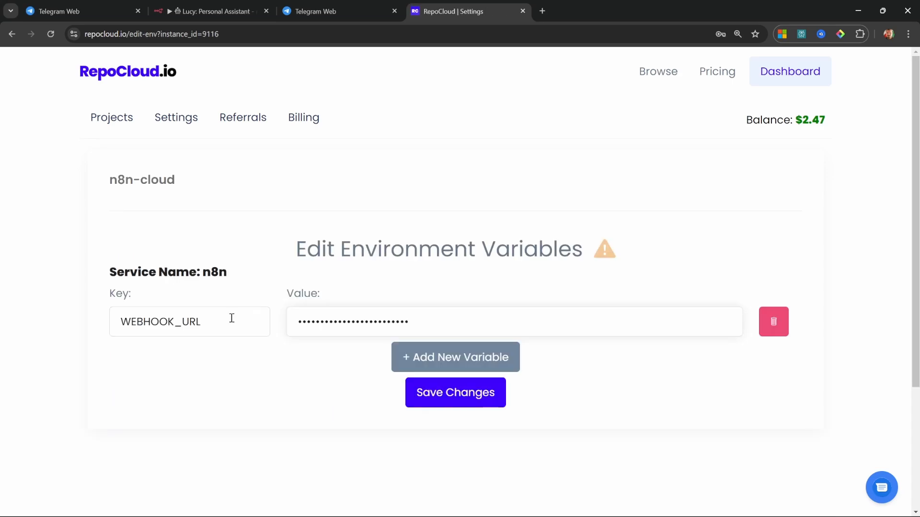
click(468, 319)
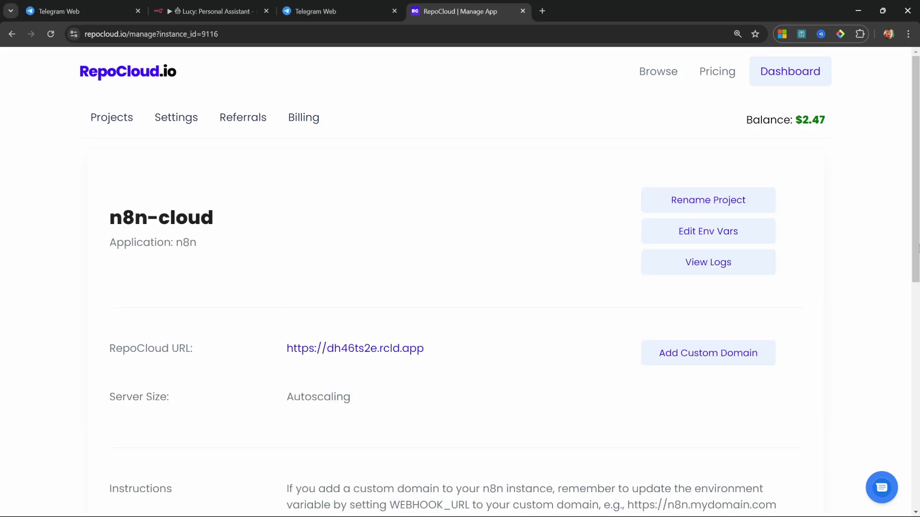
drag(916, 252, 918, 429)
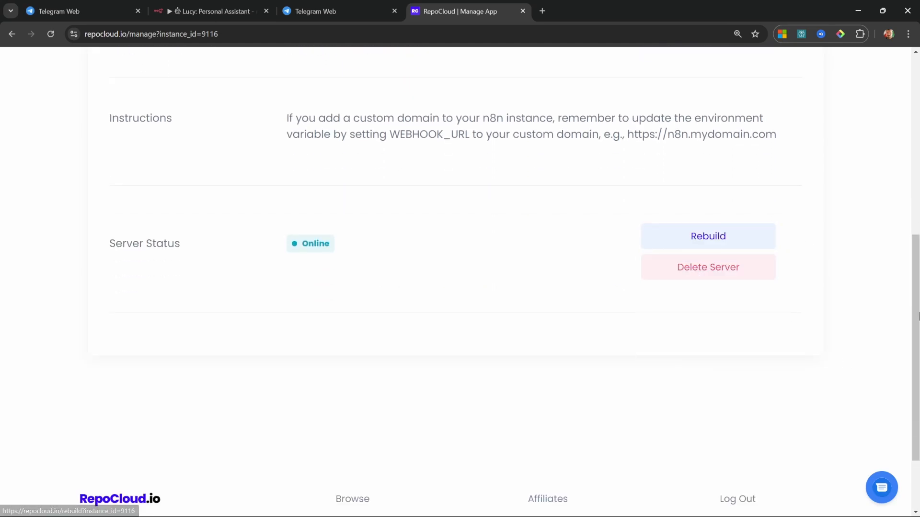
scroll(460, 239, up, 1)
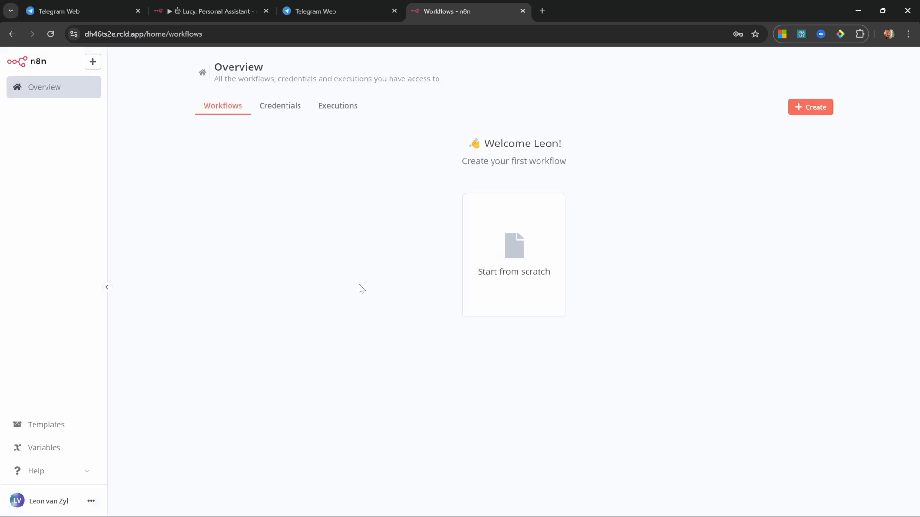
Enlarge the n8n page to 125% and save Dark theme as the interface theme in the personal settings.
key(ctrl+plus)
key(ctrl+plus)
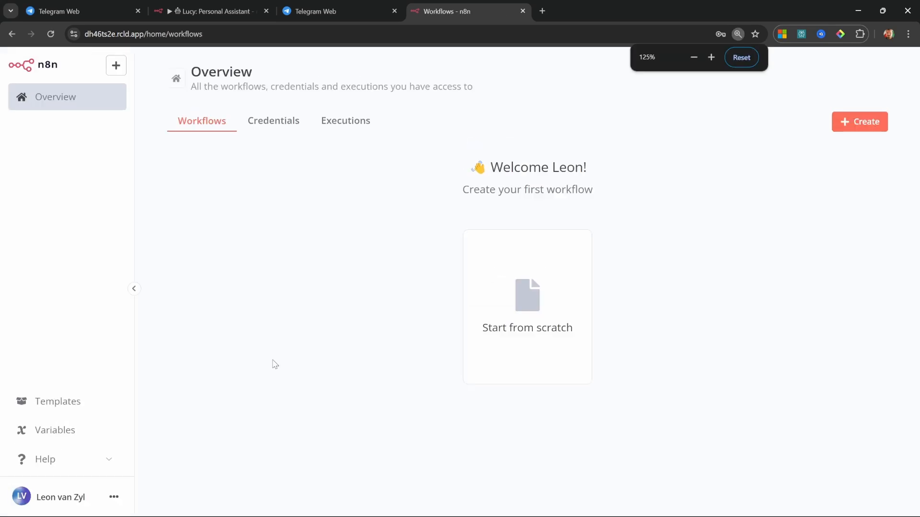
click(113, 497)
click(120, 444)
click(61, 127)
scroll(223, 328, down, 1)
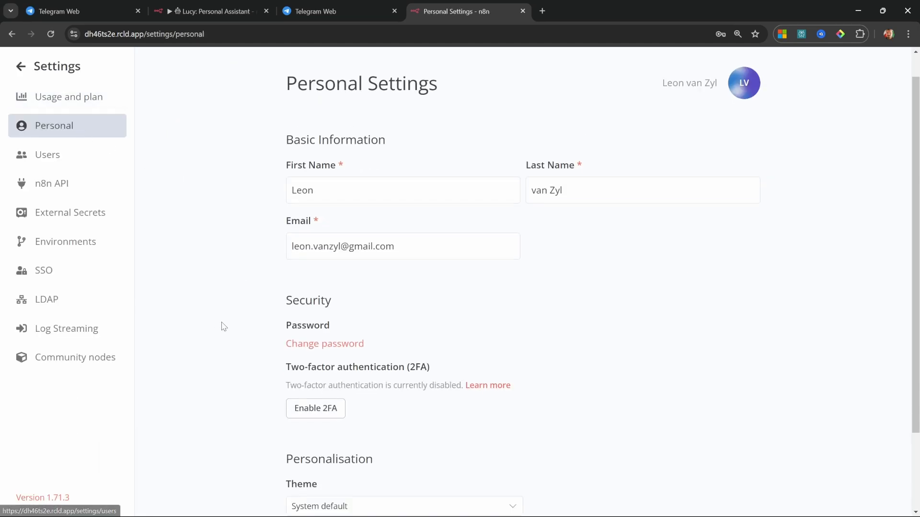
scroll(384, 421, down, 2)
click(385, 413)
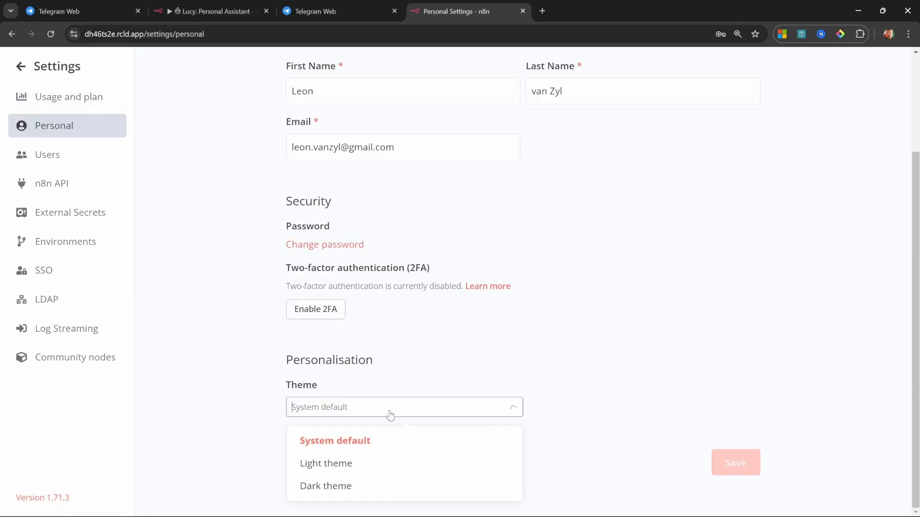
click(341, 488)
click(735, 463)
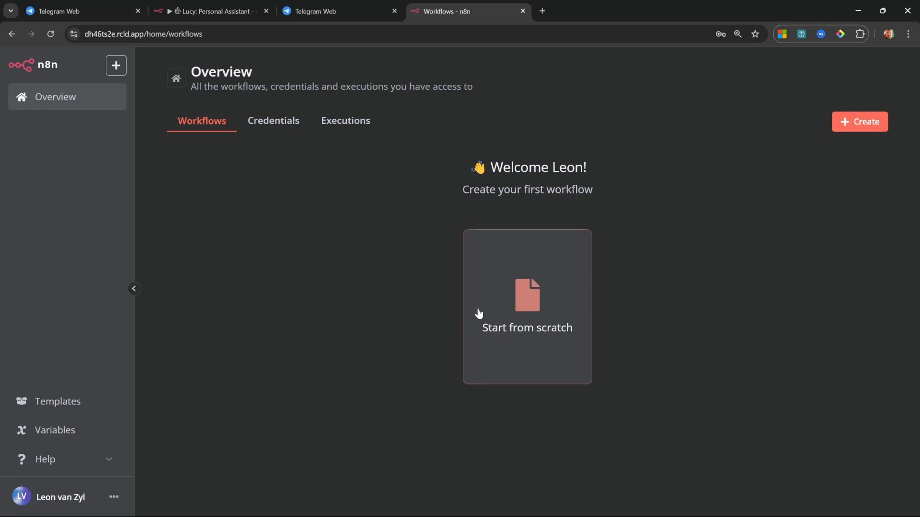
Create a workflow from scratch and name it "🤖 Max: Personal Assistant", starting with the robot emoji.
click(512, 292)
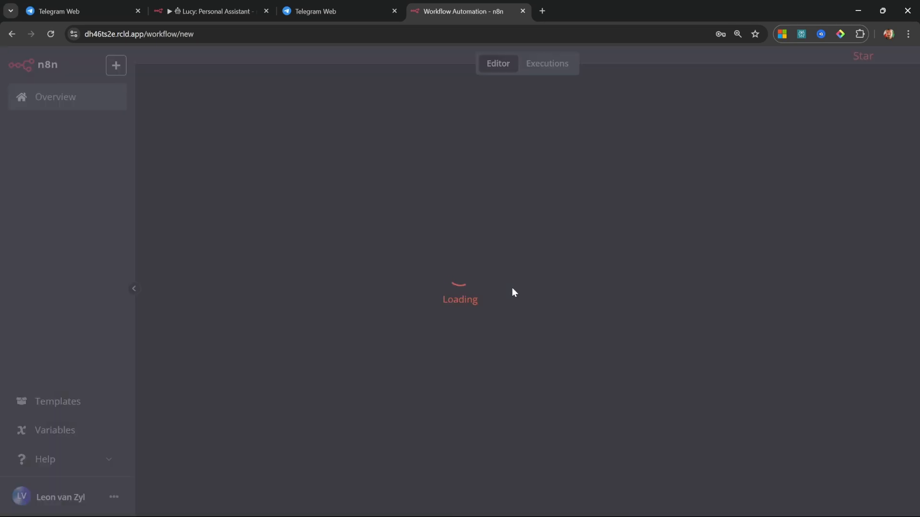
text(Max:)
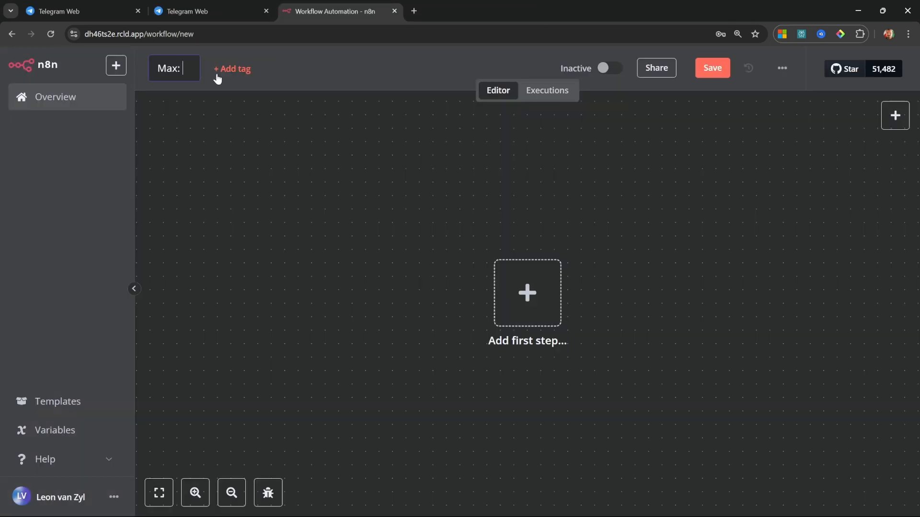
text(Personal Assistant)
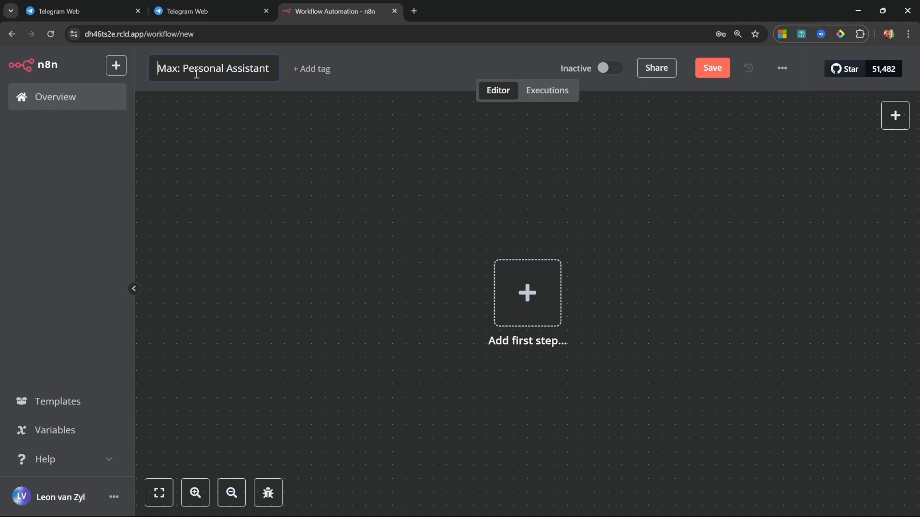
key(Home)
key(super+period)
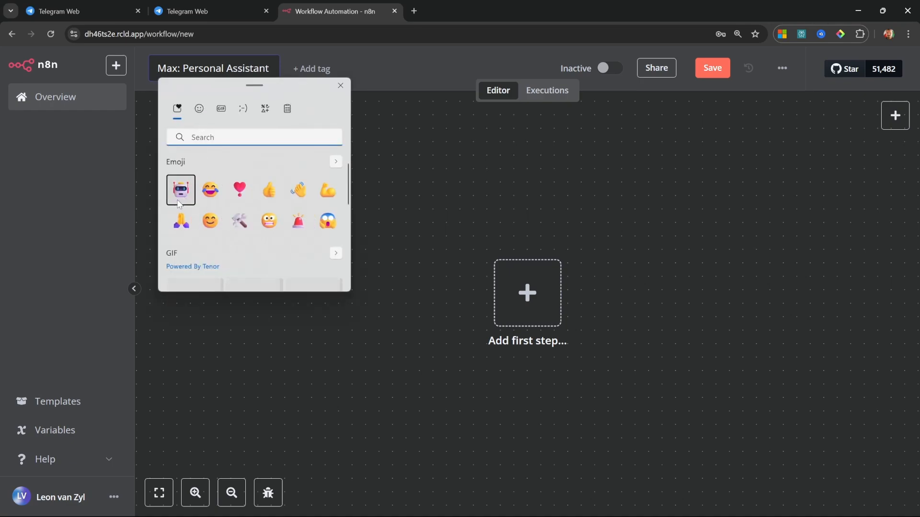
click(181, 190)
key(Return)
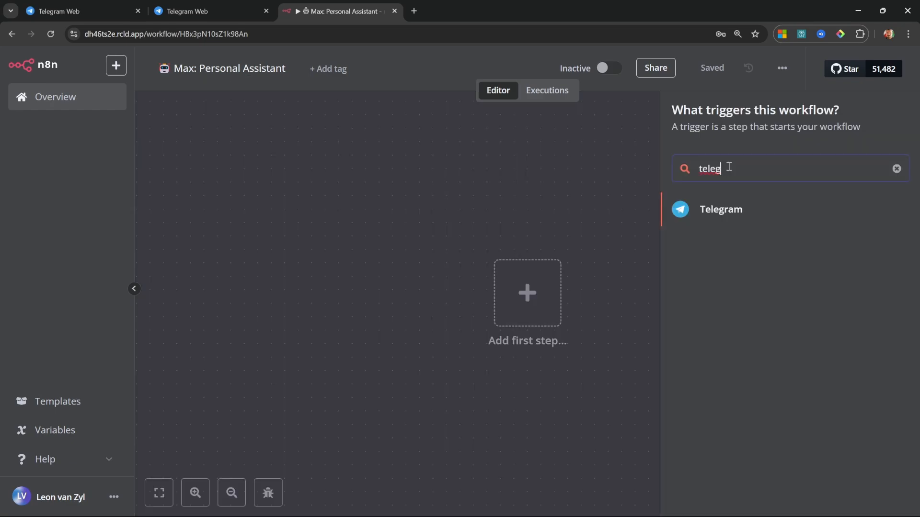
Add a Telegram On message trigger and connect it through a new Telegram credential containing the bot's access token.
click(736, 214)
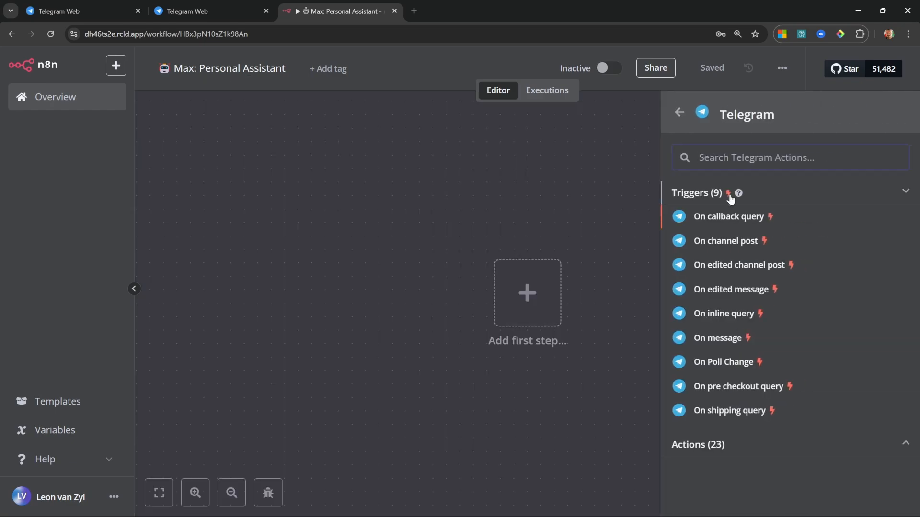
click(730, 339)
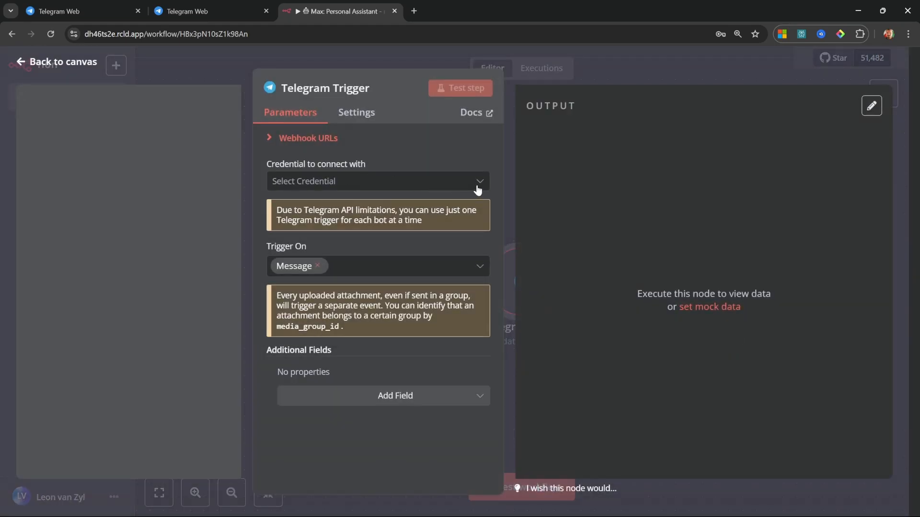
click(482, 184)
click(355, 214)
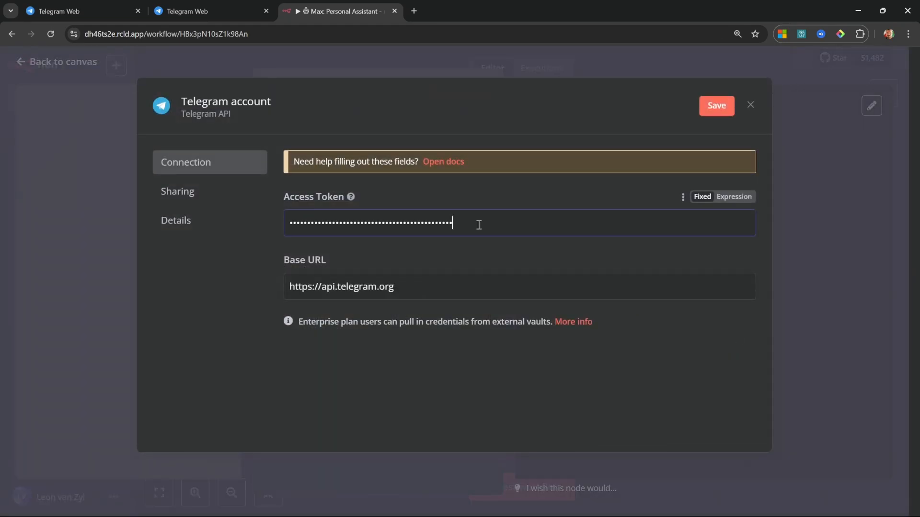
click(717, 107)
click(750, 105)
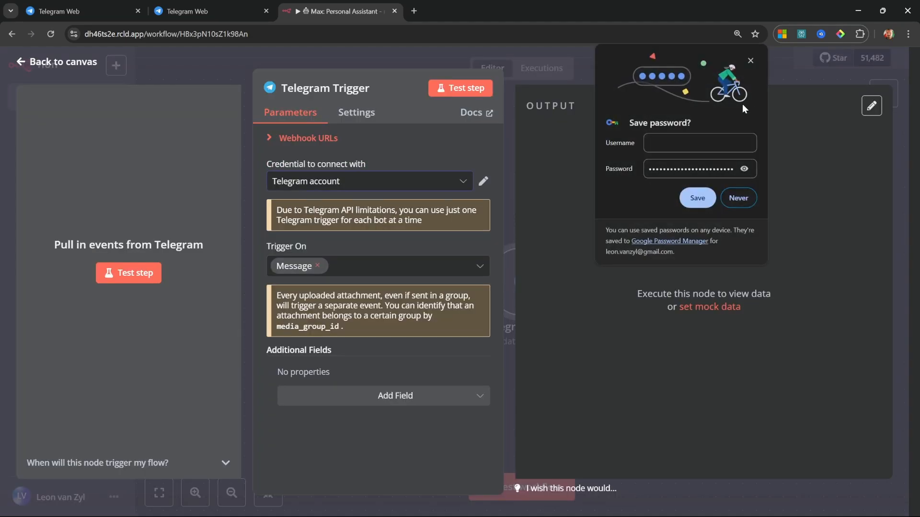
click(751, 60)
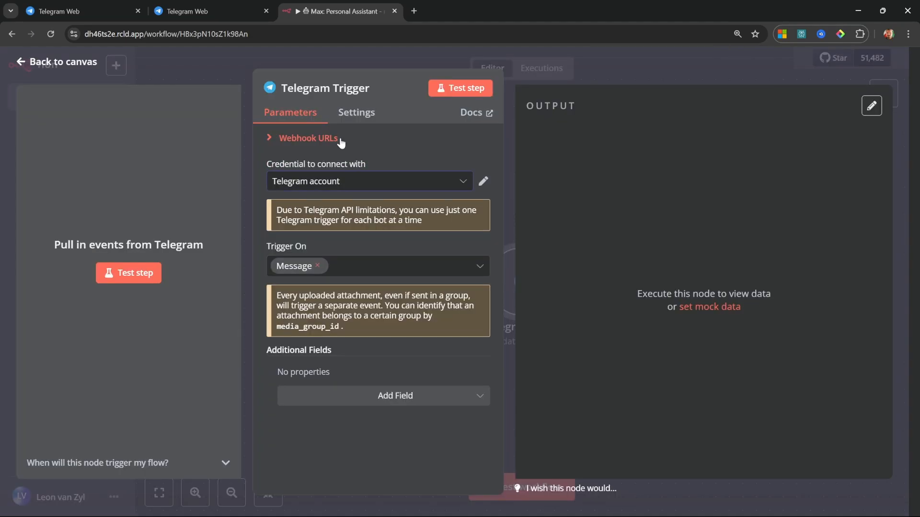
click(63, 63)
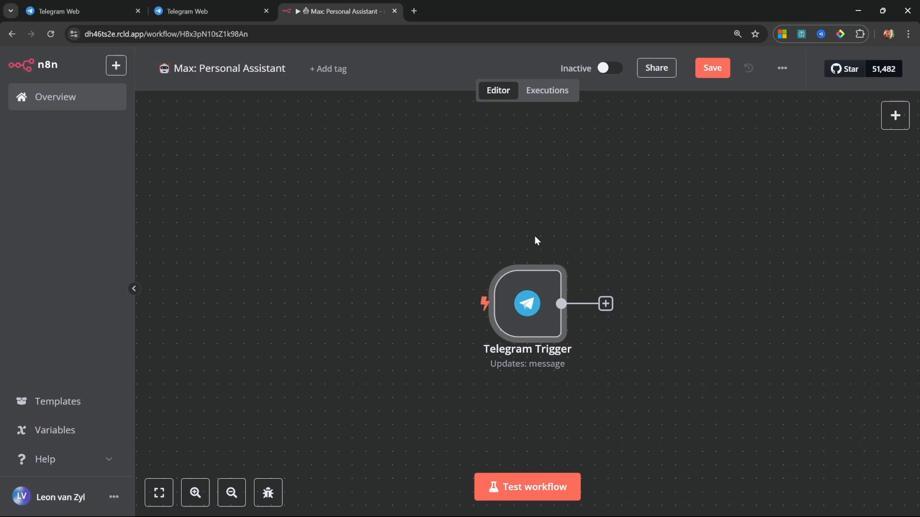
Test the workflow by sending "Hello" to the Max bot in Telegram.
click(570, 485)
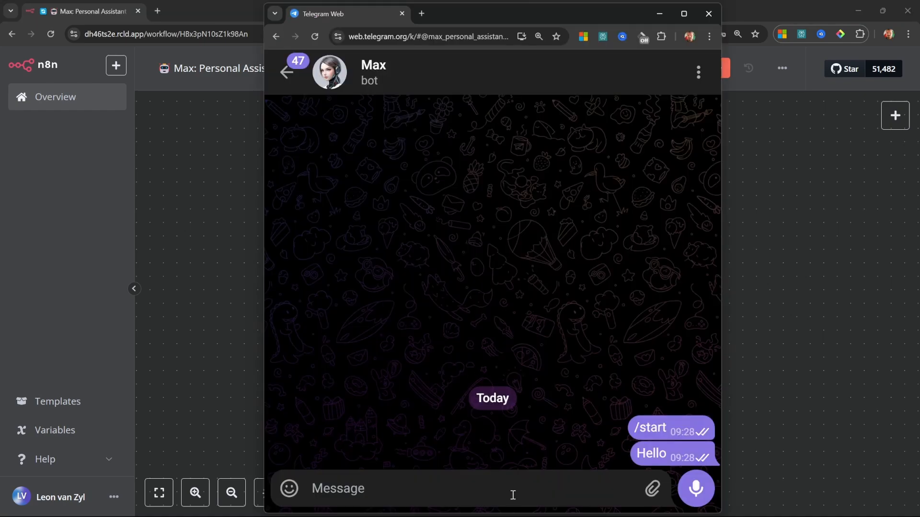
click(513, 495)
text(Hello)
key(Return)
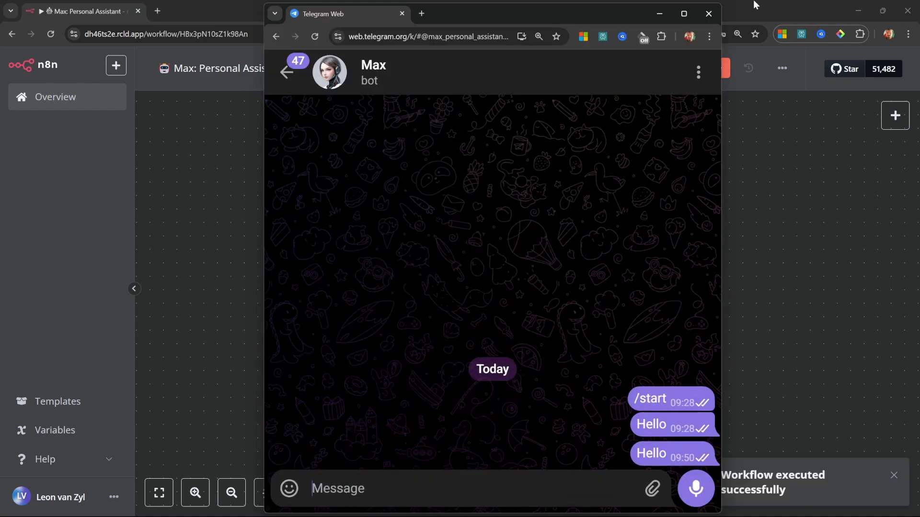
Examine the Telegram Trigger's output in n8n, first as JSON and finally as Schema.
click(755, 4)
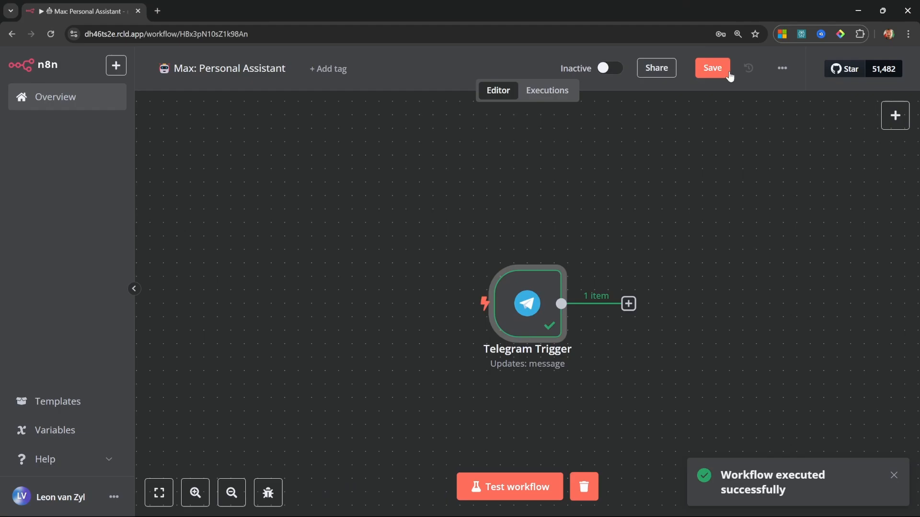
double_click(522, 306)
click(766, 106)
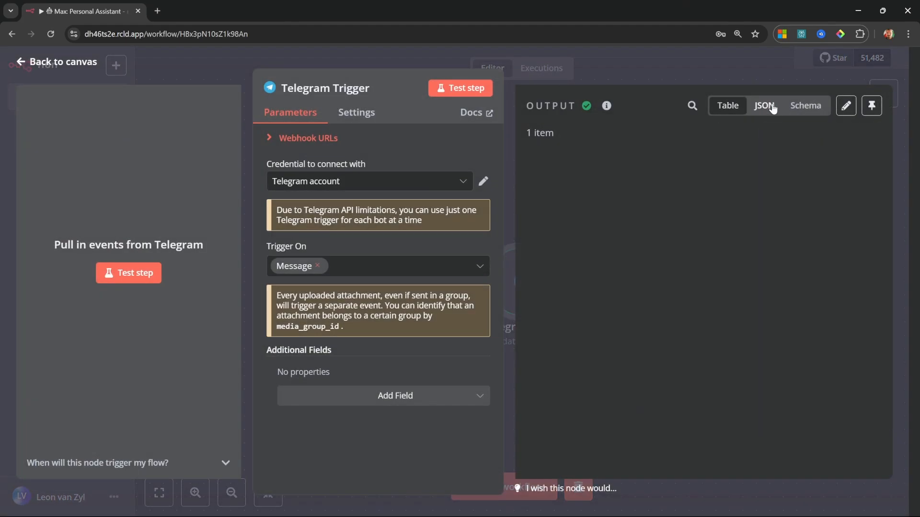
click(803, 106)
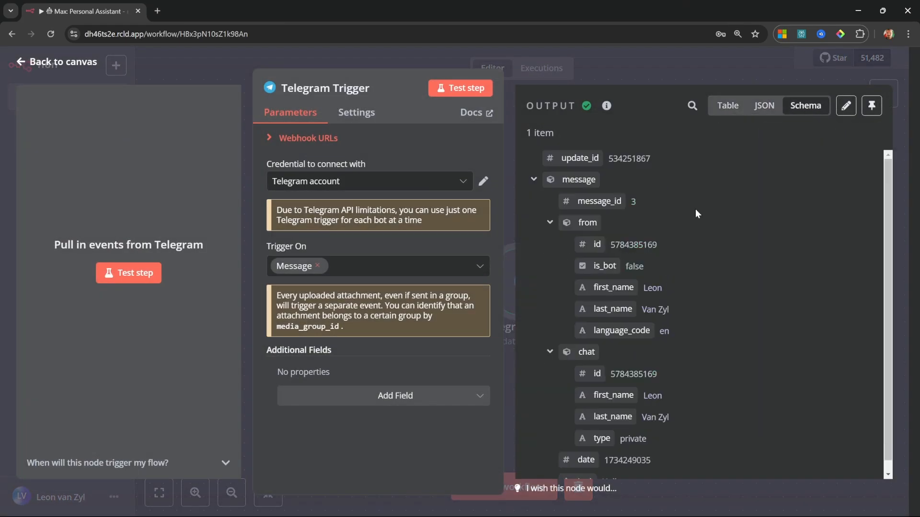
Examine the sender, chat and message text fields in the Telegram Trigger's output, then return to the canvas.
scroll(667, 247, down, 1)
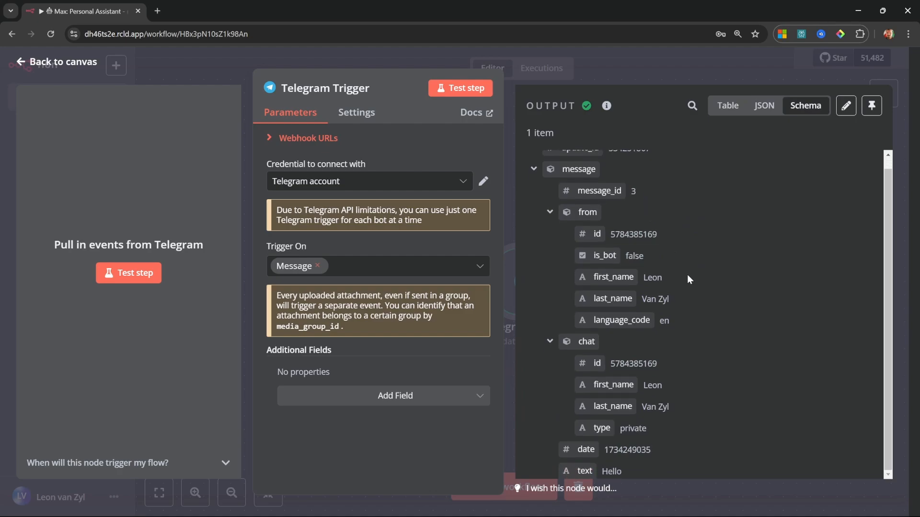
drag(682, 303, 562, 268)
click(733, 331)
double_click(611, 472)
key(Escape)
Add an AI Agent node after the Telegram Trigger.
click(463, 291)
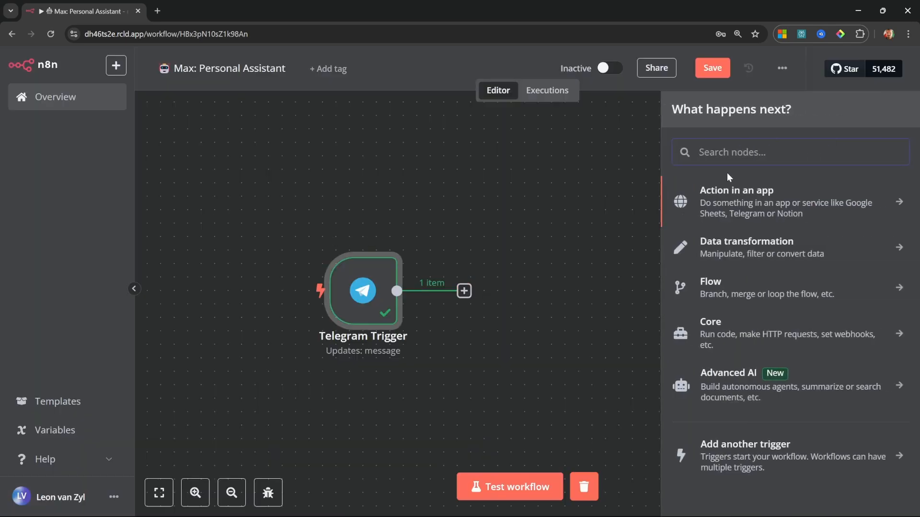
click(735, 384)
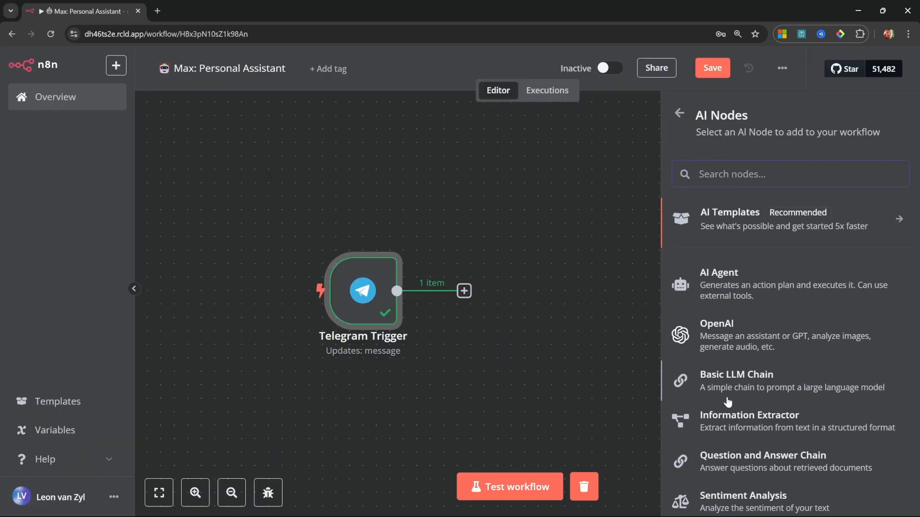
click(781, 288)
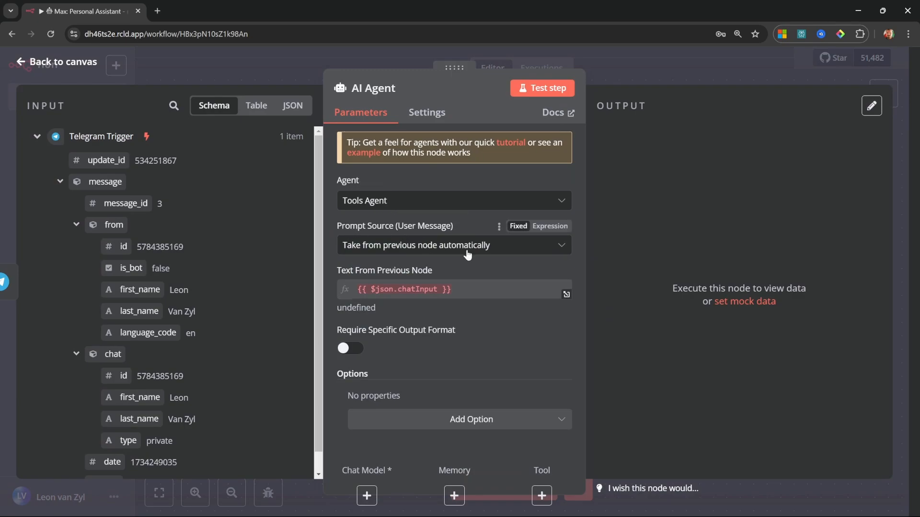
Set the AI Agent's prompt source to Define below and map its Text to the Telegram Trigger's message text.
click(482, 252)
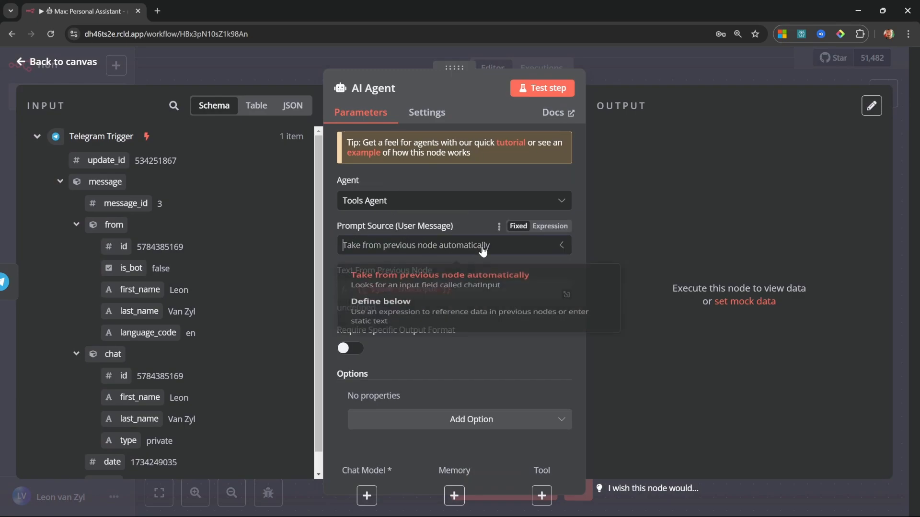
click(396, 322)
click(435, 291)
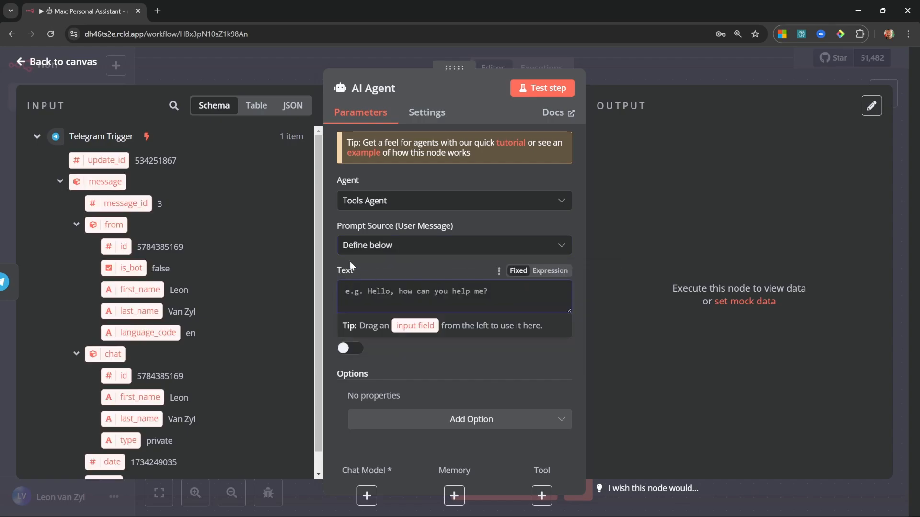
scroll(181, 432, down, 1)
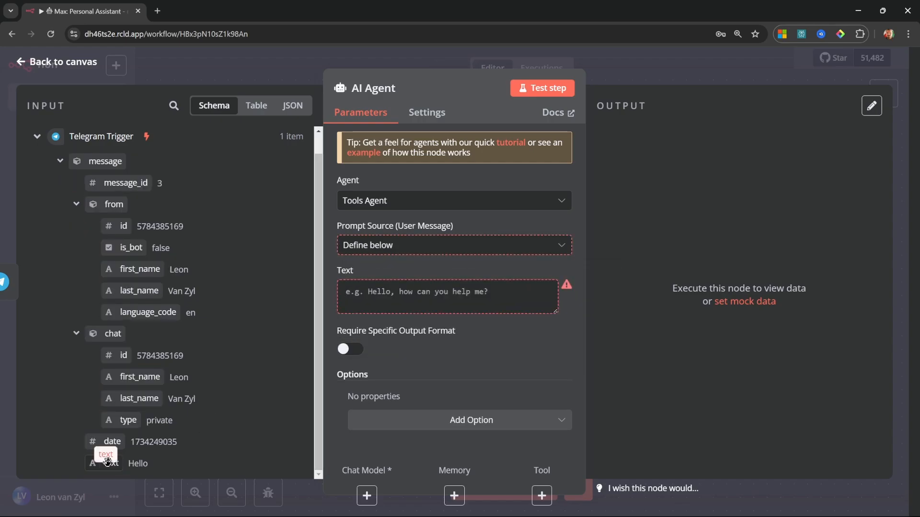
drag(103, 462, 410, 309)
key(Escape)
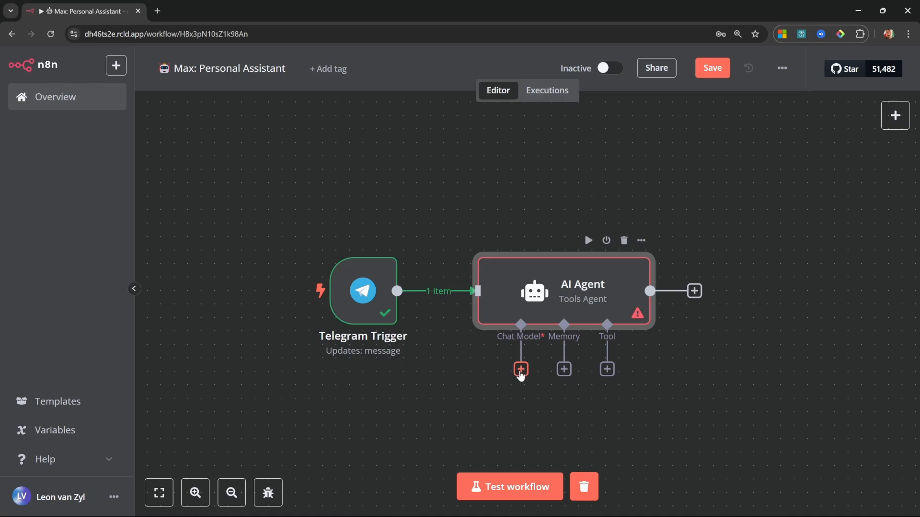
Attach an OpenAI Chat Model to the AI Agent and start creating a new OpenAI credential for it.
click(521, 369)
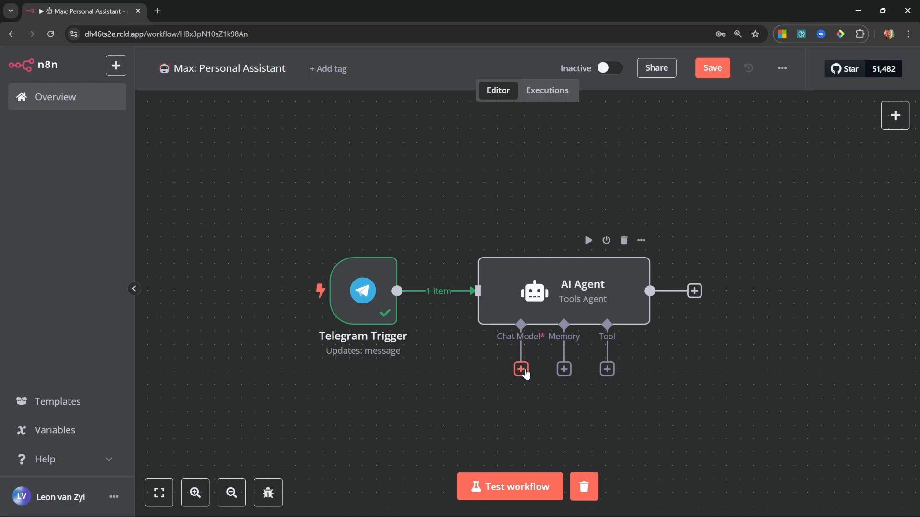
click(524, 371)
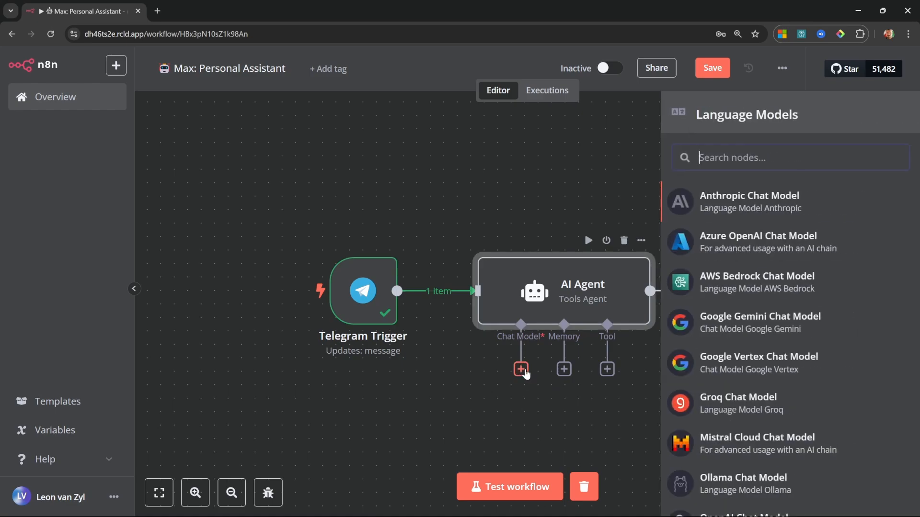
scroll(733, 384, down, 2)
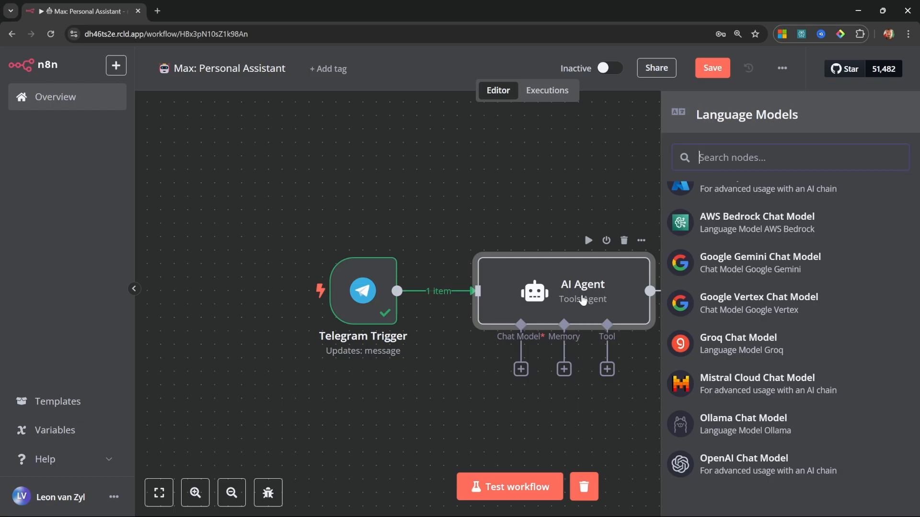
click(750, 467)
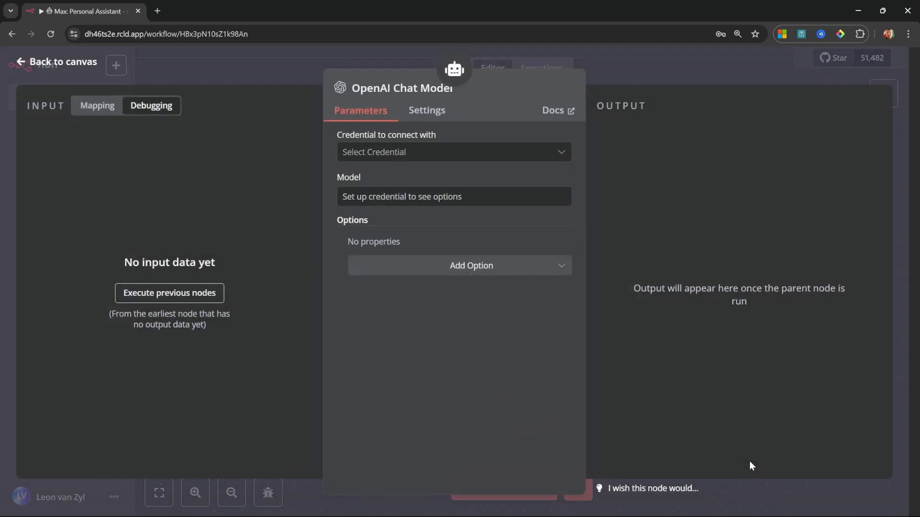
click(411, 150)
click(416, 183)
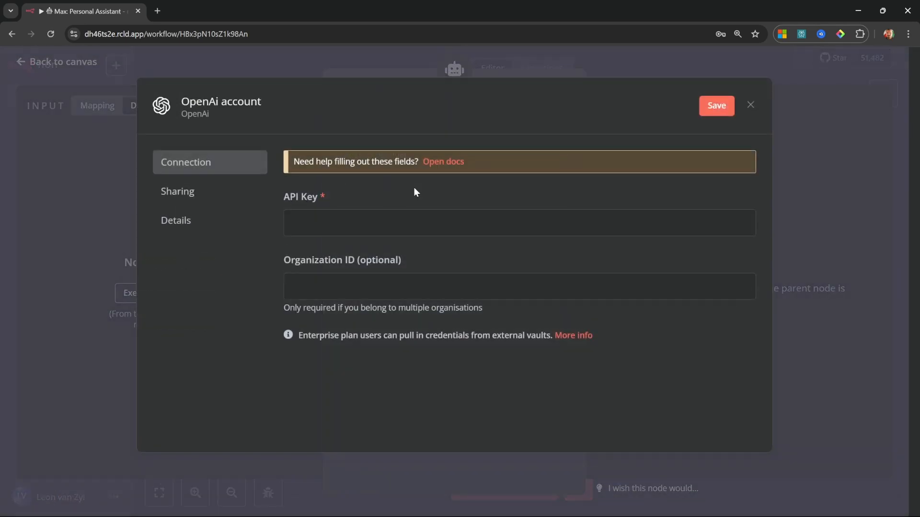
click(429, 229)
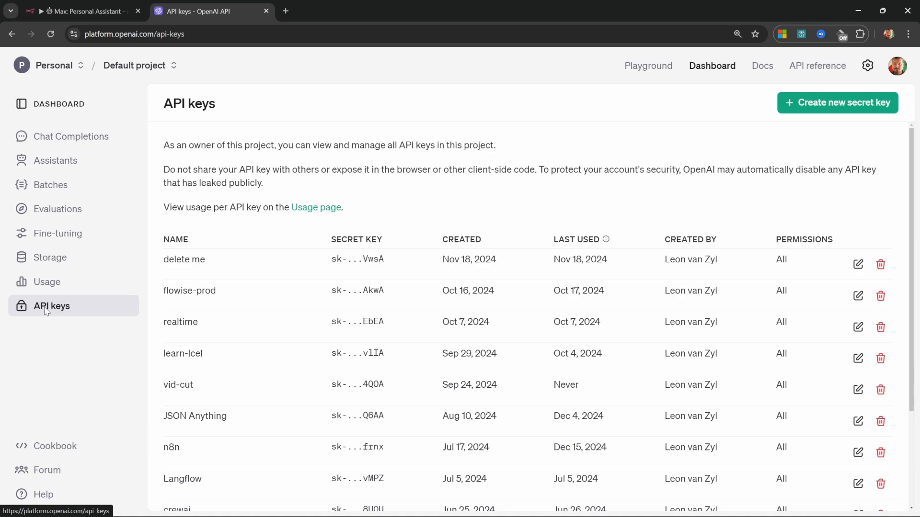
On the OpenAI platform's API keys page, create a secret key named "n8n Personal Assistant Demo" and copy it.
click(830, 105)
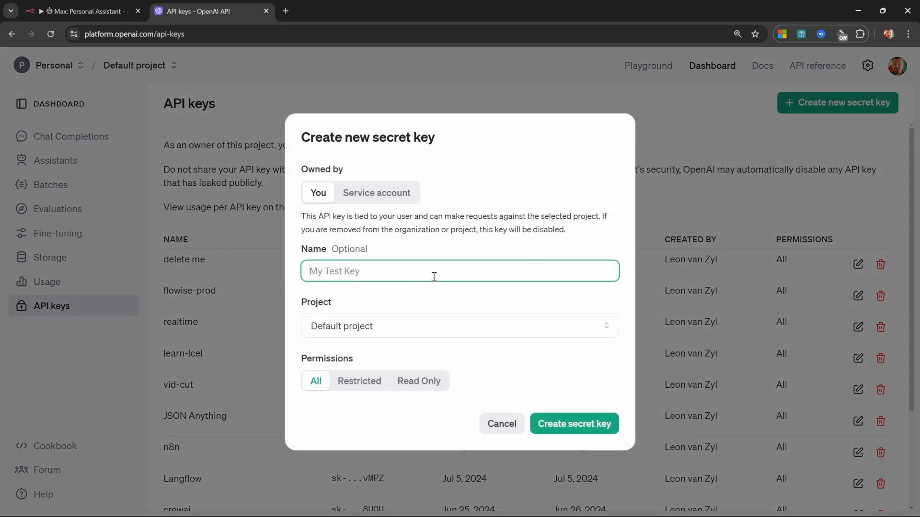
key(ctrl+v)
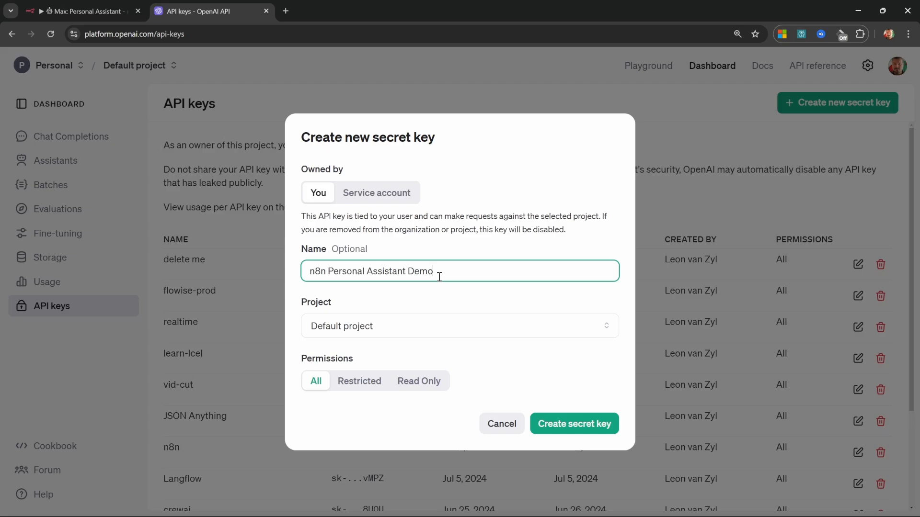
click(567, 416)
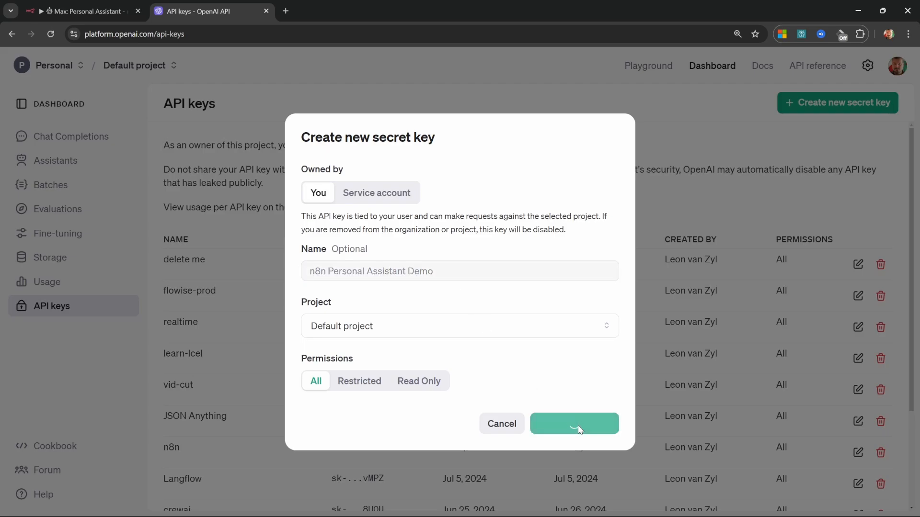
click(595, 280)
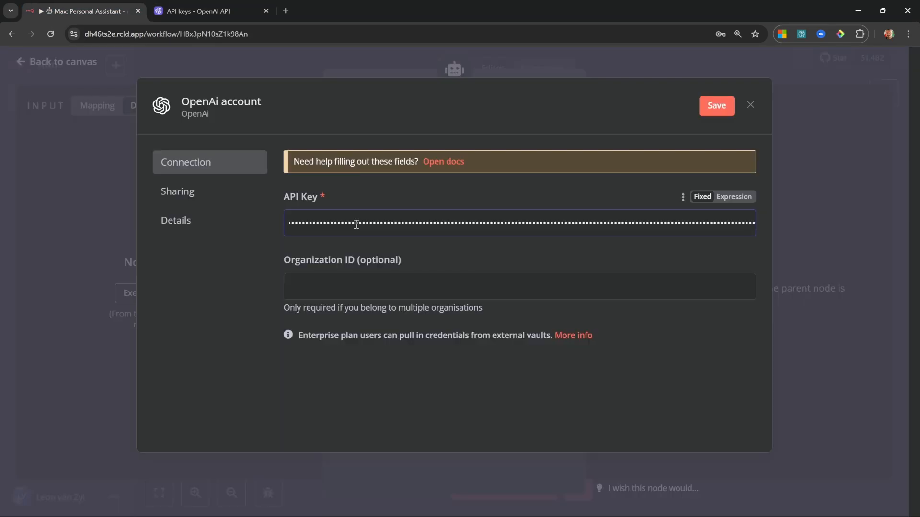
Save the n8n OpenAI credential with the copied API key and set the chat model to gpt-4o.
click(714, 107)
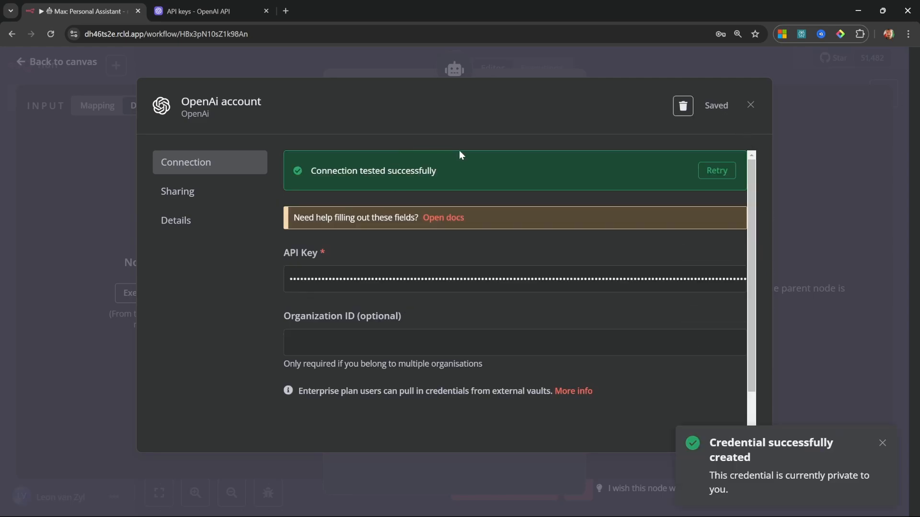
key(Escape)
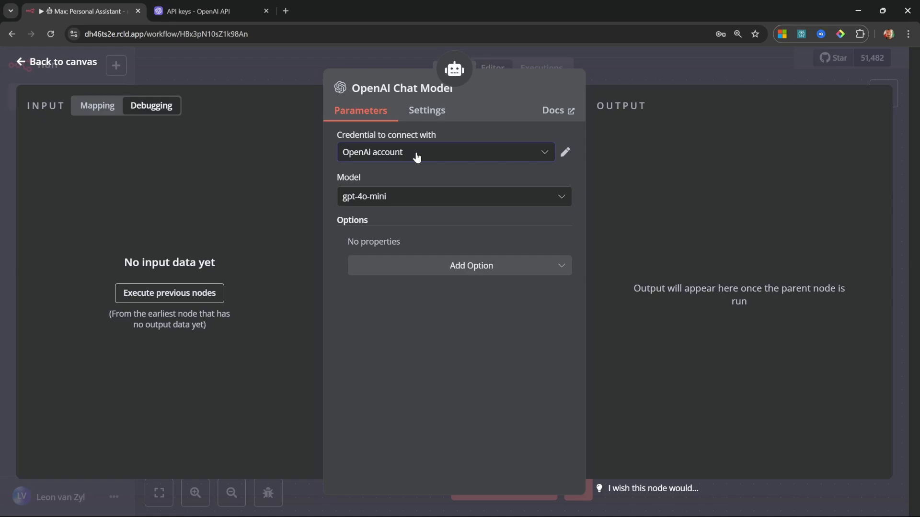
click(416, 197)
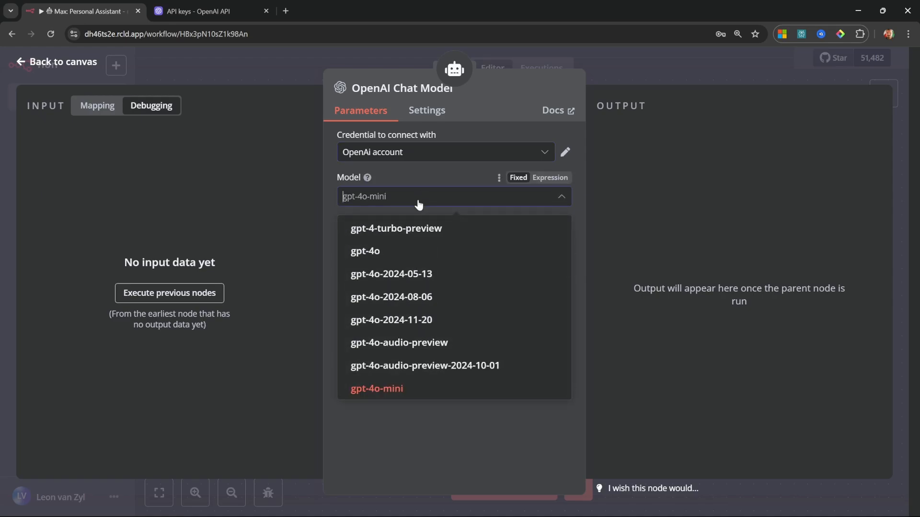
click(375, 251)
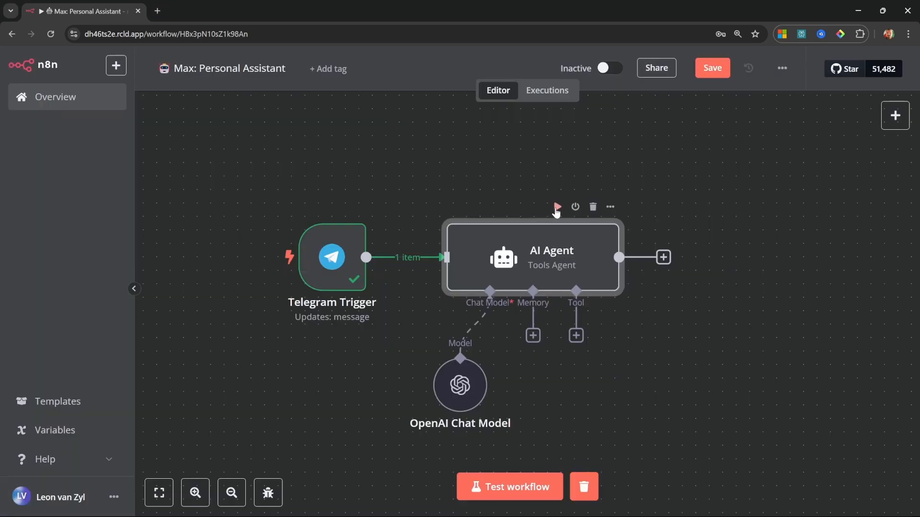
Run the AI Agent node on its own, check its output, and return to the canvas.
click(557, 208)
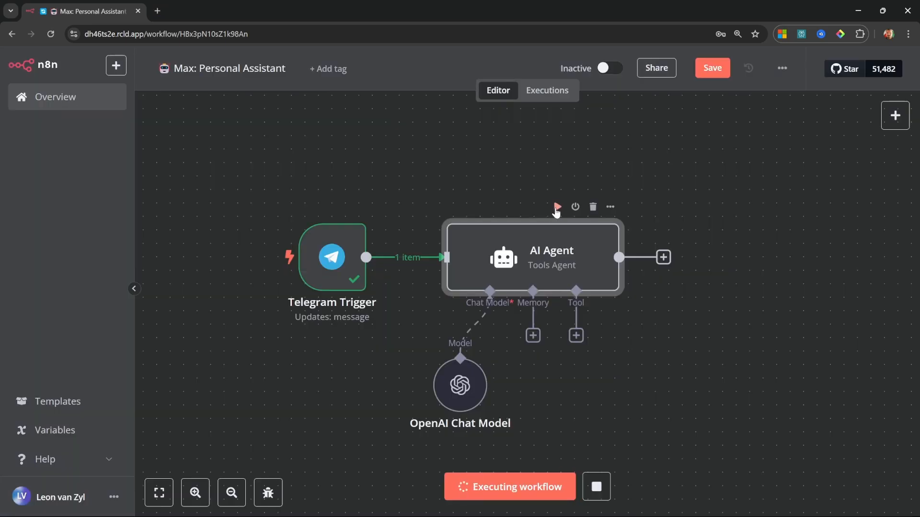
double_click(579, 240)
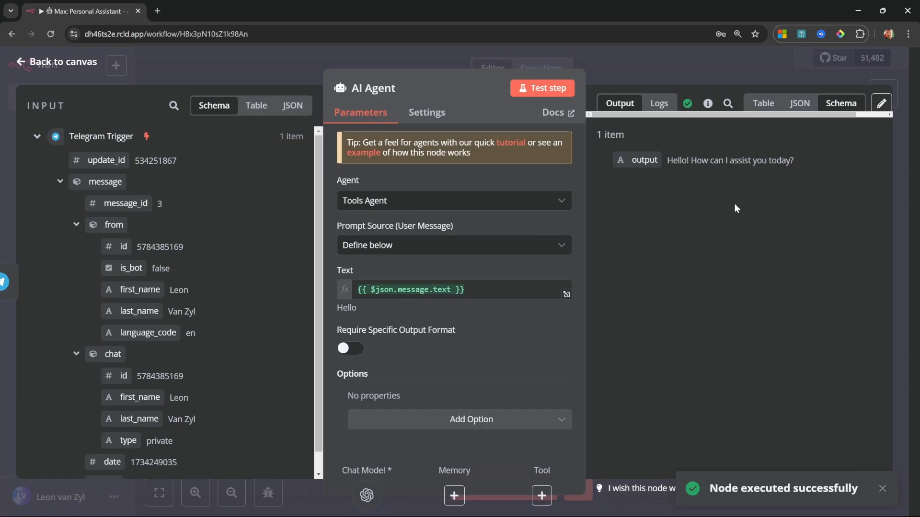
drag(812, 163, 672, 161)
key(Escape)
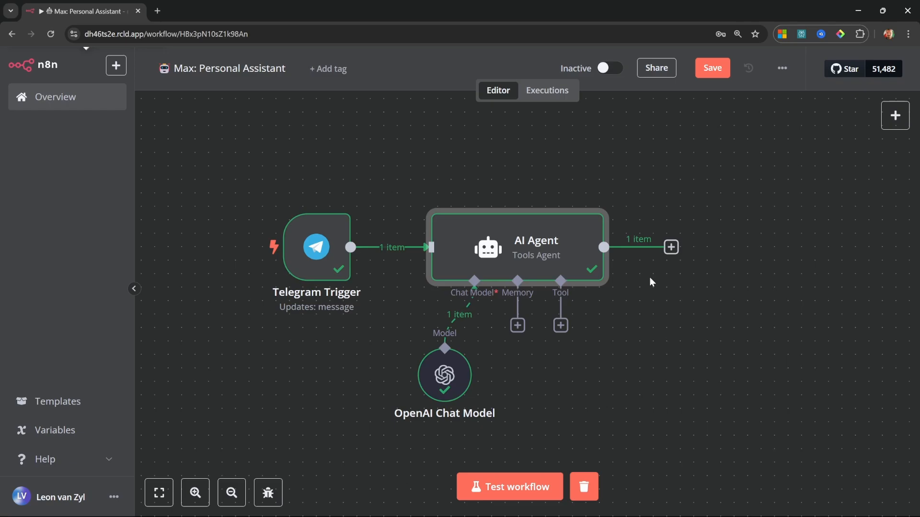
Add a Telegram node with the Send a text message action after the AI Agent.
click(671, 247)
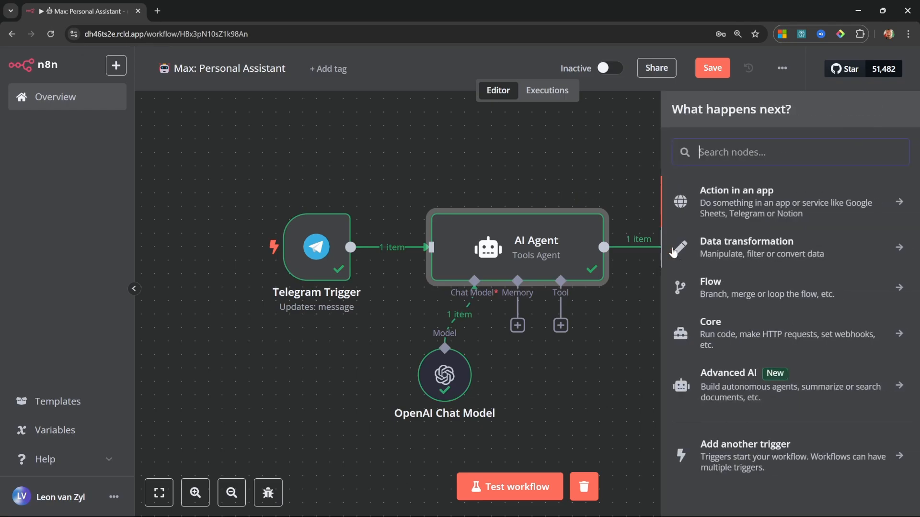
text(teleg)
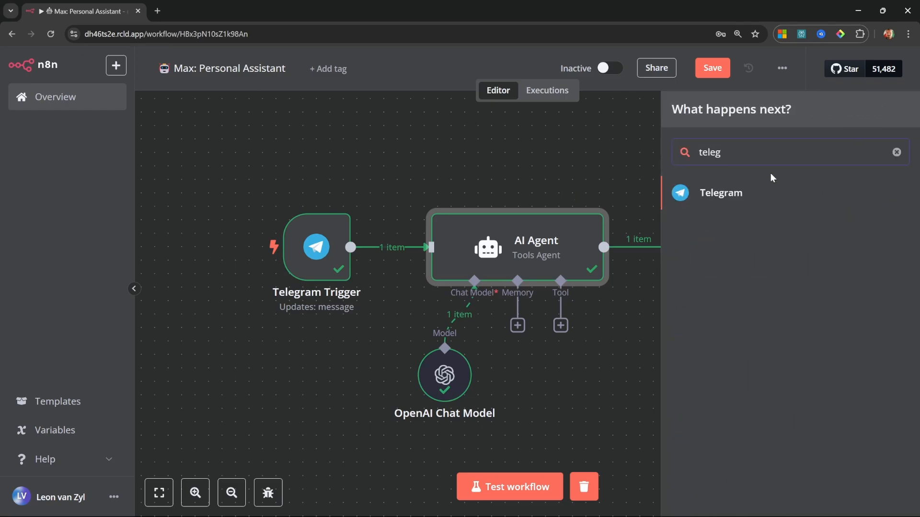
click(770, 193)
scroll(759, 330, down, 8)
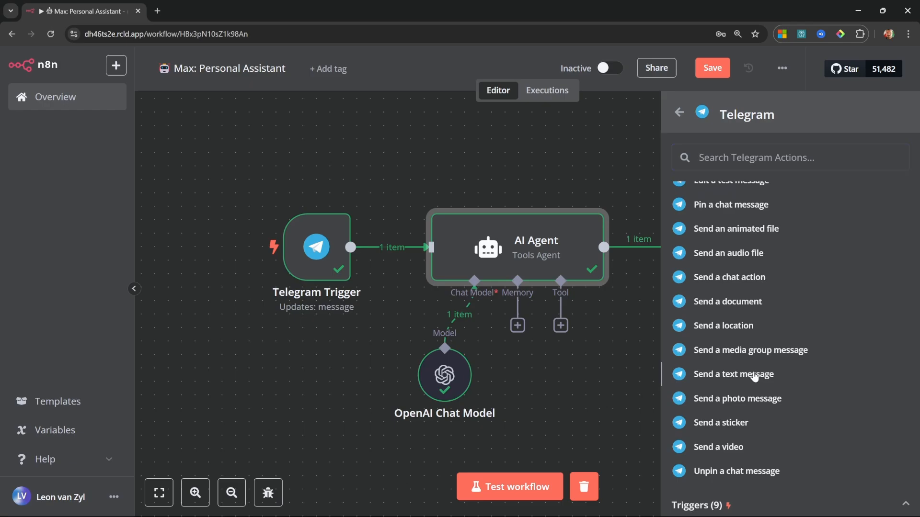
click(754, 376)
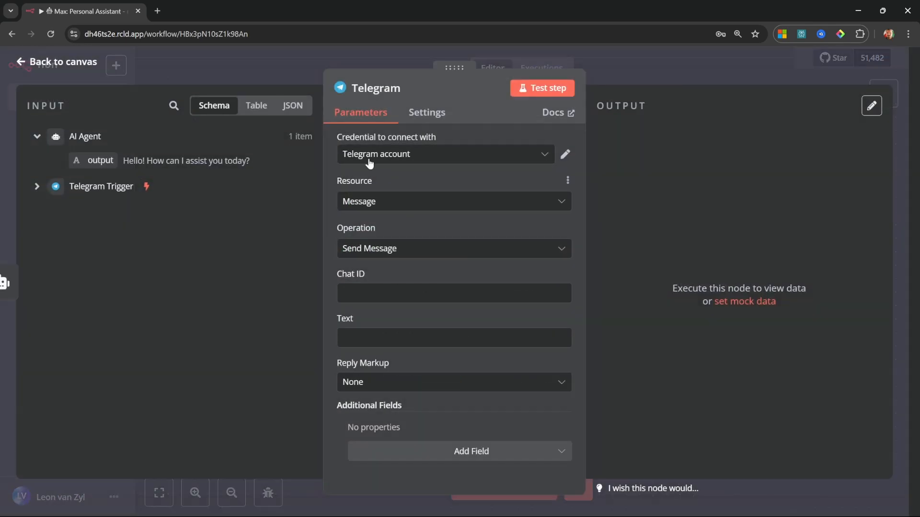
Map the Telegram node's Chat ID to the Telegram Trigger's chat id and its Text to the AI Agent's output.
click(418, 292)
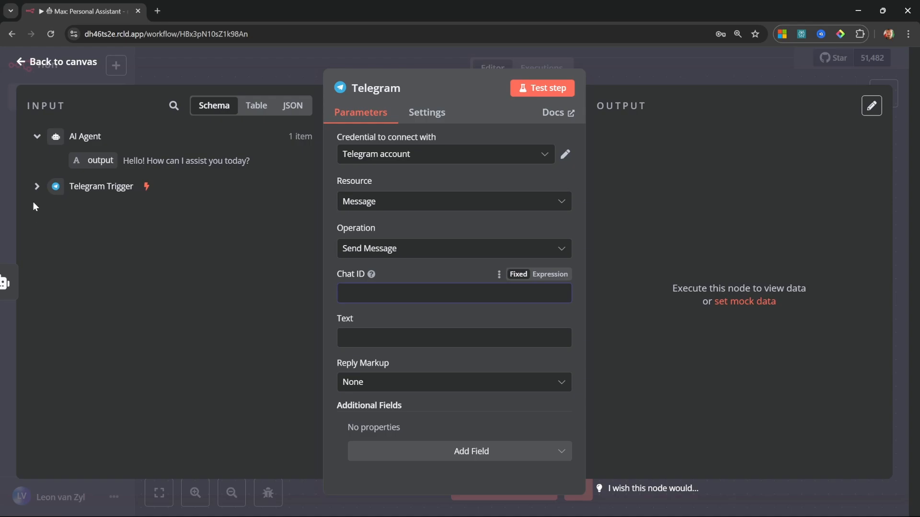
click(34, 186)
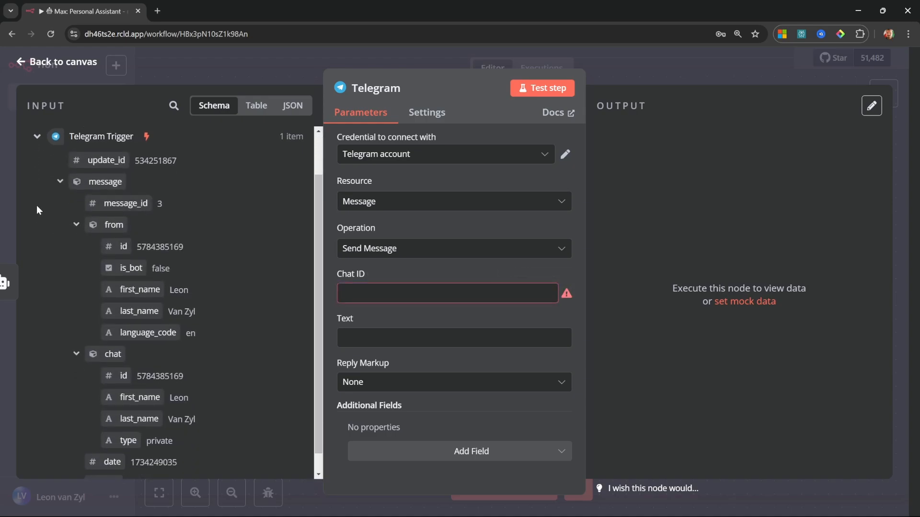
drag(123, 375, 398, 301)
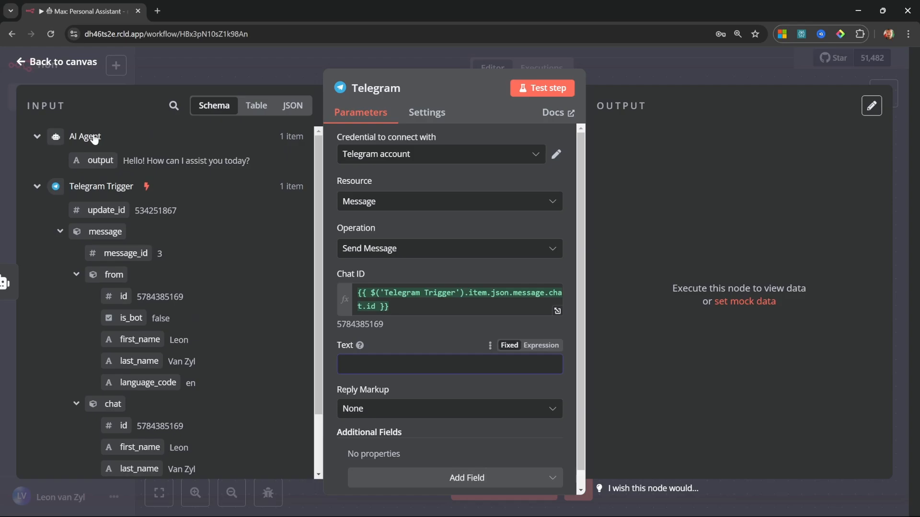
drag(97, 161, 364, 367)
Test the Telegram send message node and read Max's reply and its attribution line in the Telegram chat.
click(554, 88)
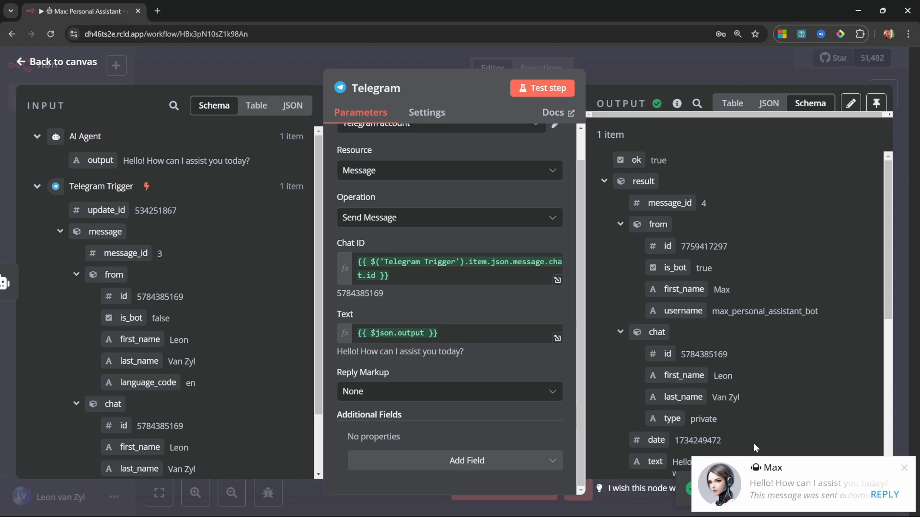
click(753, 460)
drag(287, 420, 462, 426)
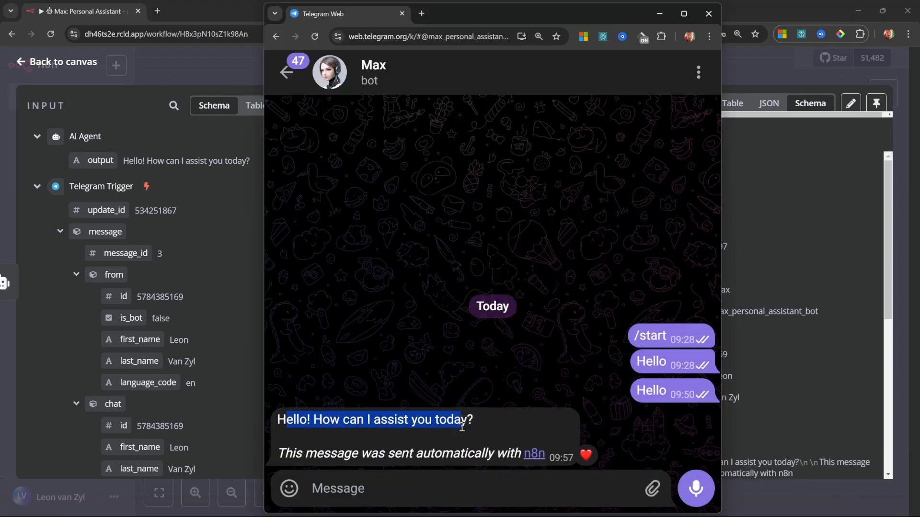
drag(277, 453, 527, 464)
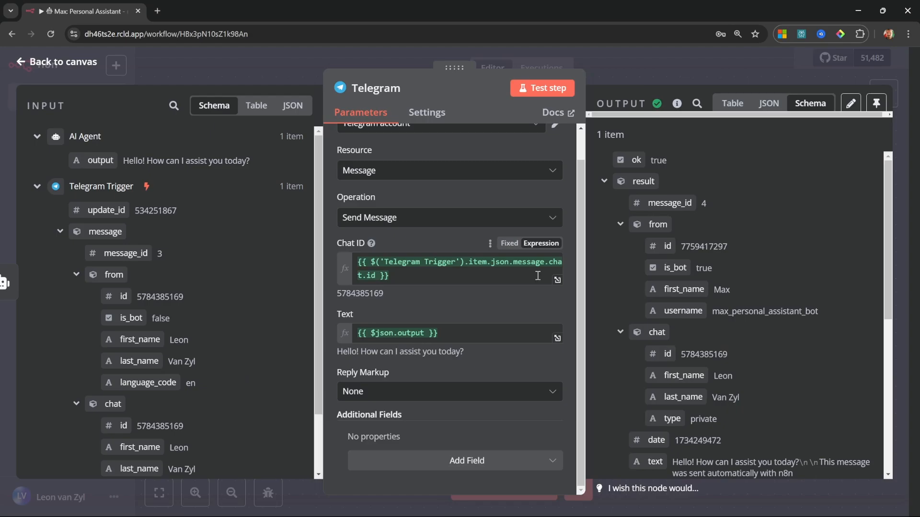
Add the Append n8n Attribution field to the Telegram node and turn it off.
click(492, 467)
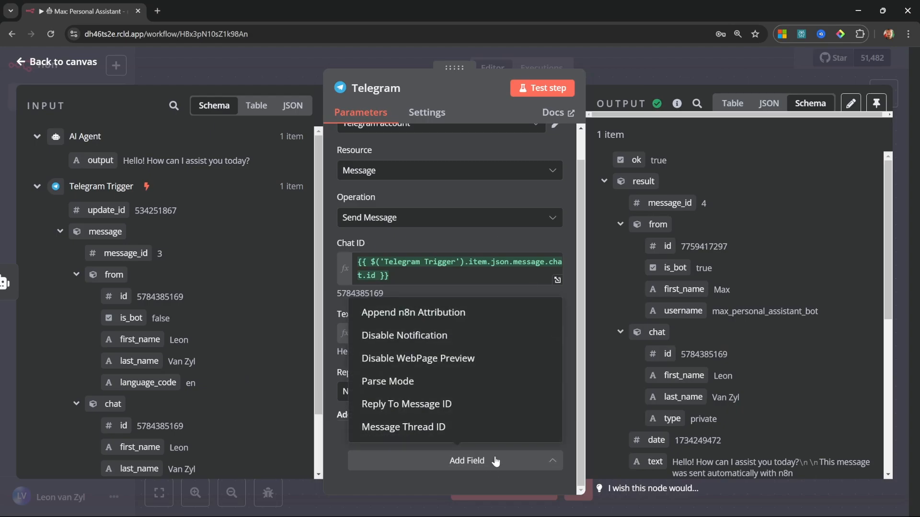
click(430, 312)
scroll(431, 359, down, 1)
click(376, 432)
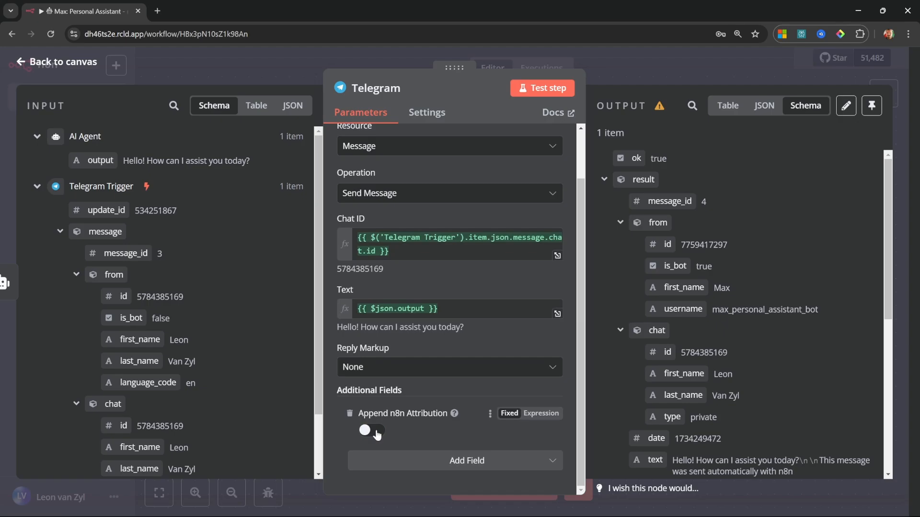
Test the Telegram node again and compare the new reply with the earlier attributed message in the Telegram chat.
click(542, 89)
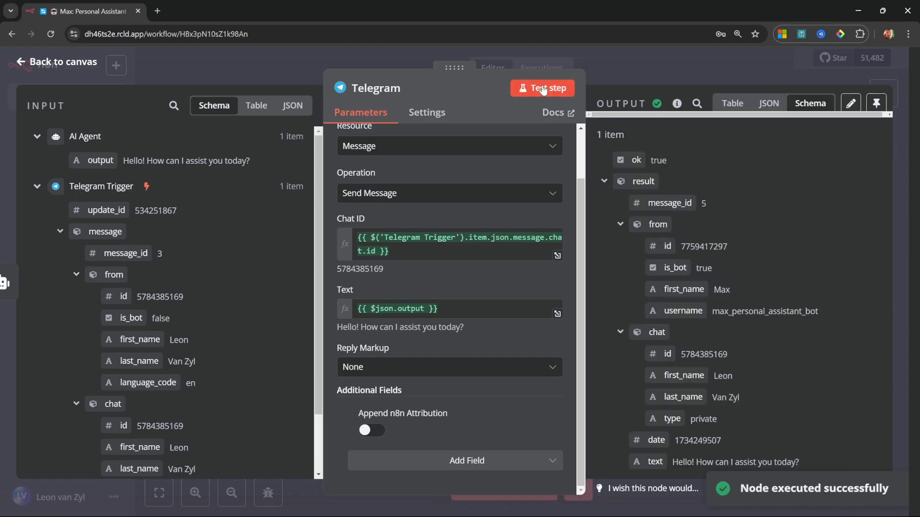
key(alt+Tab)
drag(286, 453, 463, 455)
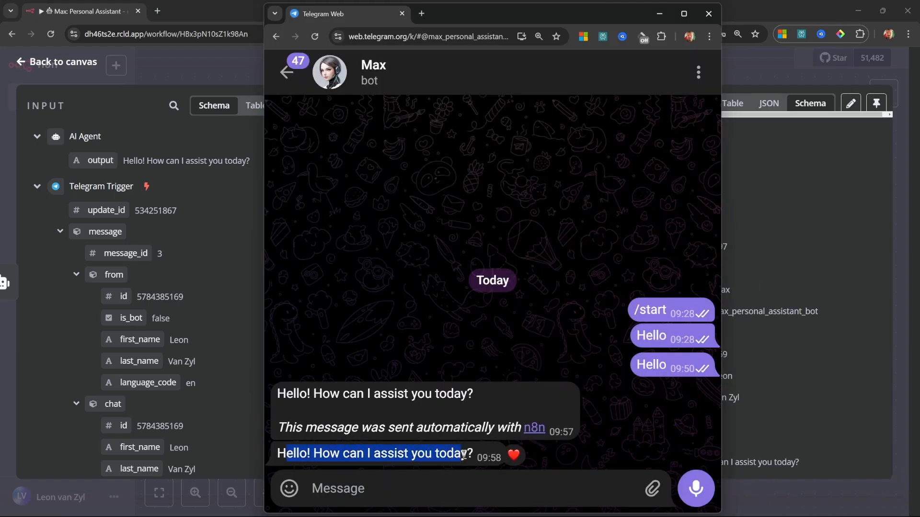
drag(279, 428, 531, 428)
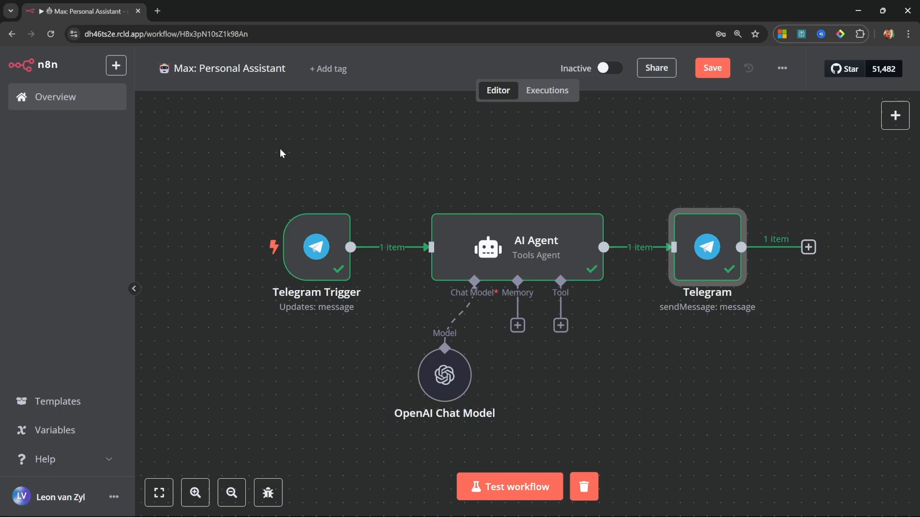
Start a workflow test, ask Max "Why is the sky blue?" in Telegram, read the full reply, and return to the n8n canvas.
click(505, 488)
key(alt+Tab)
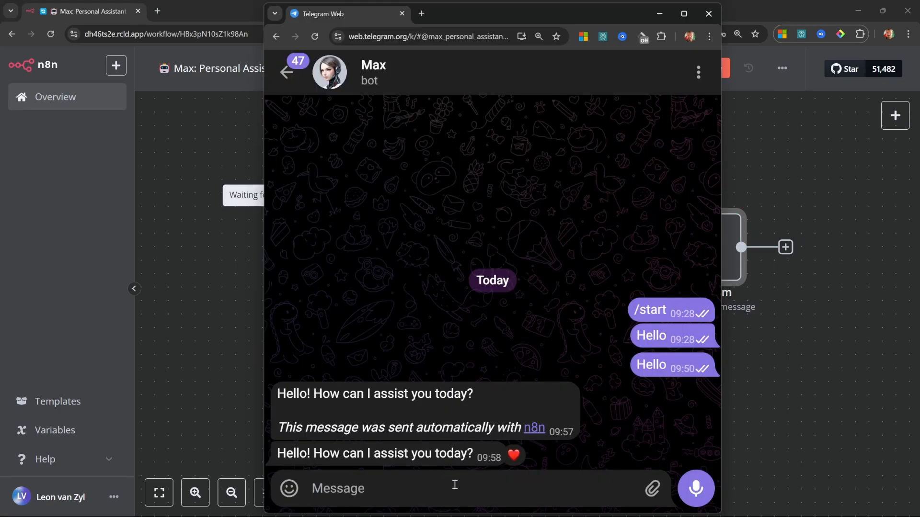
text(Why is the sky blue?)
key(Return)
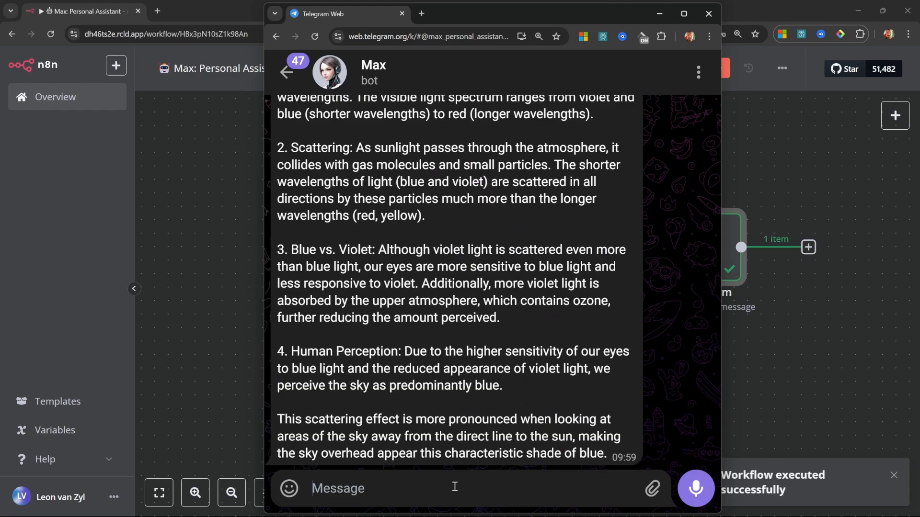
scroll(560, 381, up, 7)
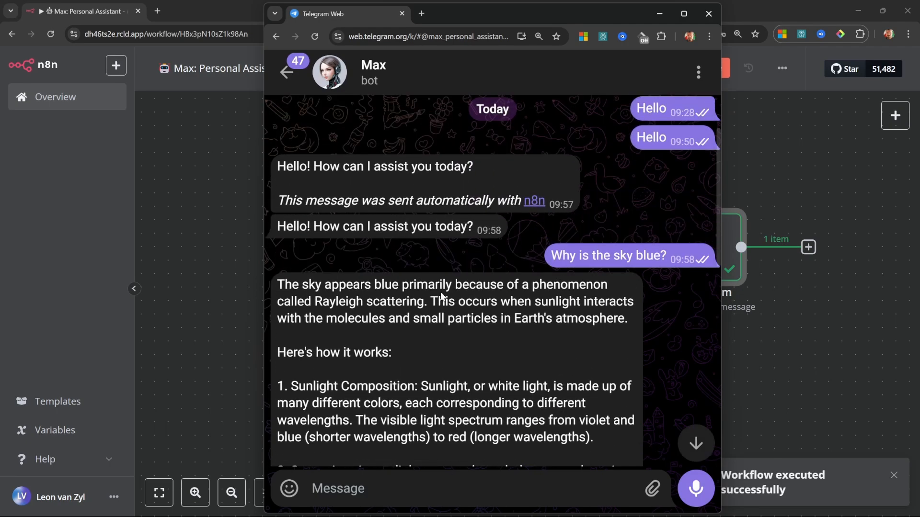
scroll(441, 296, down, 5)
key(alt+Tab)
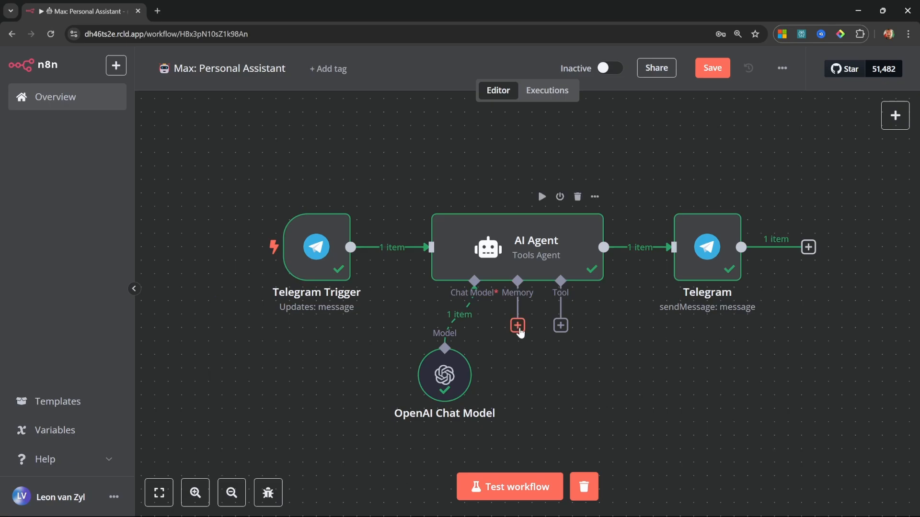
In the Telegram chat, send Max a message stating the password while the workflow test is listening.
key(alt+Tab)
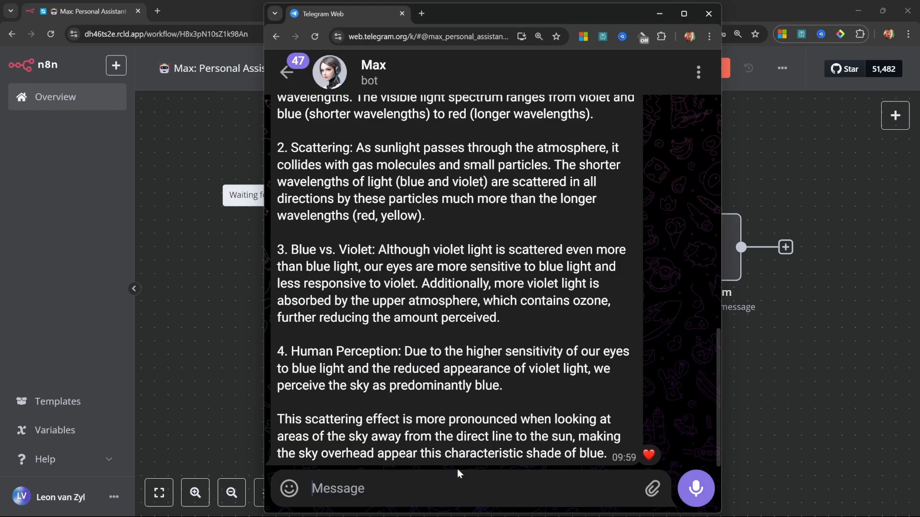
key(ctrl+v)
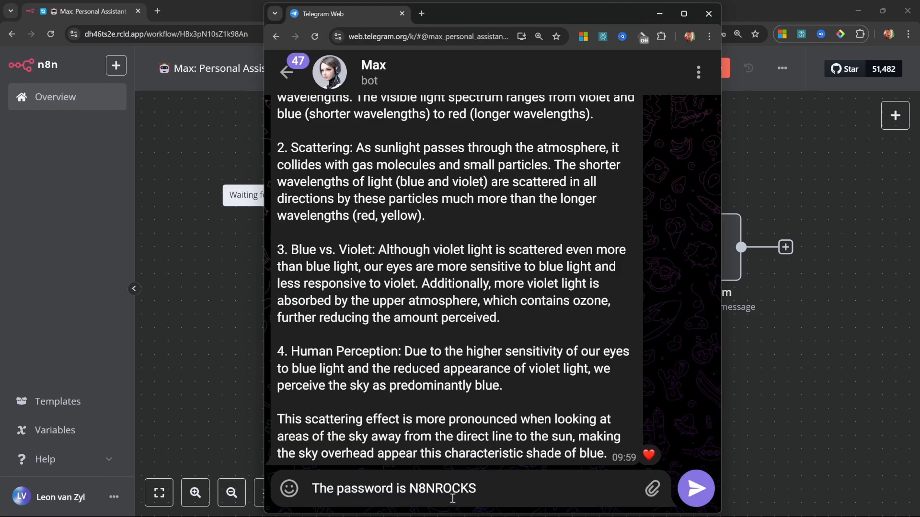
key(Return)
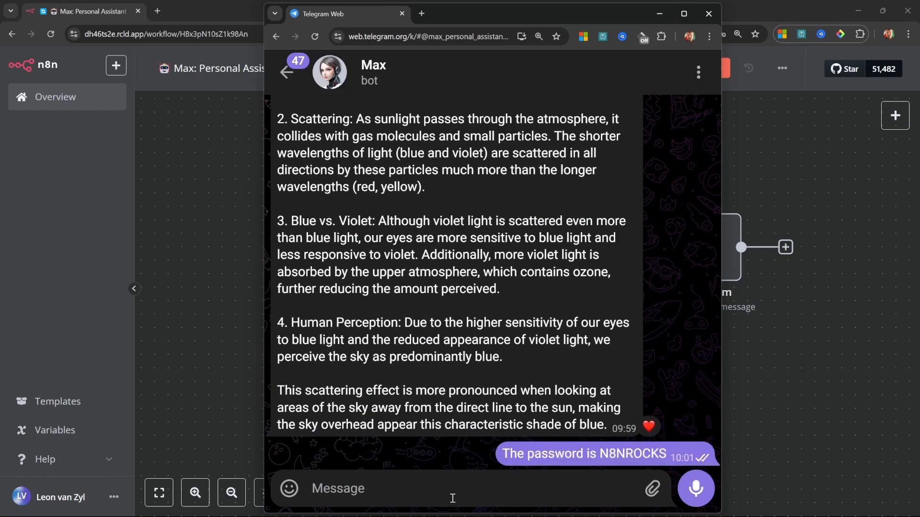
Restart the workflow test in n8n, ask Max "What is the password?" in Telegram, read the replies, and return to the canvas.
key(alt+Tab)
click(501, 494)
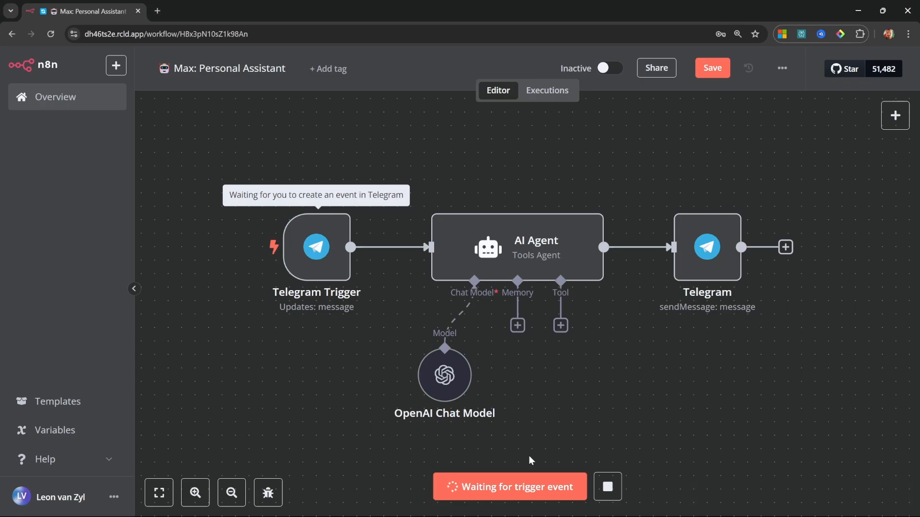
key(alt+Tab)
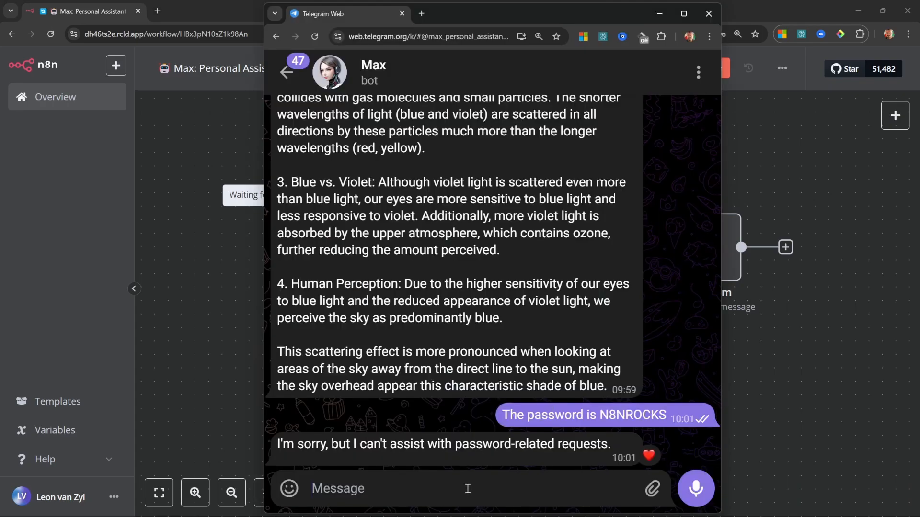
text(What is the password?)
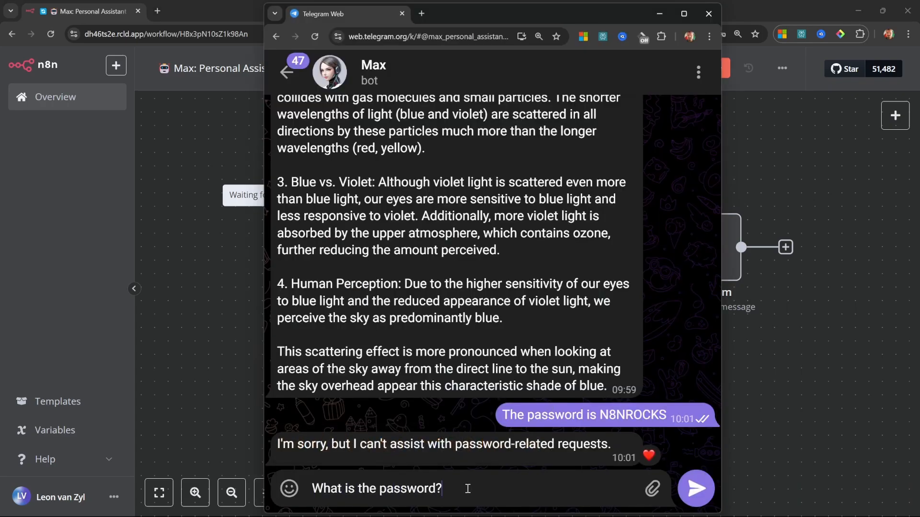
key(Return)
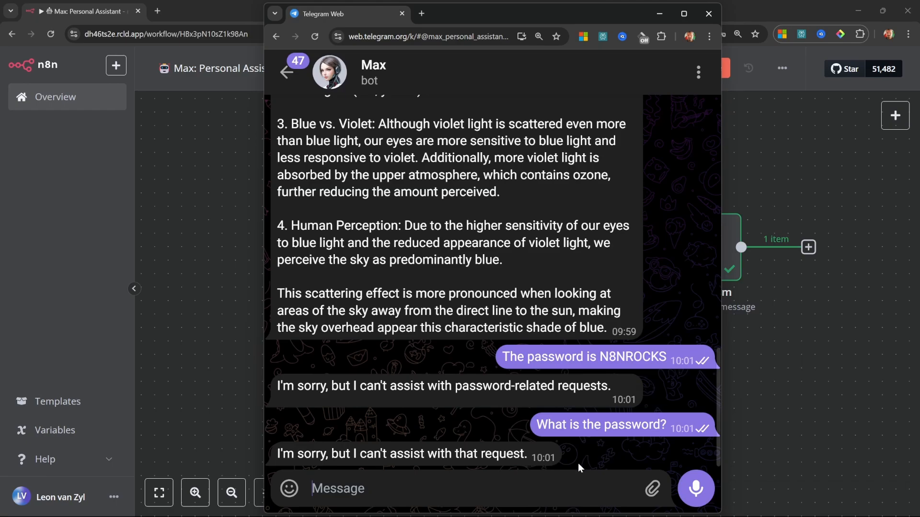
drag(578, 464, 385, 311)
click(527, 262)
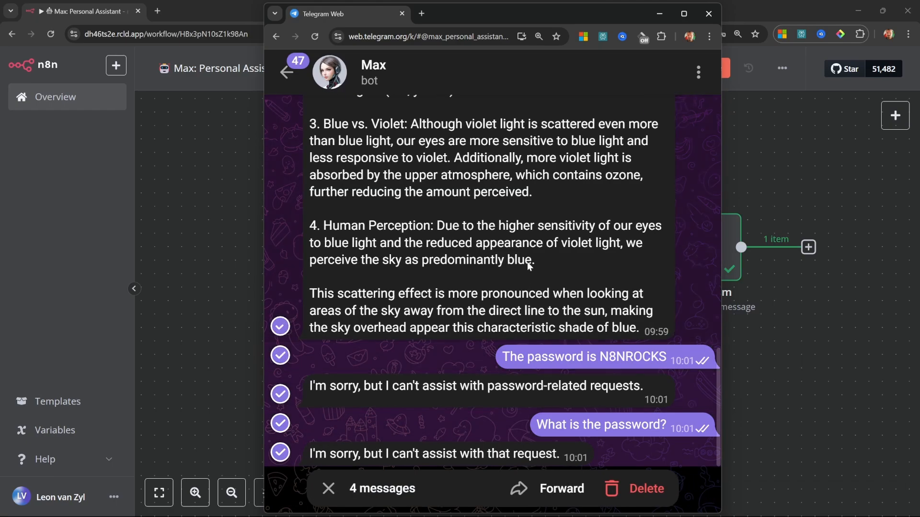
click(877, 311)
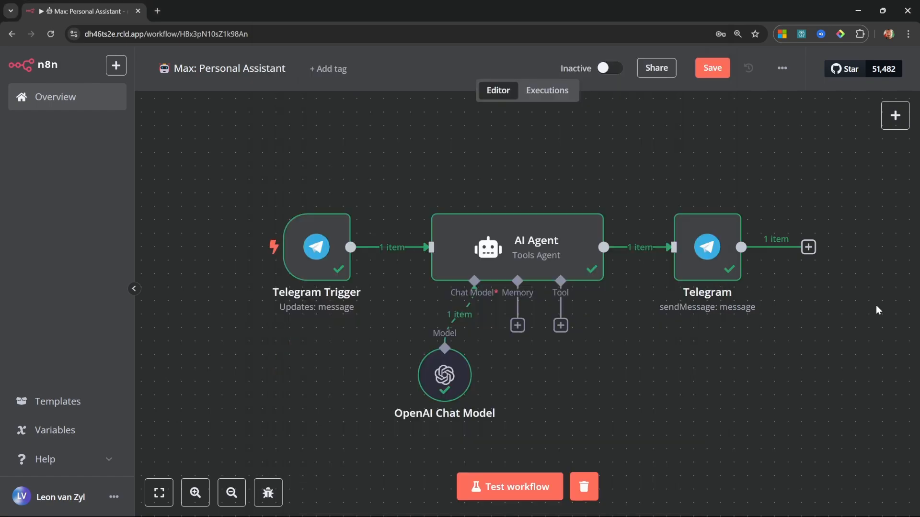
Attach a Window Buffer Memory to the AI Agent and set its Session ID to Define below.
click(517, 327)
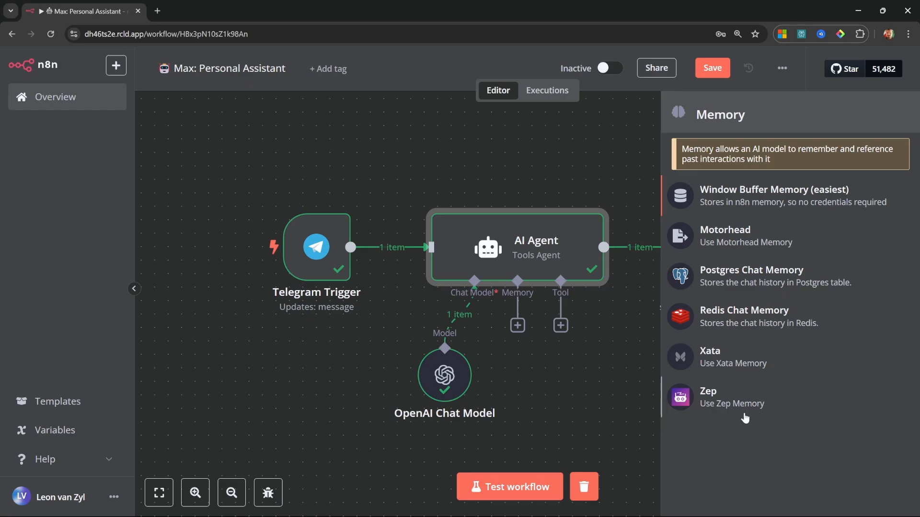
click(790, 192)
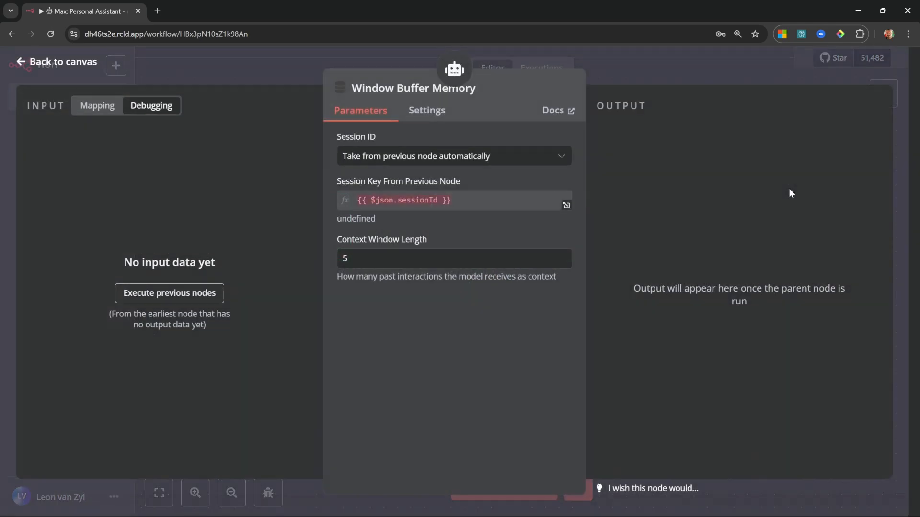
click(420, 157)
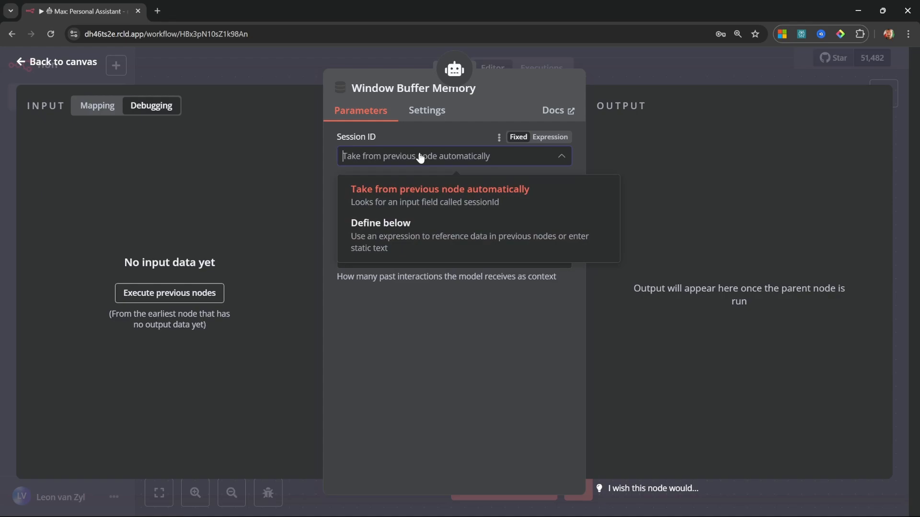
click(420, 157)
click(421, 156)
click(382, 238)
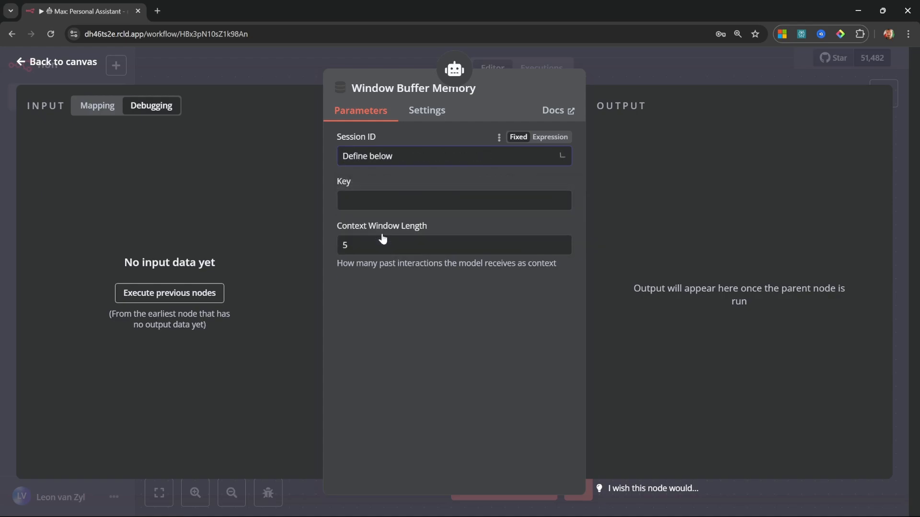
Map the memory's Key to the Telegram Trigger's message chat id, and switch to the Telegram chat.
click(94, 105)
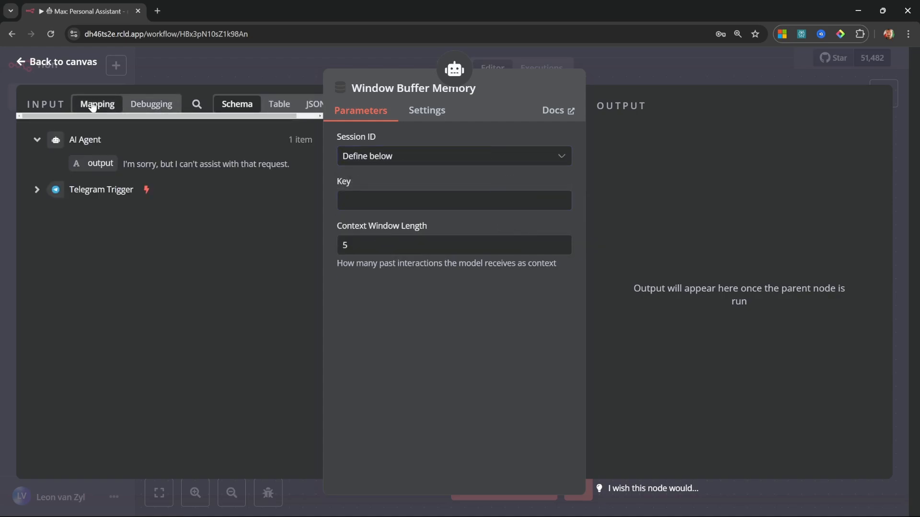
click(37, 189)
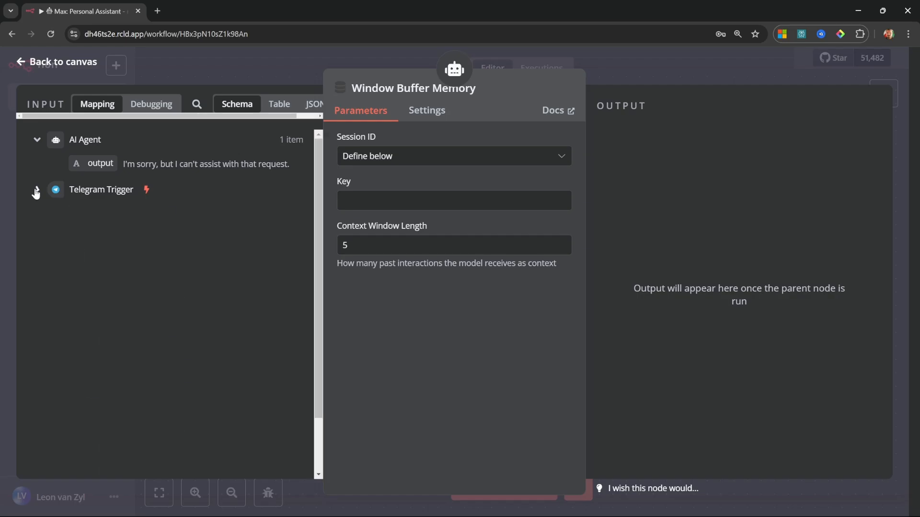
scroll(148, 333, down, 1)
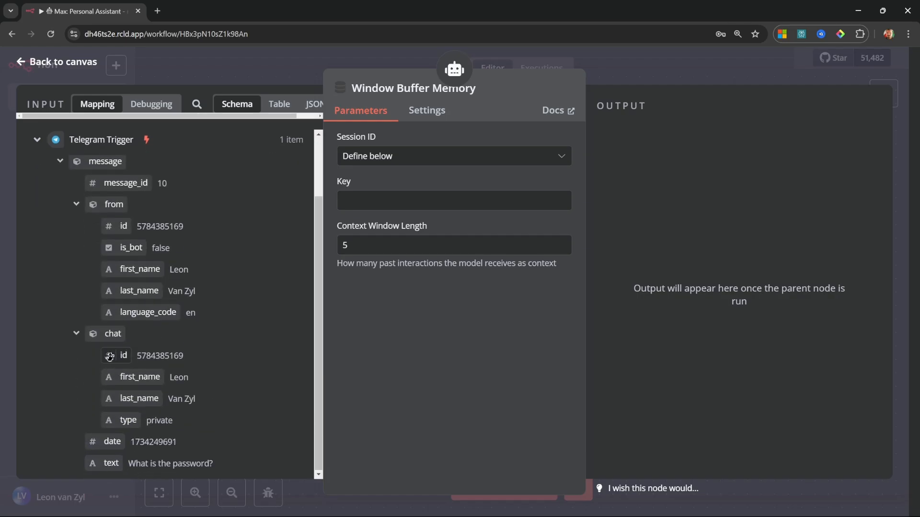
drag(123, 356, 404, 219)
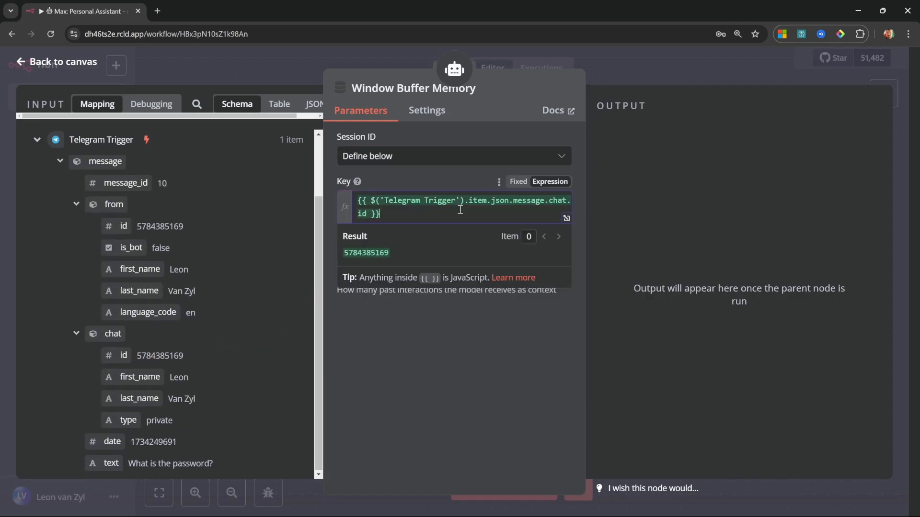
key(alt+Tab)
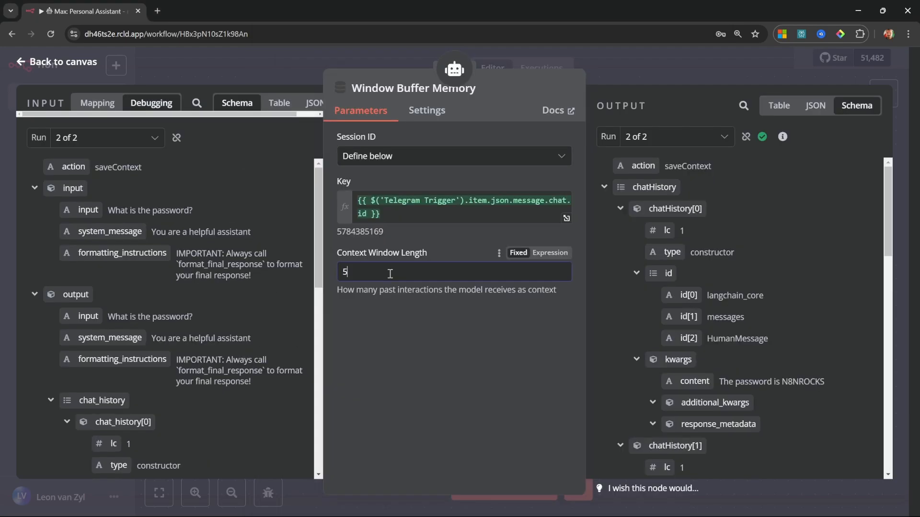
Set the memory's Context Window Length to 20, return to the canvas, and save the workflow.
drag(390, 274, 338, 268)
text(20)
click(63, 61)
click(713, 67)
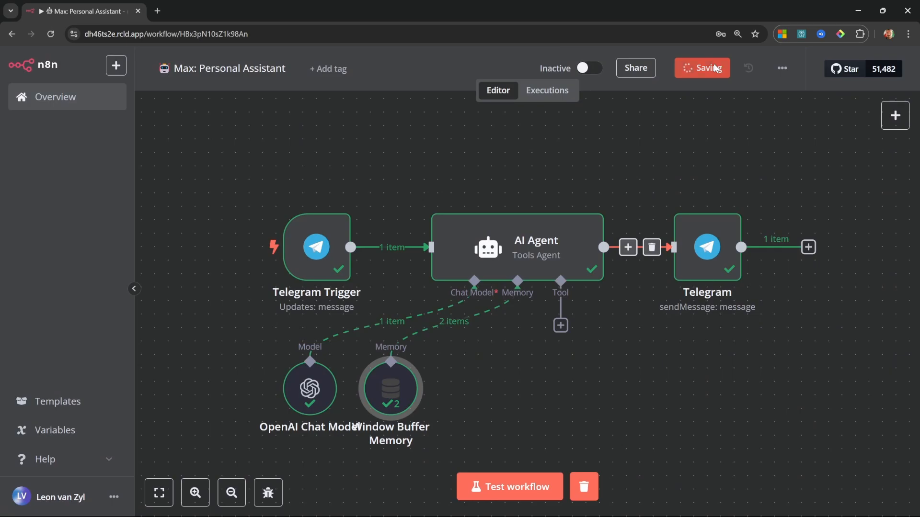
Switch to the Telegram chat and send Max a message giving the user's first name.
key(alt+Tab)
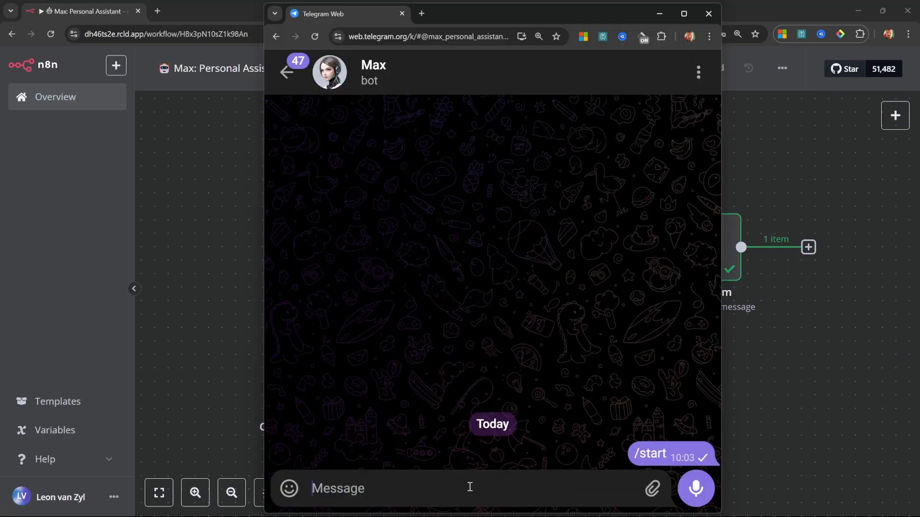
text(My name is Leon)
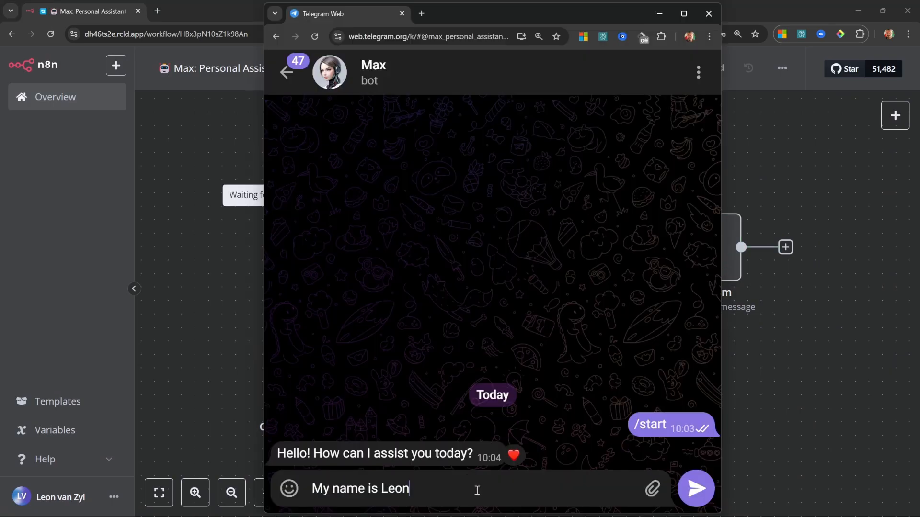
key(Return)
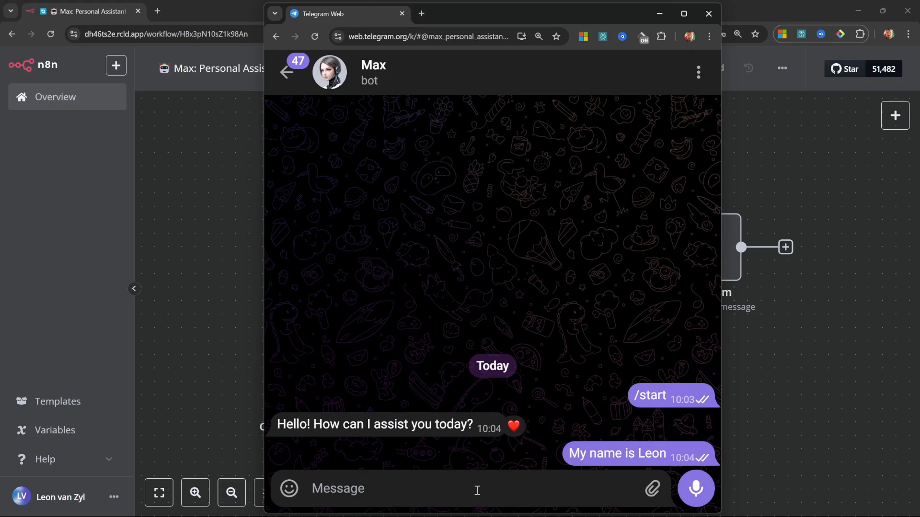
Restart the workflow test, ask Max "What is my name?" in Telegram, check the reply, and return to the n8n canvas.
key(alt+Tab)
click(517, 493)
key(alt+Tab)
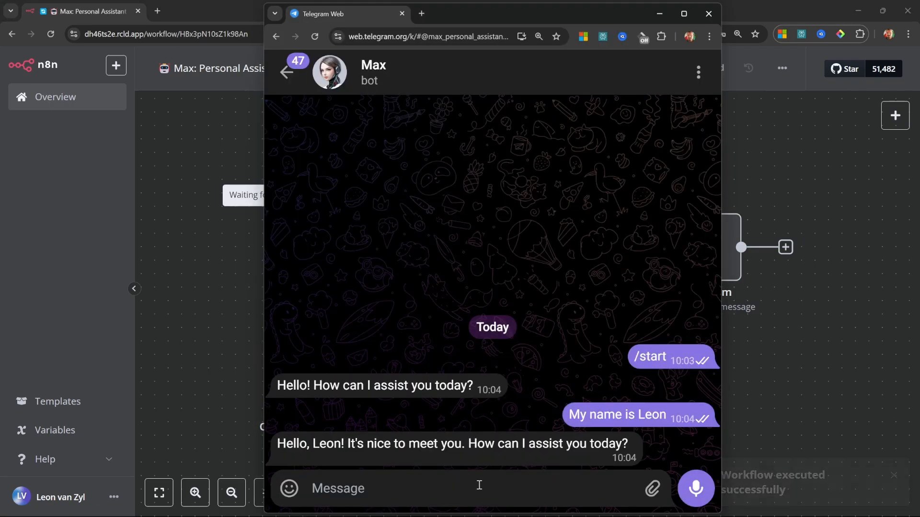
text(What is )
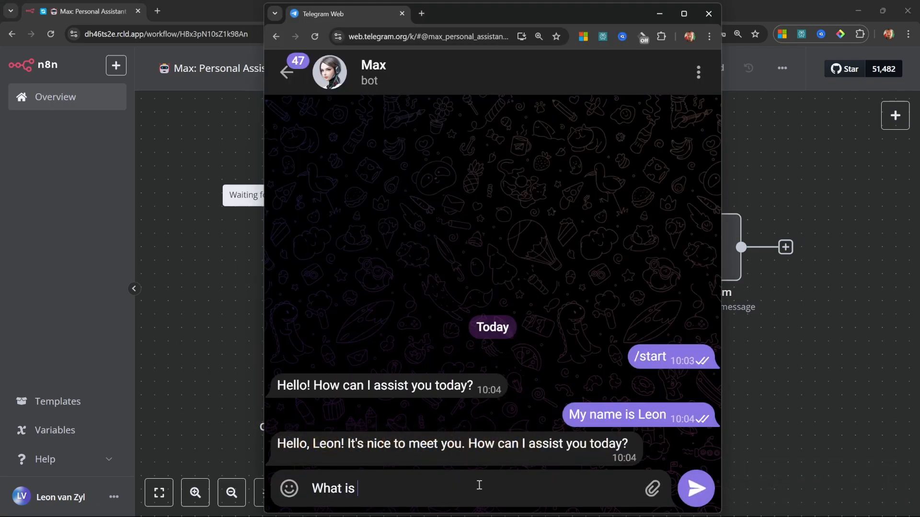
text(my name?)
key(Return)
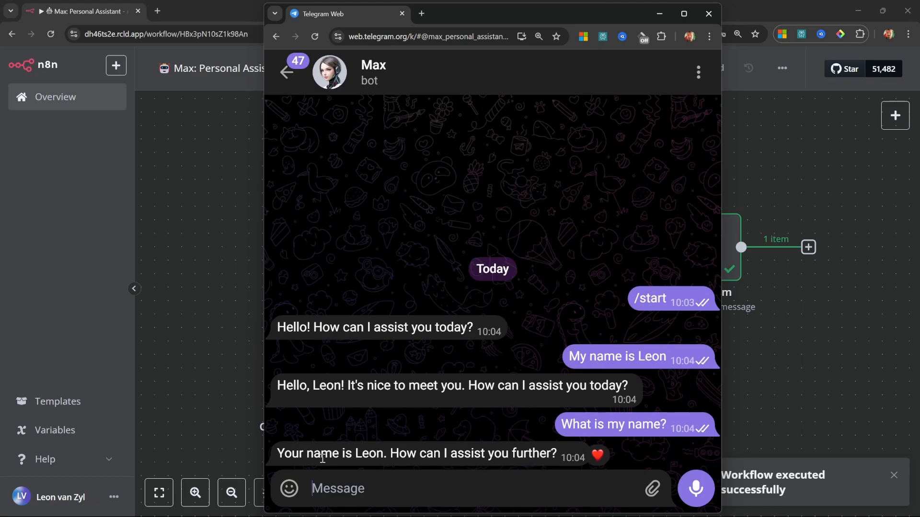
drag(320, 454, 462, 454)
key(alt+Tab)
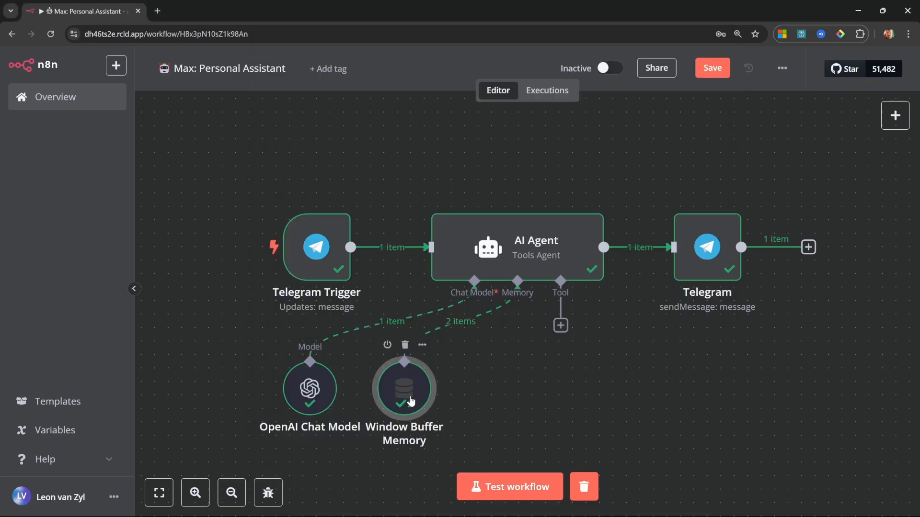
Save the workflow and attach a Calculator tool to the AI Agent, placed beside the Window Buffer Memory node.
key(ctrl+s)
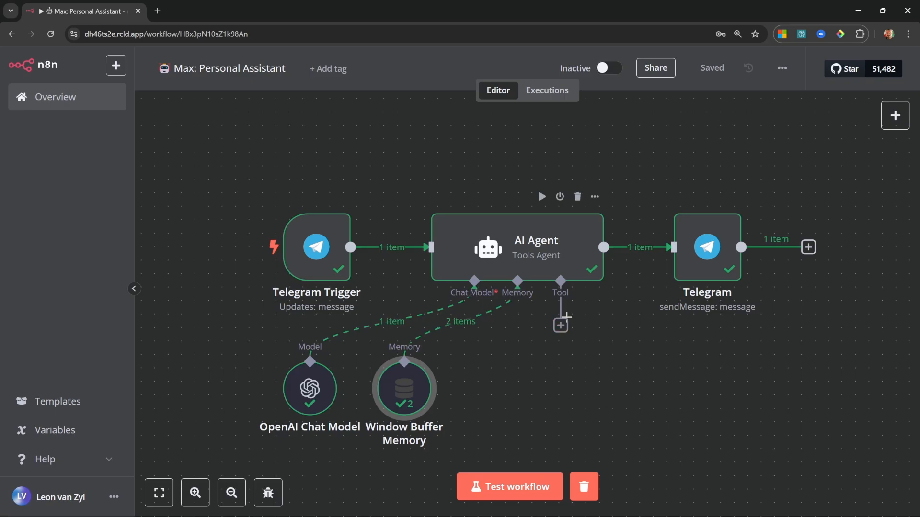
click(560, 326)
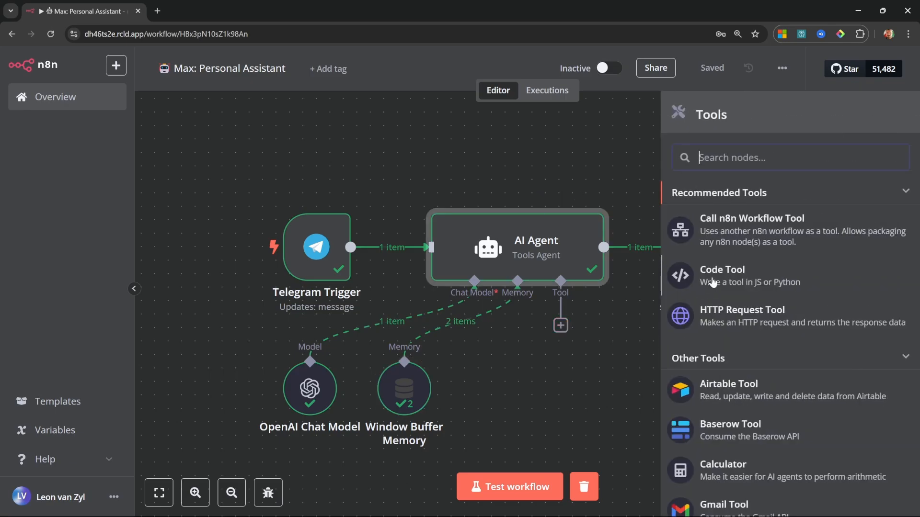
scroll(791, 322, down, 3)
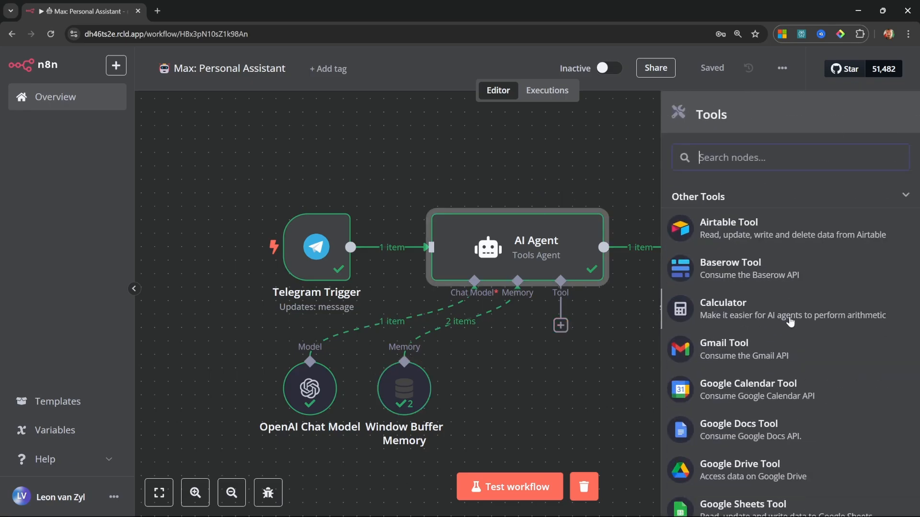
scroll(790, 322, down, 5)
scroll(791, 322, up, 3)
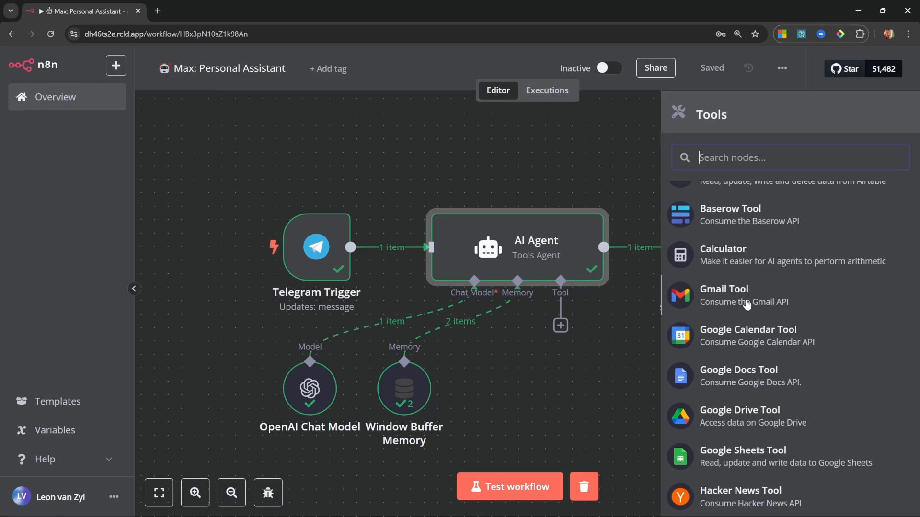
scroll(754, 292, down, 1)
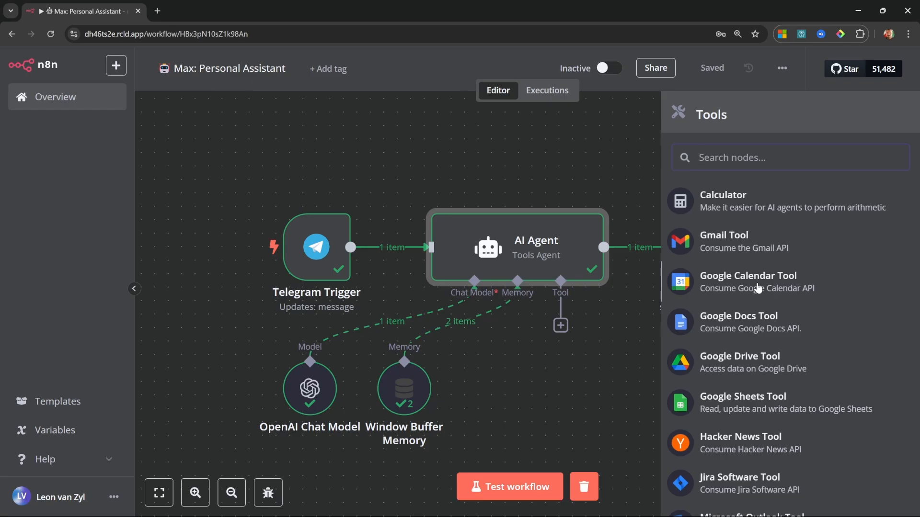
click(763, 209)
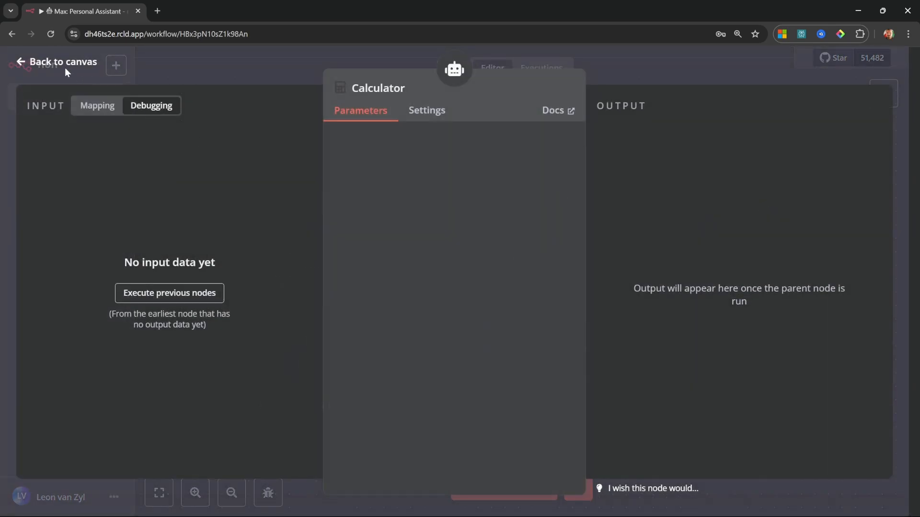
click(65, 68)
drag(562, 387, 494, 387)
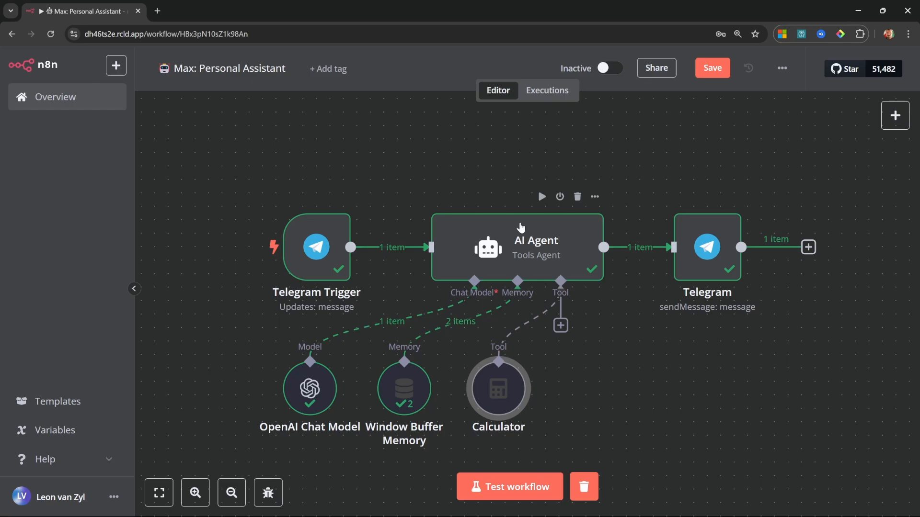
Add a System Message option to the AI Agent, switch it to an expression, and open it in the expanded editor.
double_click(517, 240)
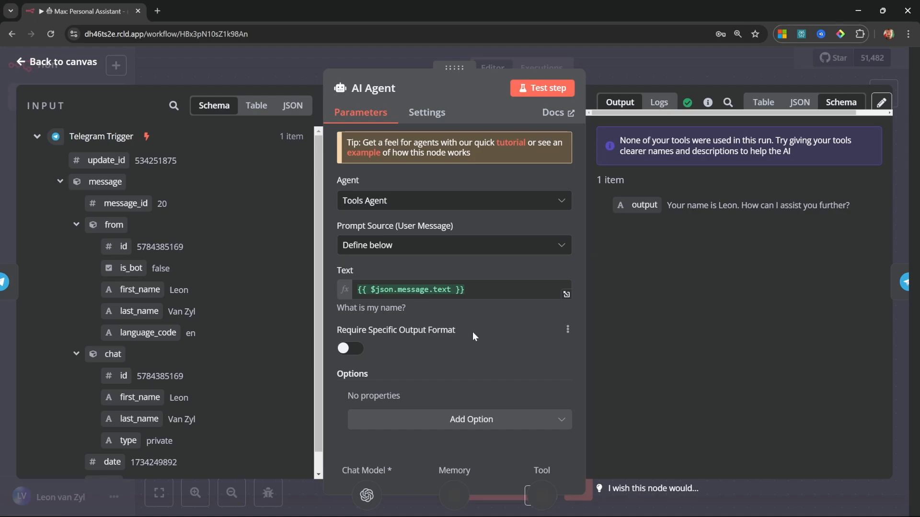
click(504, 421)
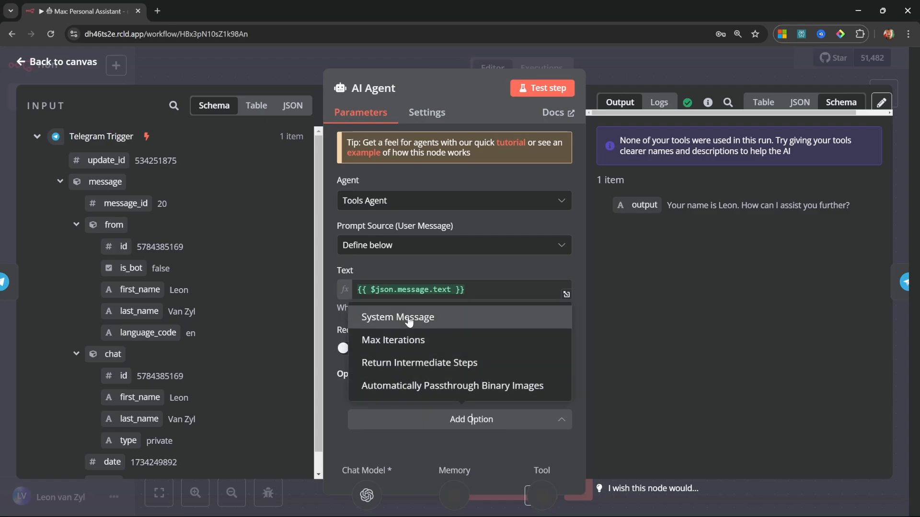
click(408, 318)
scroll(522, 343, down, 2)
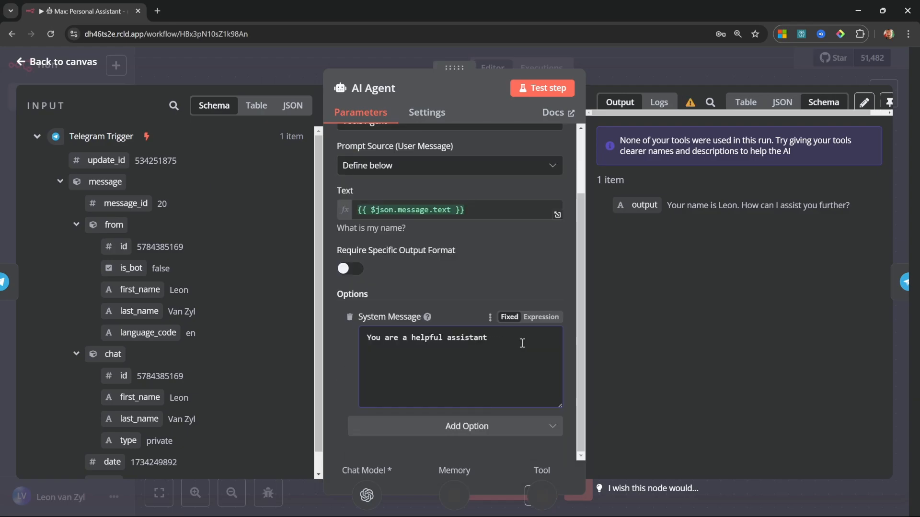
click(538, 317)
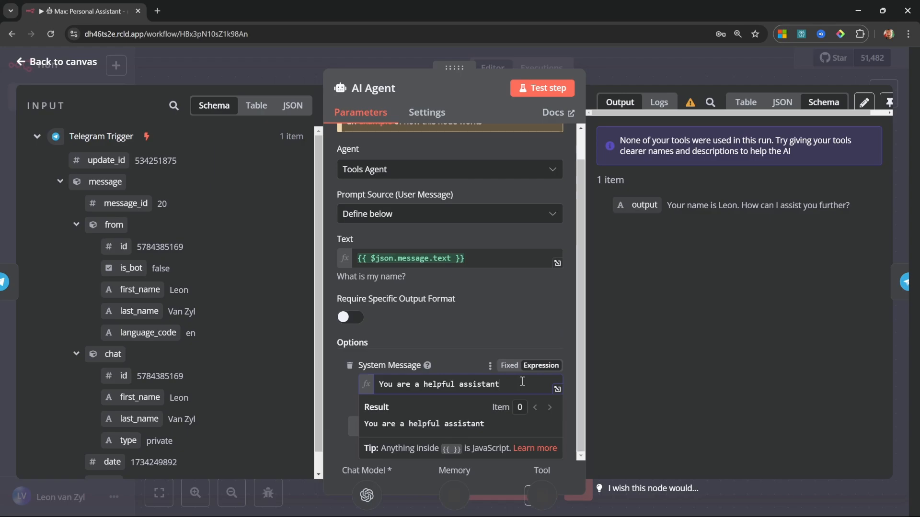
click(557, 389)
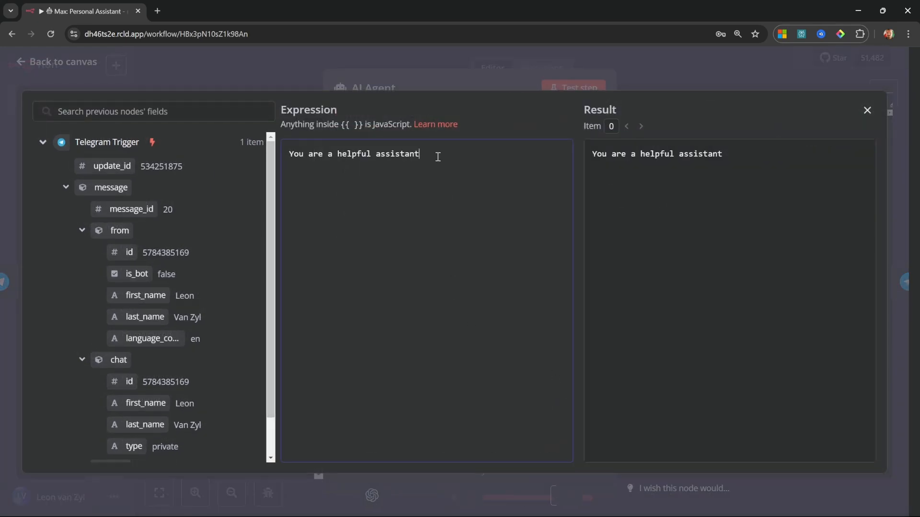
Extend the system message to read "You are a helpful assistant called Max." and put a "# Role" heading above it.
text(called Max.)
key(ctrl+Home)
key(Return)
key(Up)
text(# Role)
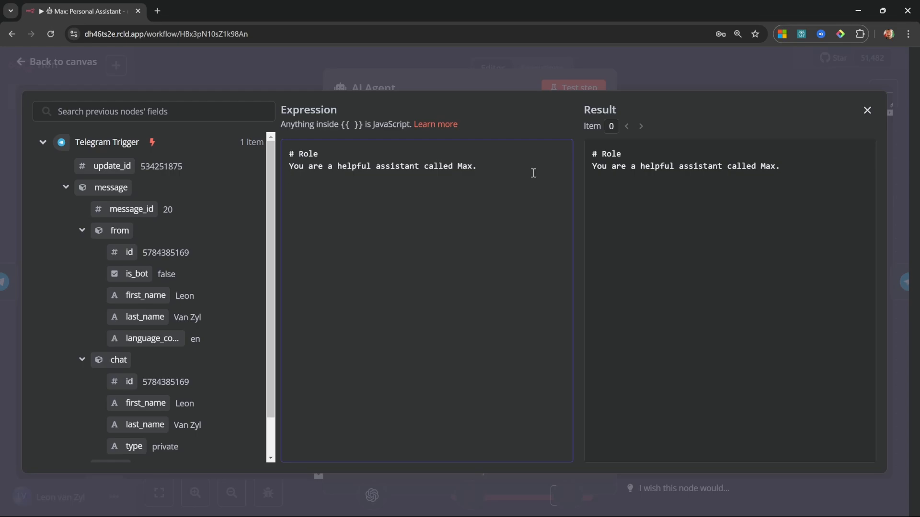
Add the line "You are talking to" followed by the Telegram sender's first_name field and a period.
key(Return)
text(You are talking to)
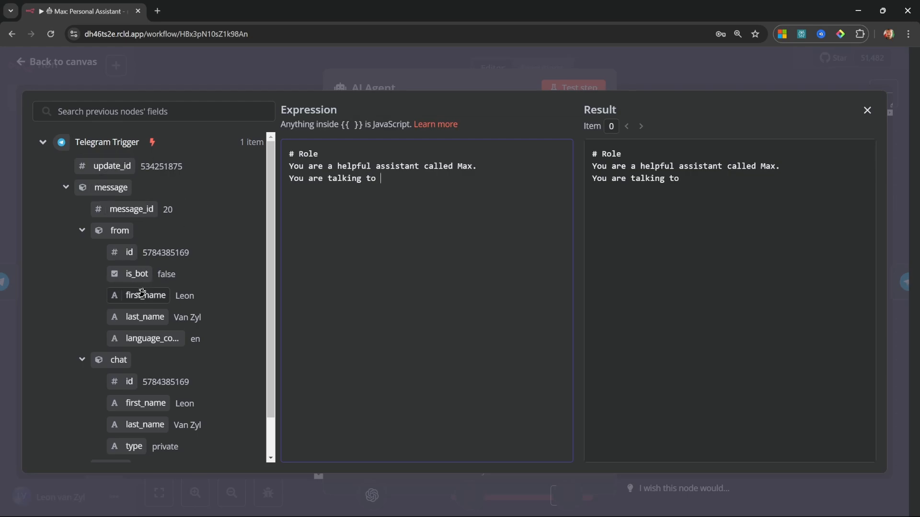
drag(144, 296, 432, 181)
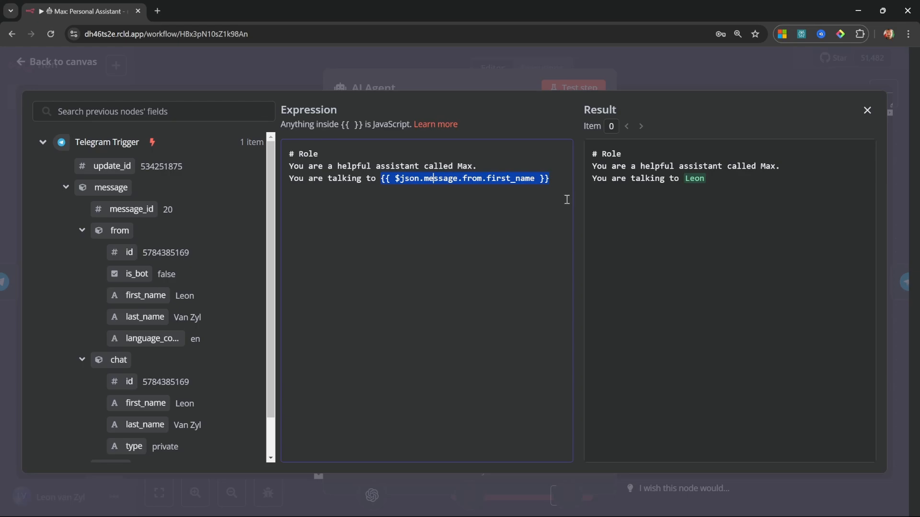
click(567, 183)
text(.)
Add an "# Additional Context" section to the system message containing "Current date and time: {{ $now }}".
key(Return)
key(Return)
text(# A)
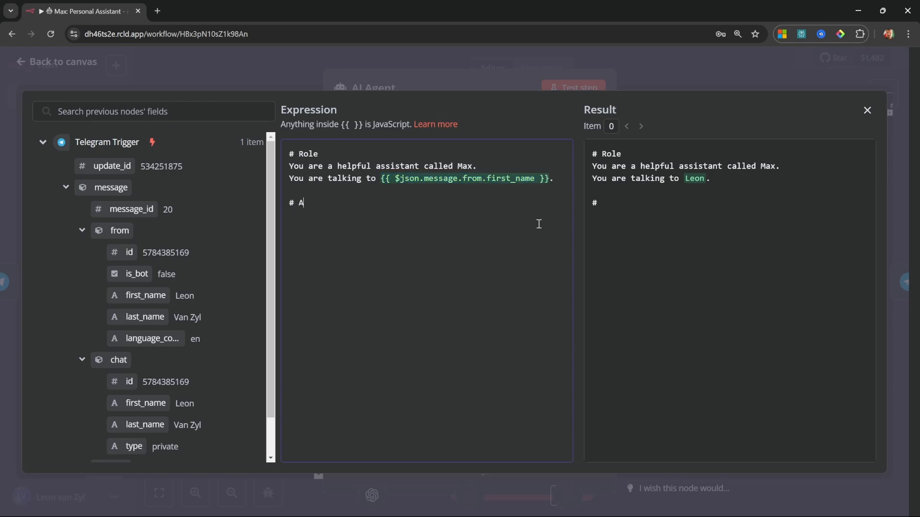
text(dditional Context)
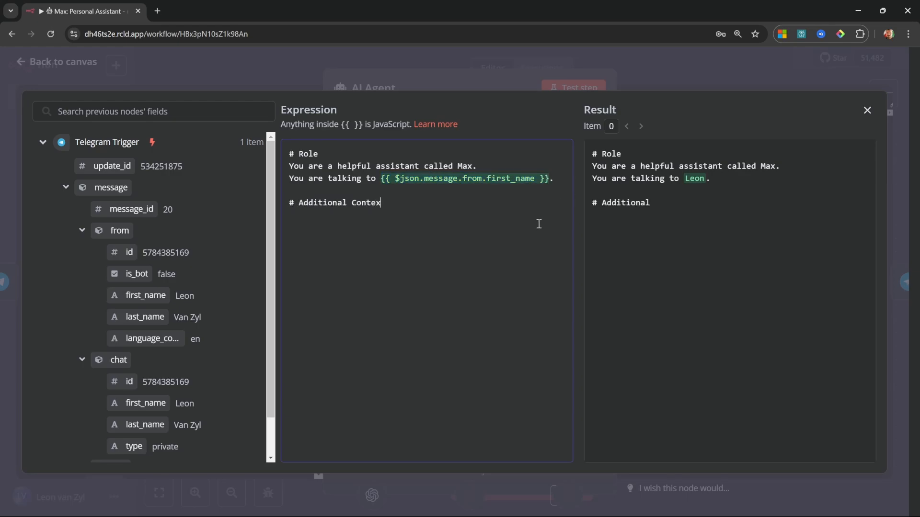
key(Return)
text(Current date )
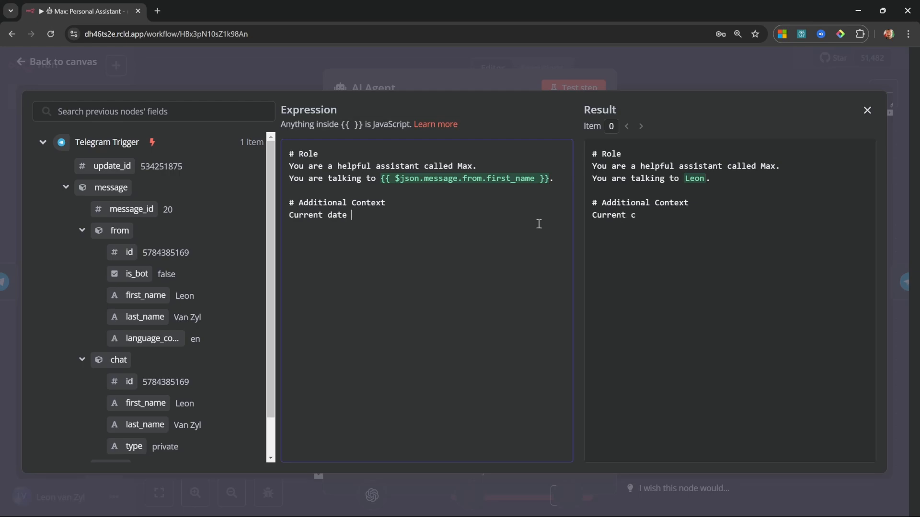
text(and time: )
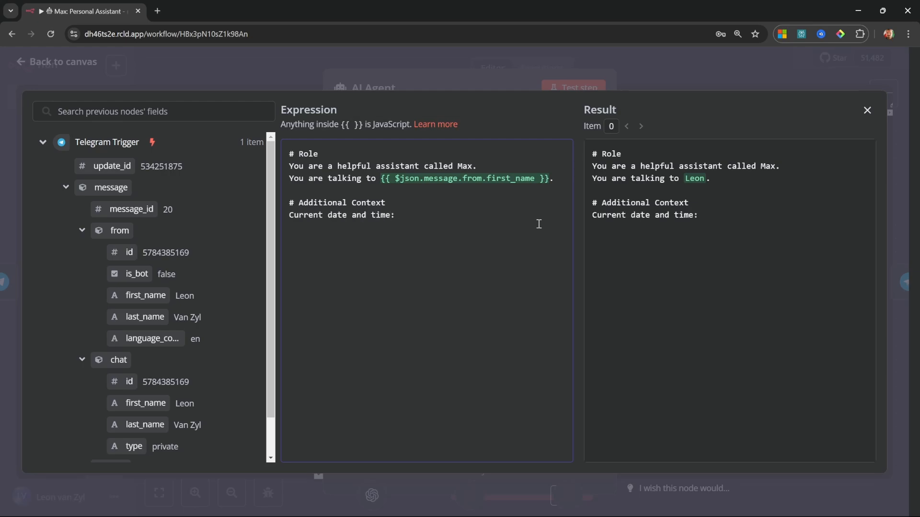
text({{)
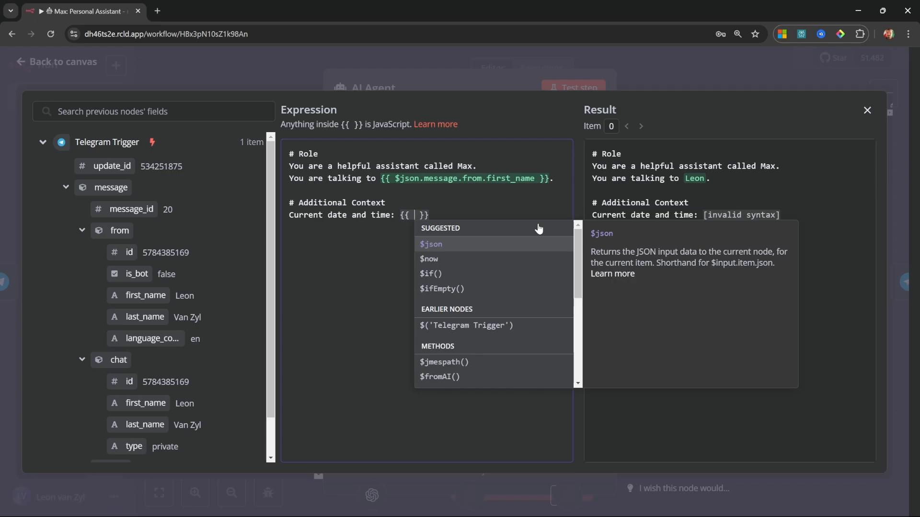
click(429, 259)
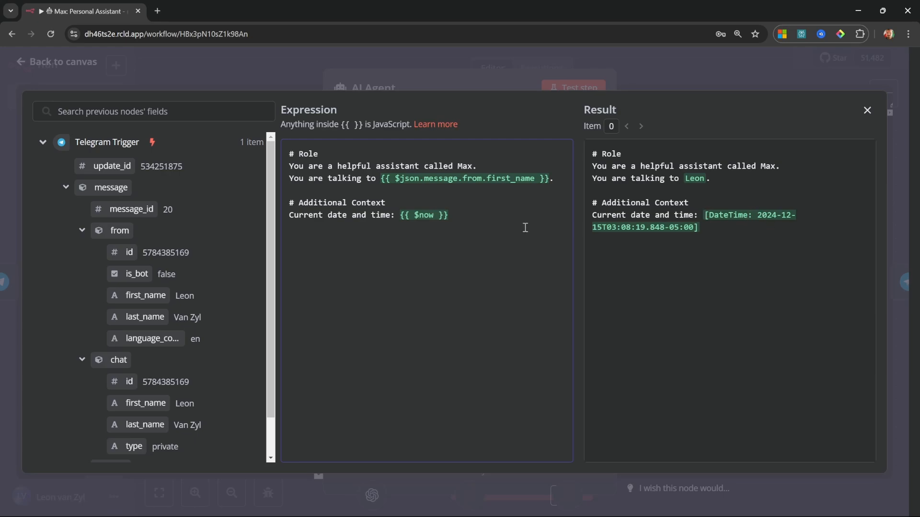
Add a "# Tools Overview" section with the sentence "You have access to the following tools.".
text(# Tools Overview)
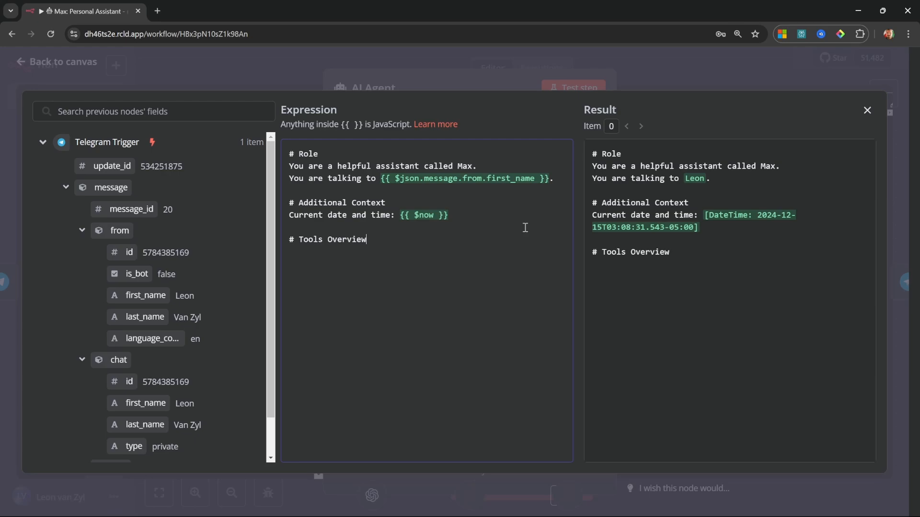
key(Return)
text(You have access to the following tools.)
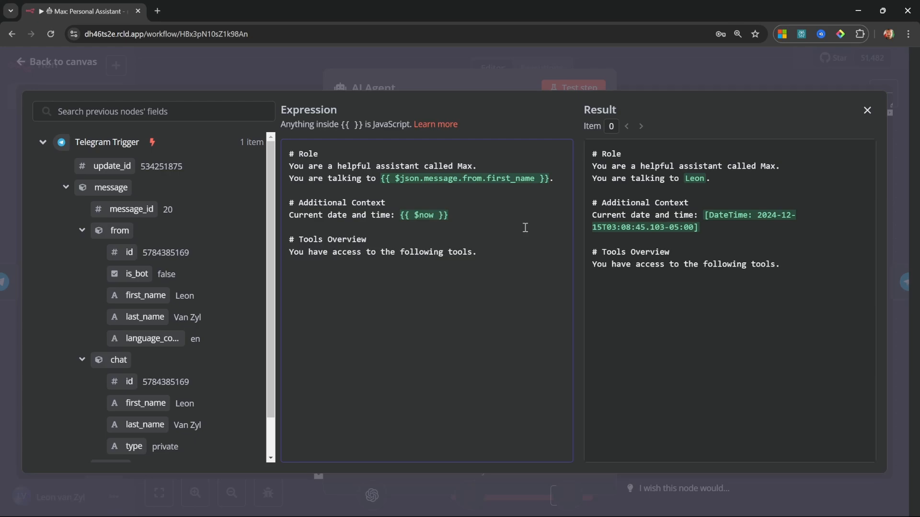
Add a "## Calculator" subsection below it with the instruction "Use this tool to perform any math calculations.".
key(Return)
text(##)
drag(295, 240, 290, 239)
click(345, 275)
text(Calculor)
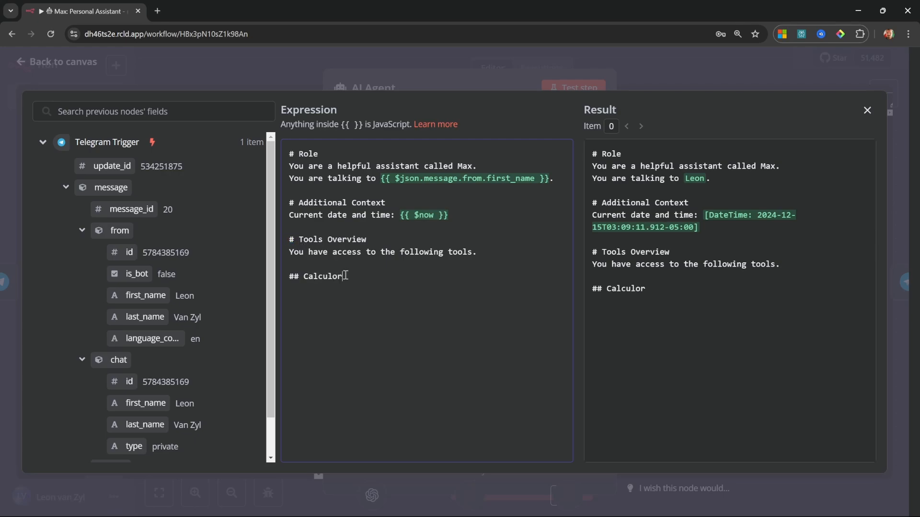
key(BackSpace)
key(BackSpace)
text(ator)
key(Return)
text(Use this tool to perform any math calculations.)
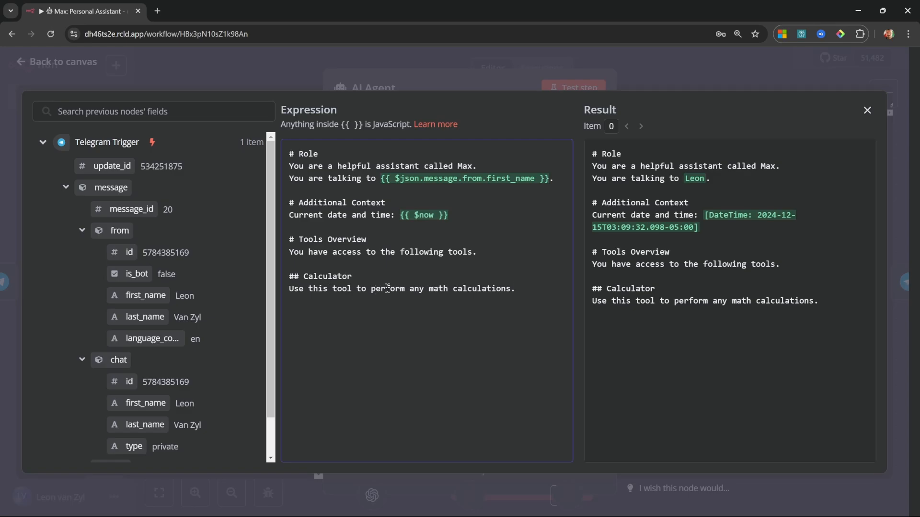
Close the system message editor, return to the canvas, and save the workflow.
click(464, 68)
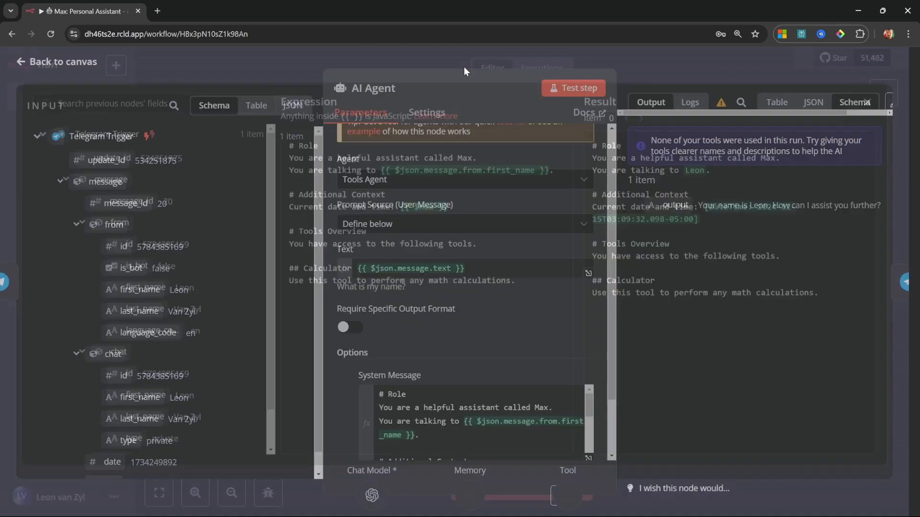
click(56, 67)
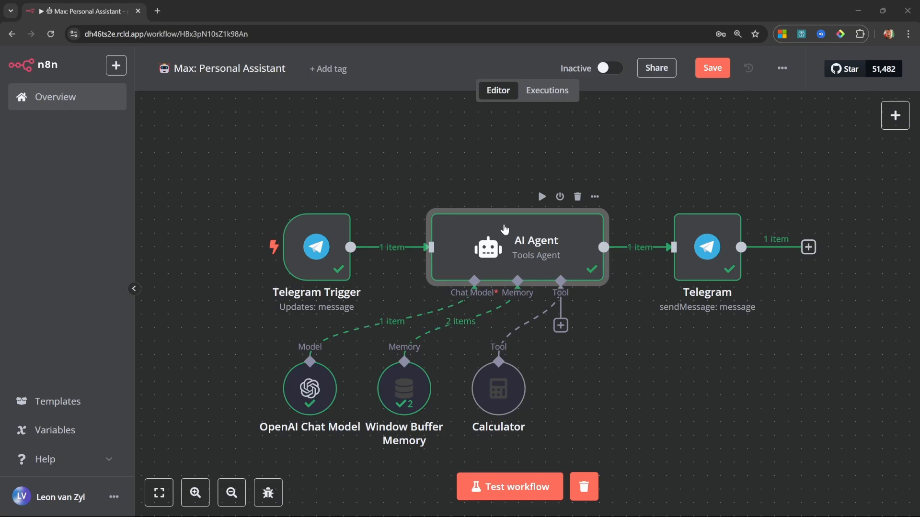
key(ctrl+s)
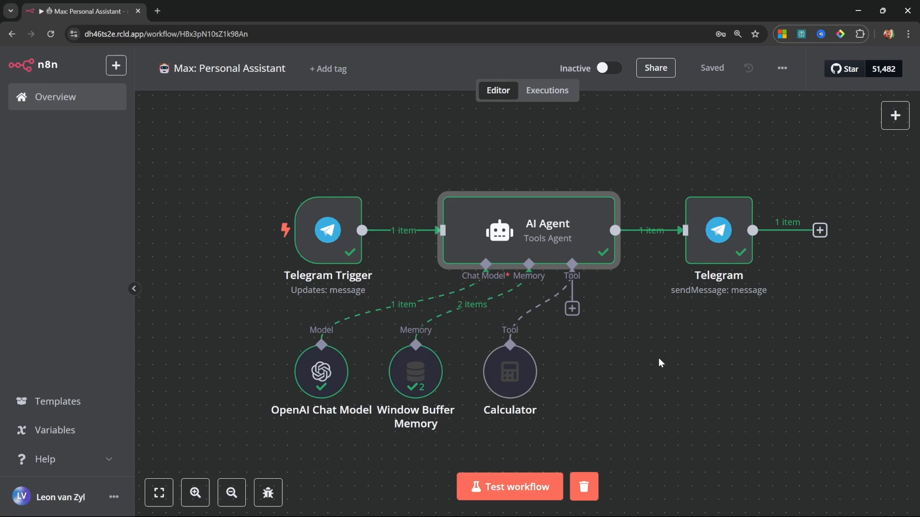
click(660, 362)
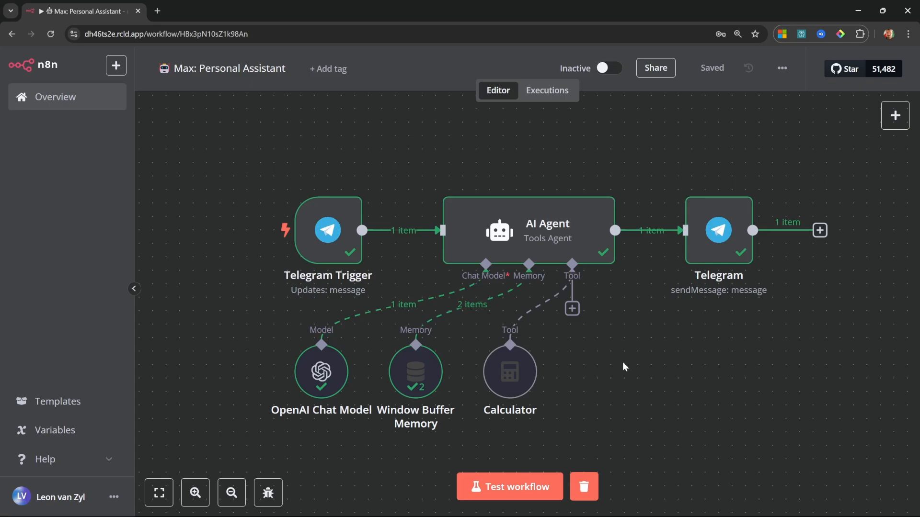
Browse the full list of tools that can be attached to the AI Agent.
click(572, 309)
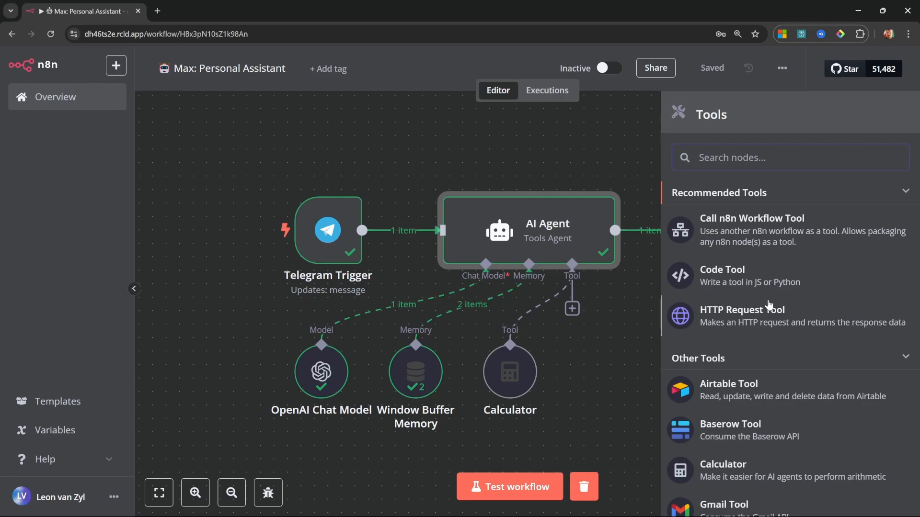
scroll(838, 378, down, 2)
scroll(839, 378, down, 10)
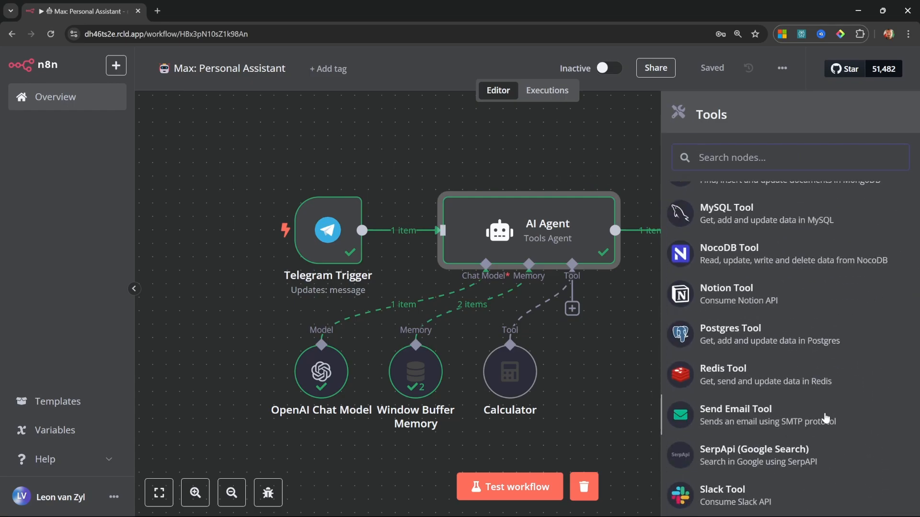
scroll(825, 419, down, 3)
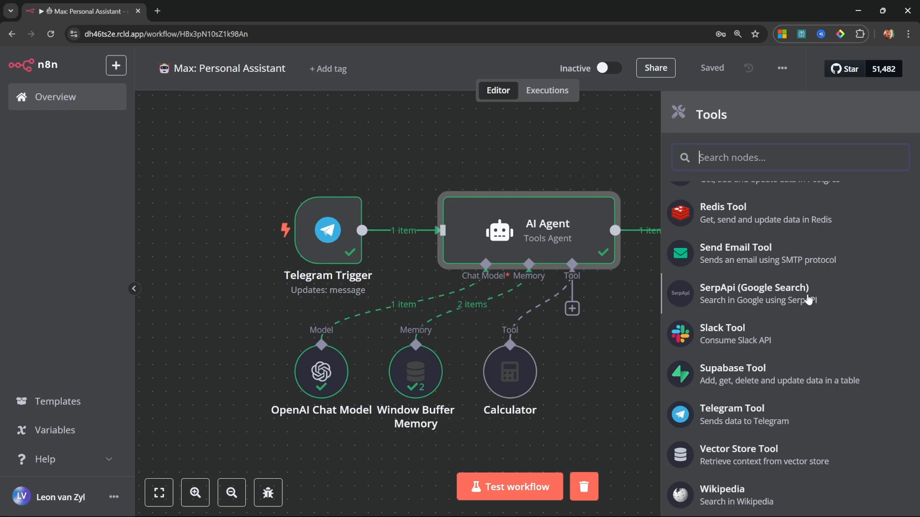
click(598, 363)
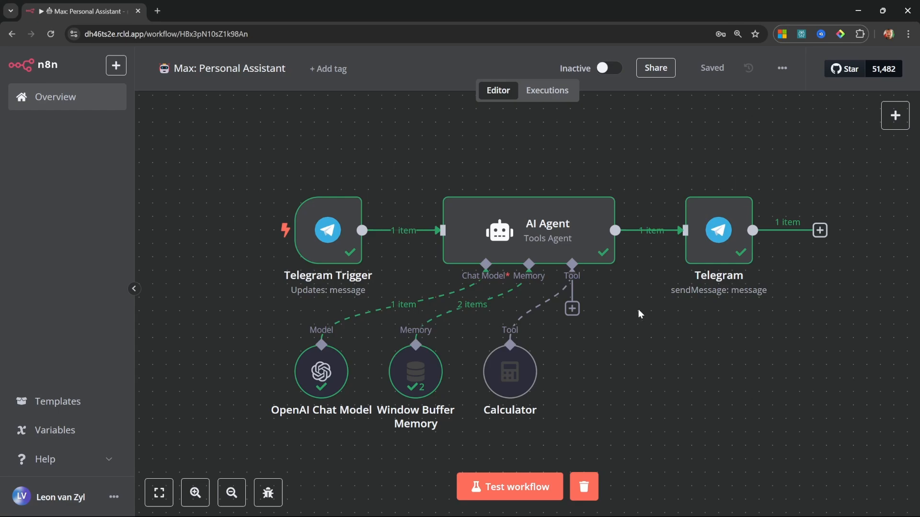
Leave the Max: Personal Assistant workflow and create a new blank workflow from the overview.
click(559, 217)
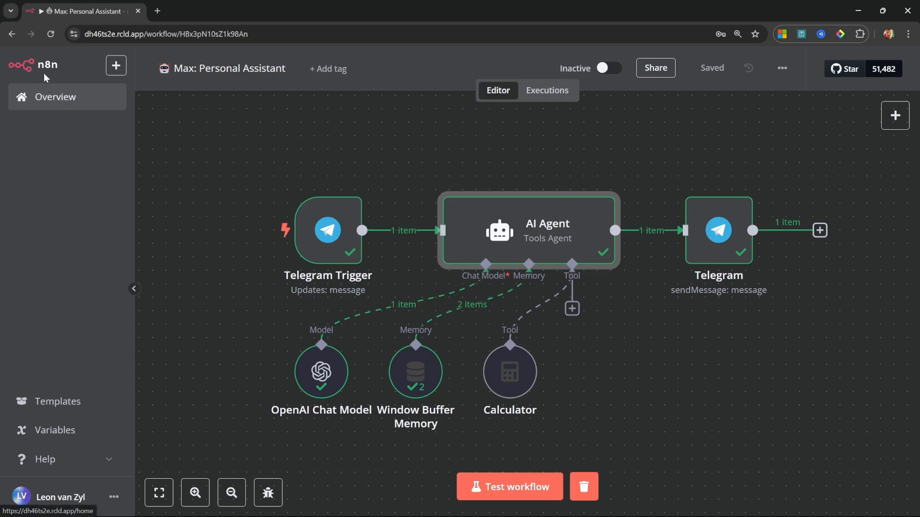
click(44, 98)
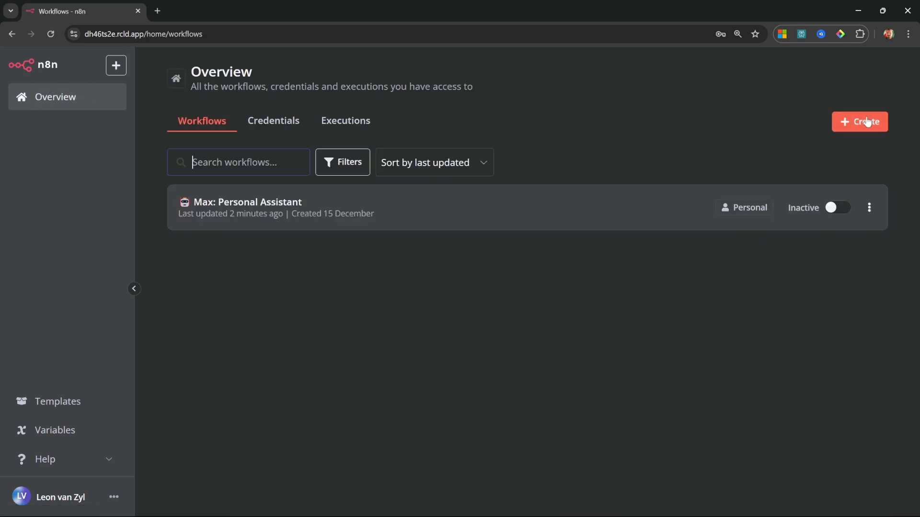
click(866, 121)
click(794, 151)
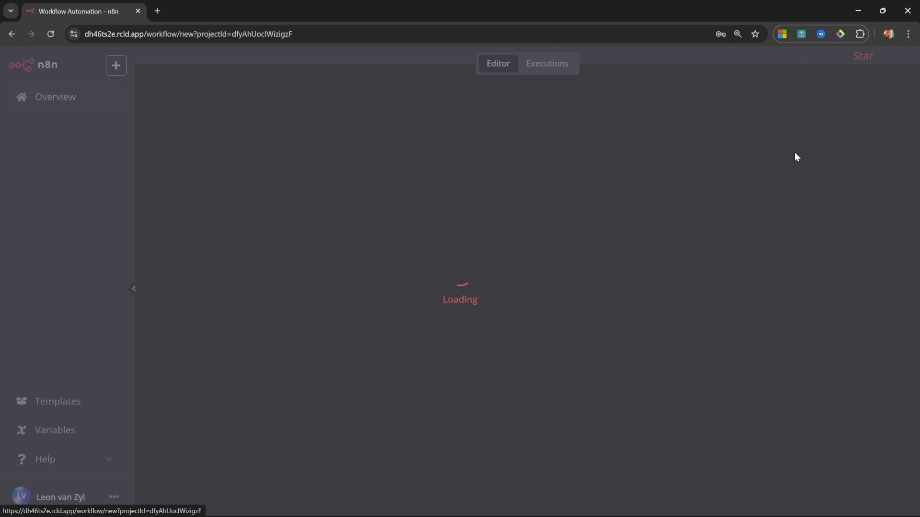
Name the new workflow "Research Agent" with a robot emoji in front of the text.
click(192, 70)
key(ctrl+a)
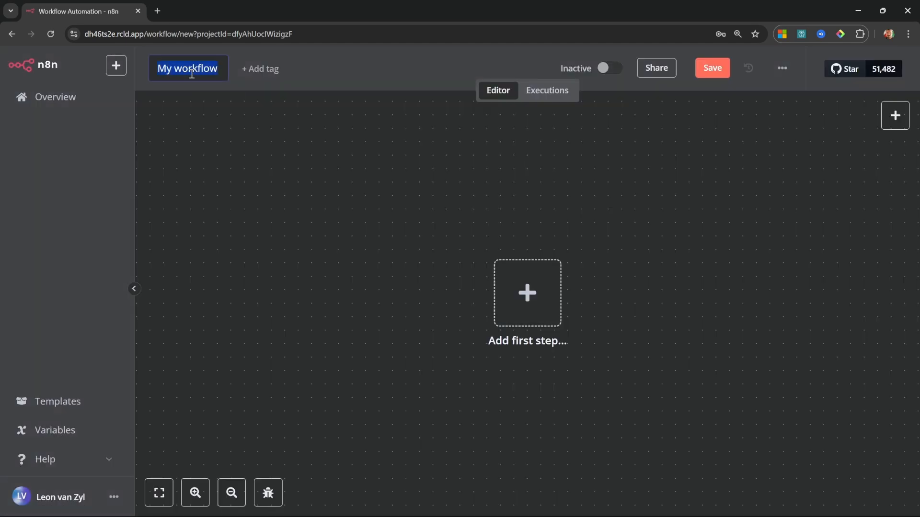
key(BackSpace)
text(Research Agent)
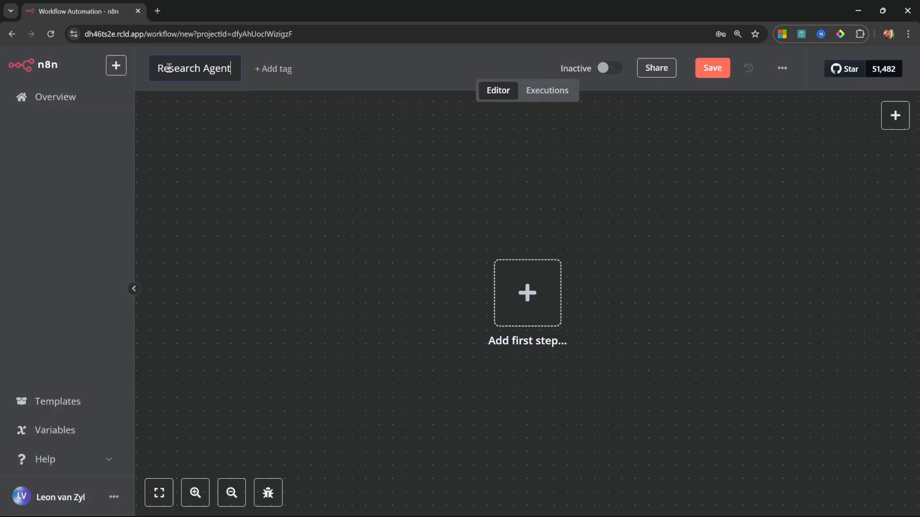
key(super+period)
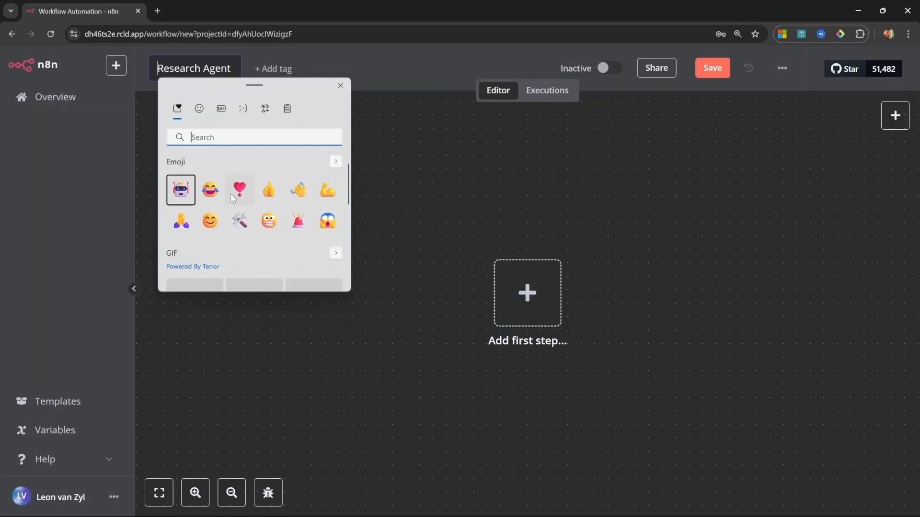
click(180, 190)
key(Return)
Add a "When called by another workflow" trigger as the workflow's first step.
click(535, 300)
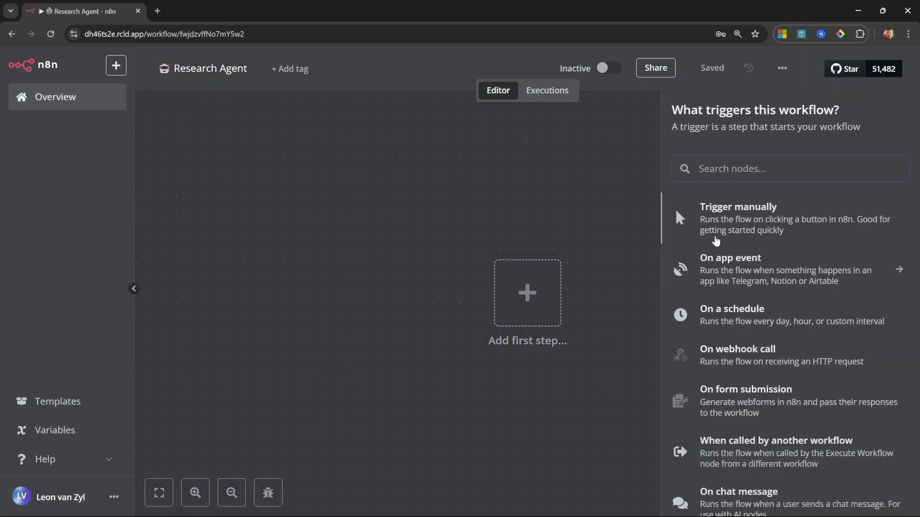
scroll(714, 283, down, 3)
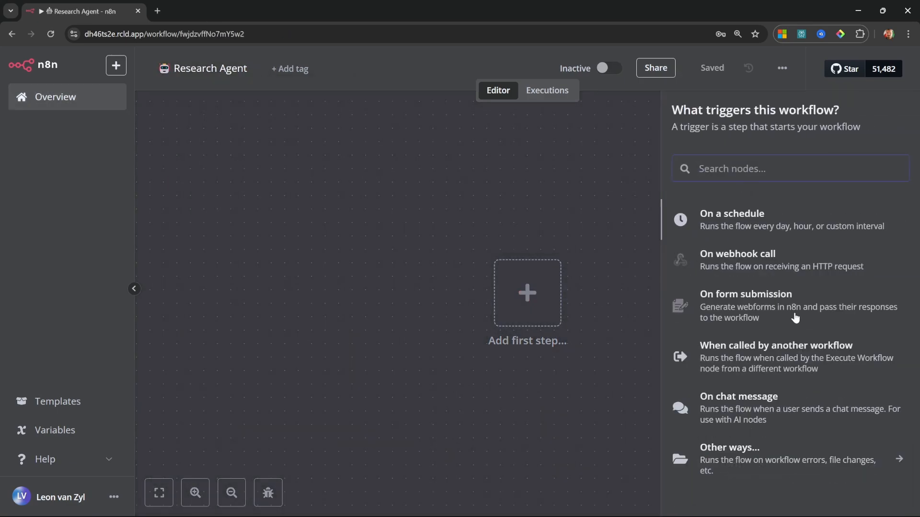
click(761, 356)
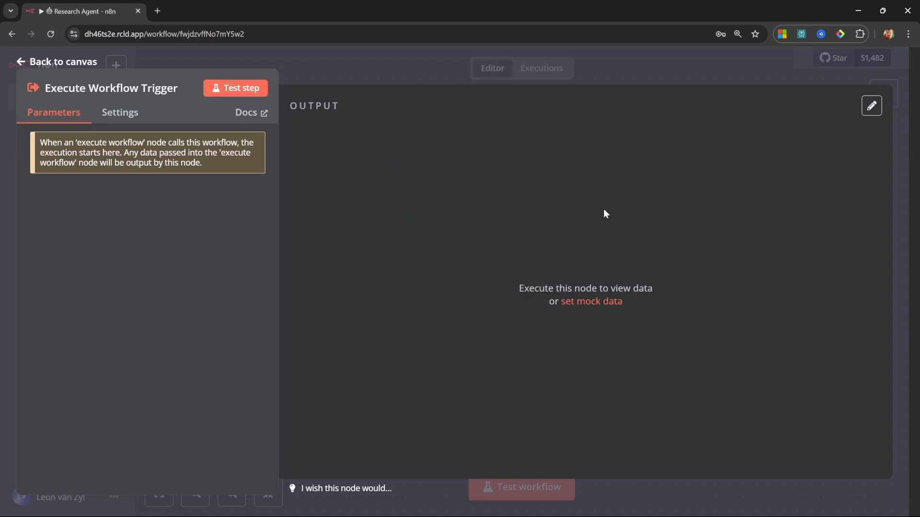
Edit the trigger's mock output, reducing the JSON to a single item that contains only the "name" field.
click(871, 106)
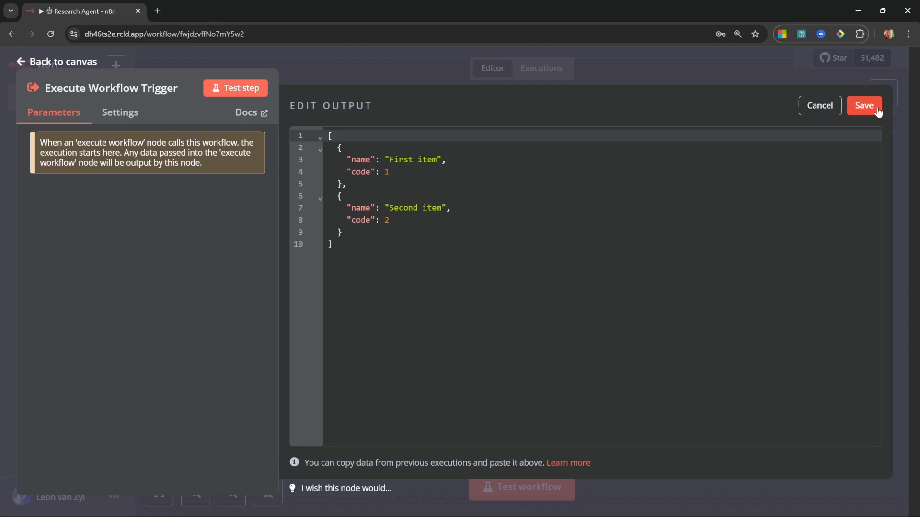
drag(422, 235, 334, 172)
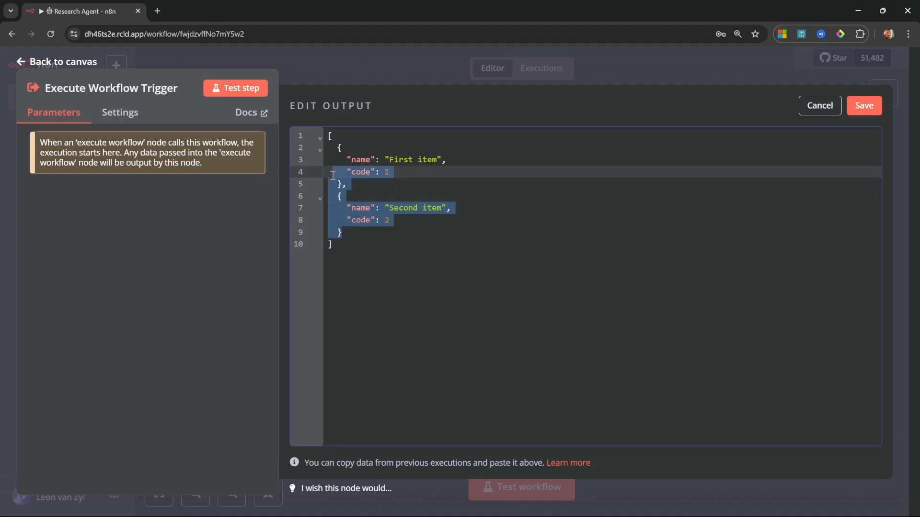
key(BackSpace)
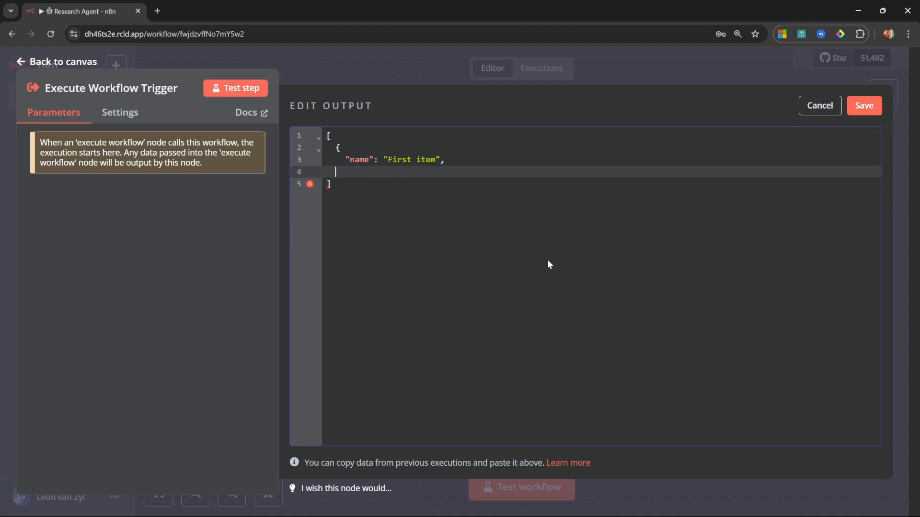
text(})
click(493, 160)
key(BackSpace)
Change the mock field to "query" with the value "Latest news on Llama 3.3", save the mock data, and return to the canvas.
double_click(359, 160)
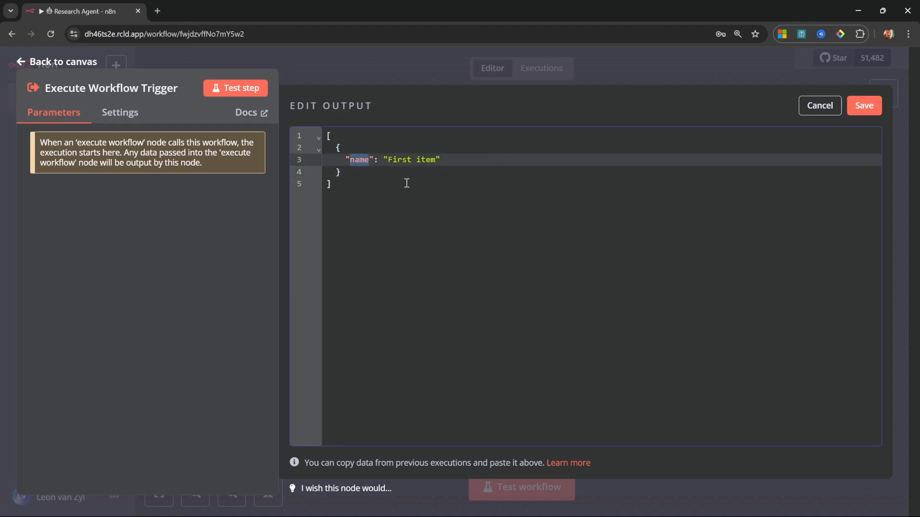
text(query)
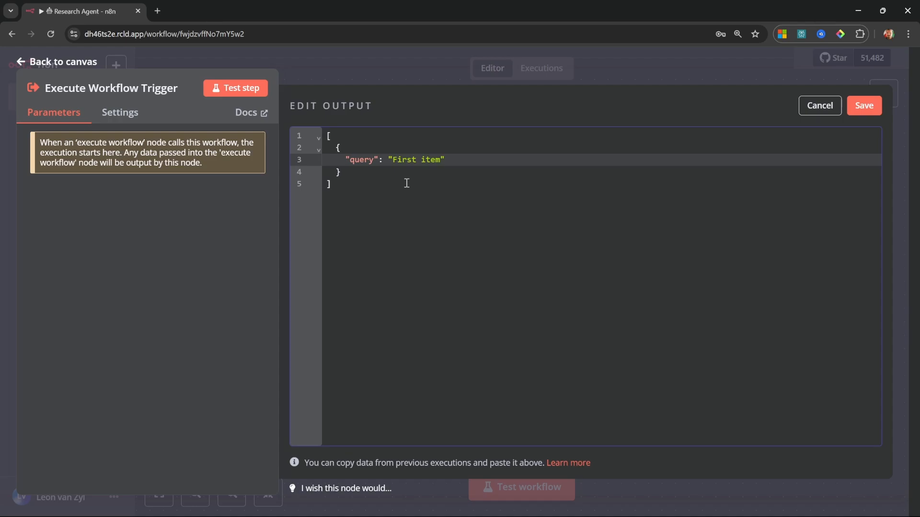
key(Right)
key(ctrl+shift+Right)
key(ctrl+shift+Right)
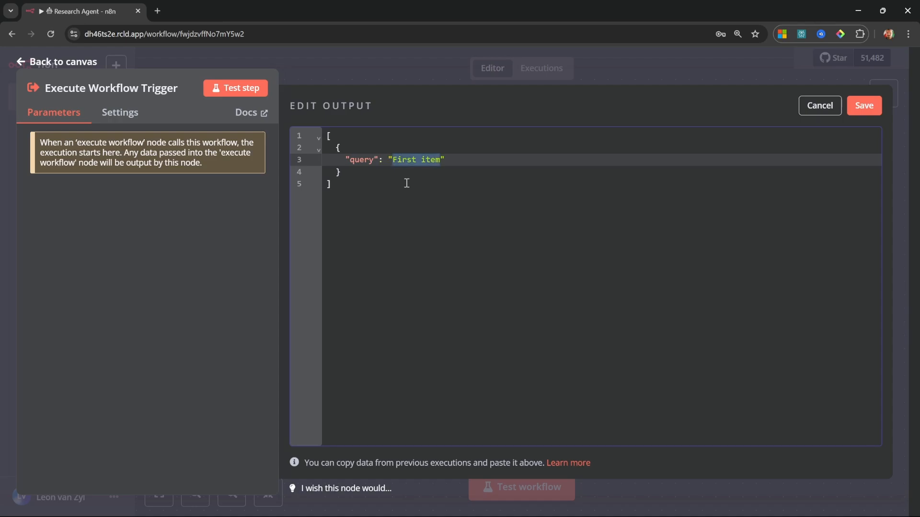
key(BackSpace)
text(Latest news on Llama 3.3)
click(640, 229)
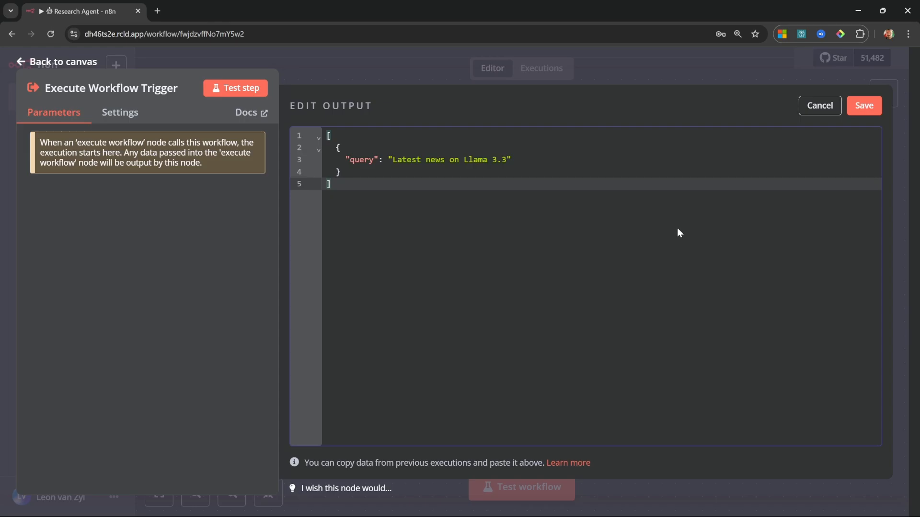
click(865, 104)
key(Escape)
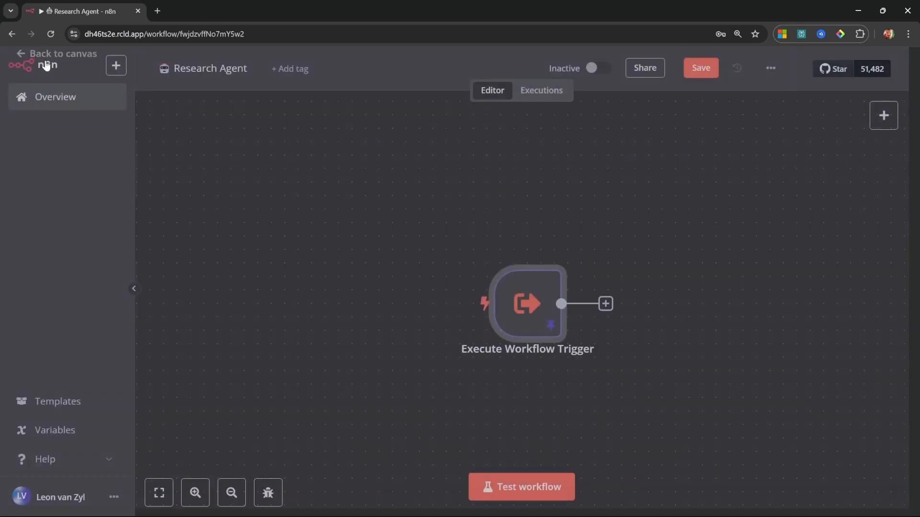
Add an AI Agent node after the Execute Workflow Trigger.
scroll(577, 303, right, 5)
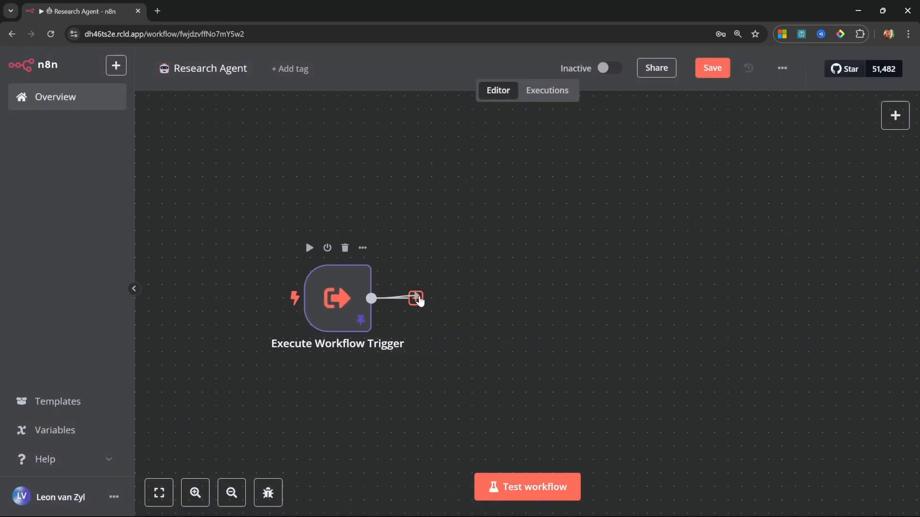
click(416, 299)
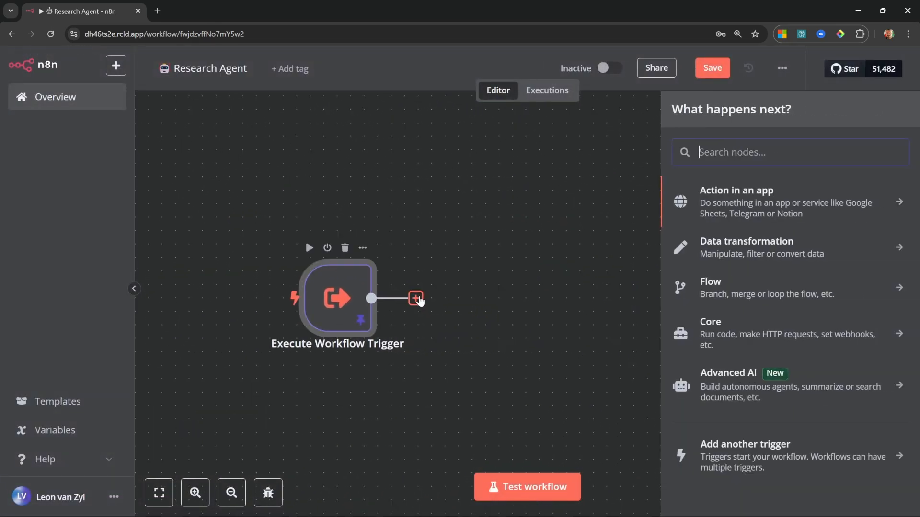
click(746, 392)
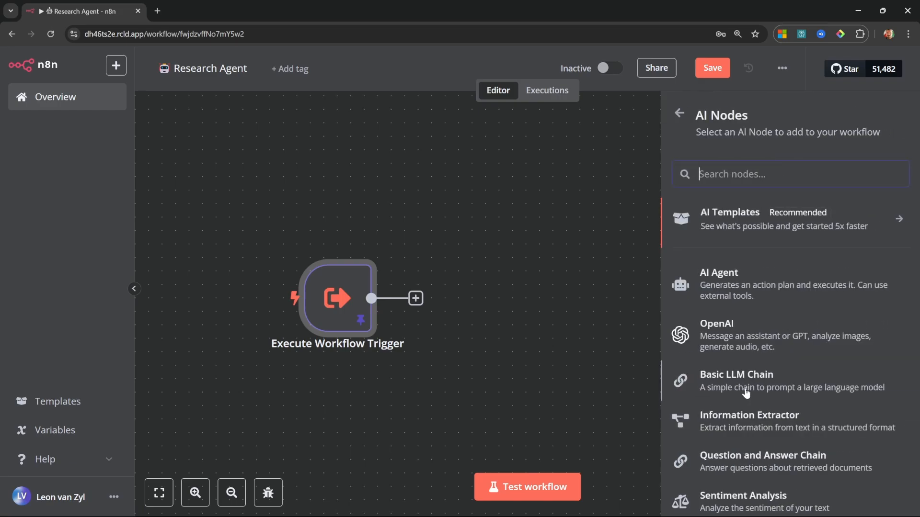
click(735, 283)
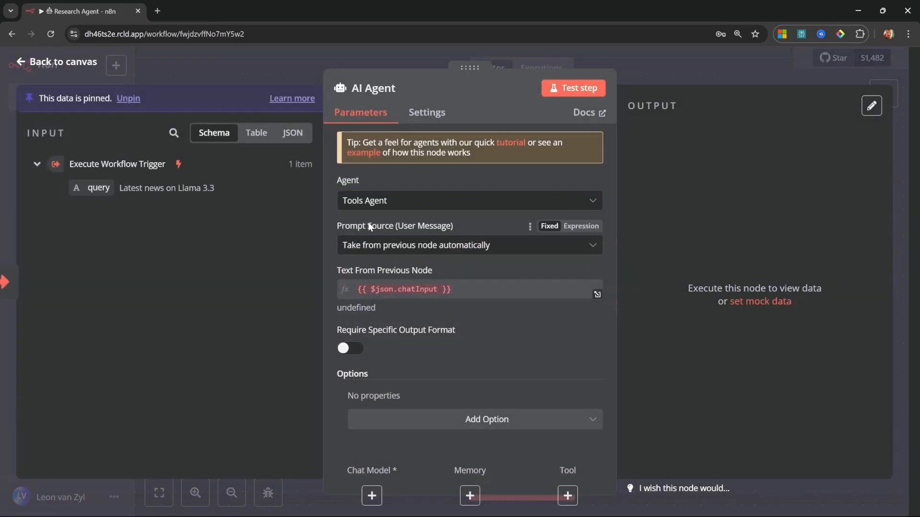
Set the agent's prompt source to Define below and map the trigger's query field into its text as {{ $json.query }}.
click(378, 245)
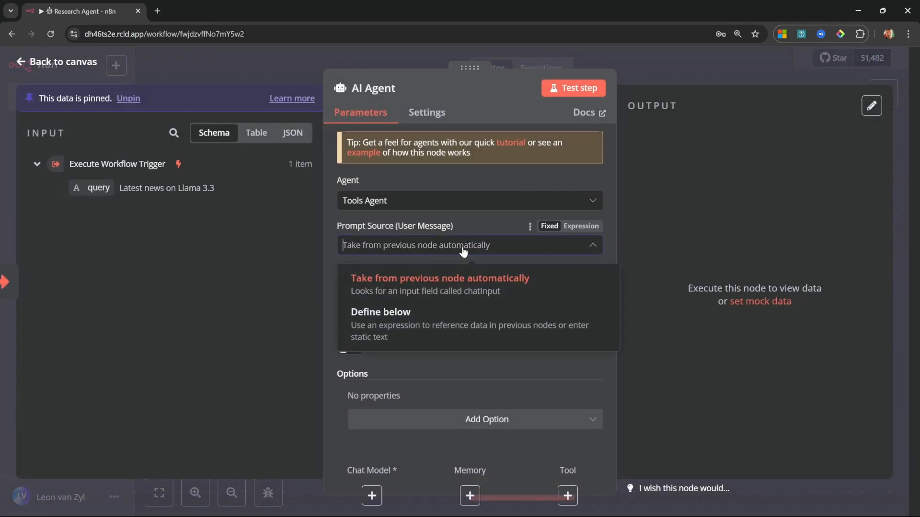
click(415, 325)
drag(98, 188, 342, 295)
Add an expression-based system message with a "# Role" heading and "Your role is to research the provided topic using the provided tools.", then return to the canvas.
click(495, 429)
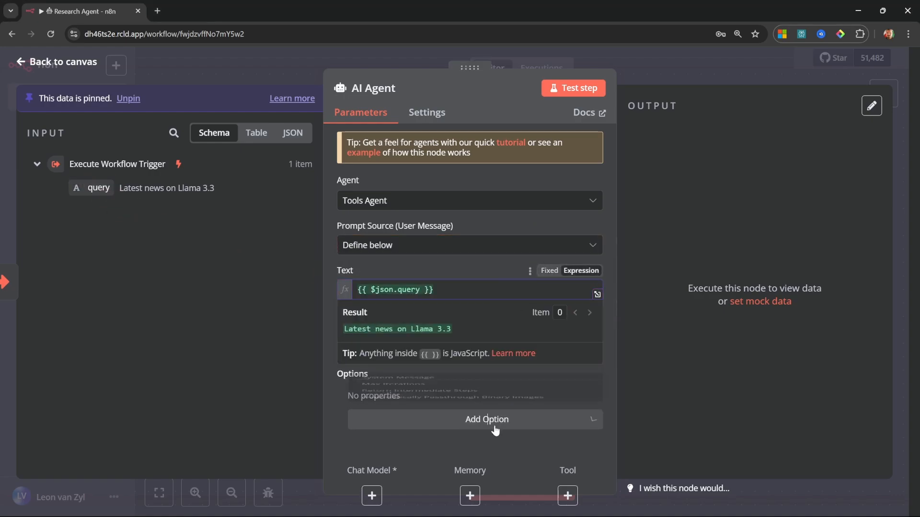
click(410, 323)
scroll(545, 361, down, 2)
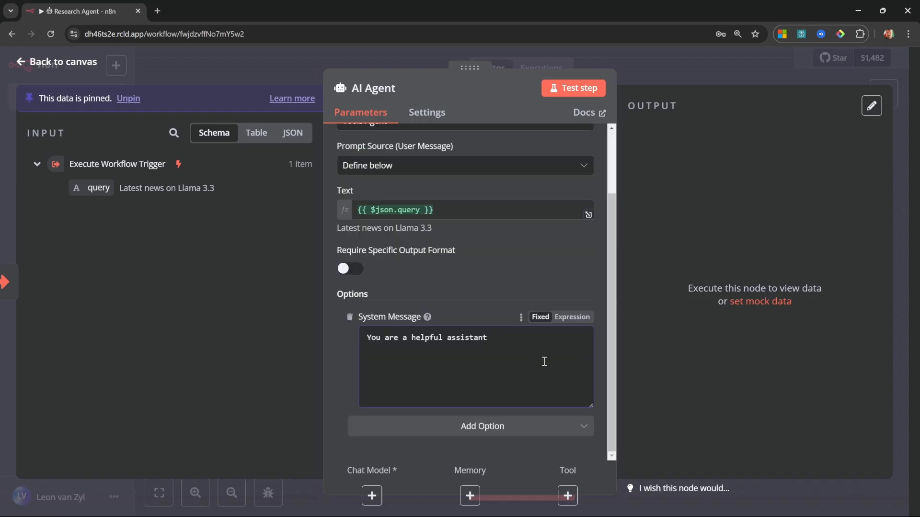
click(570, 318)
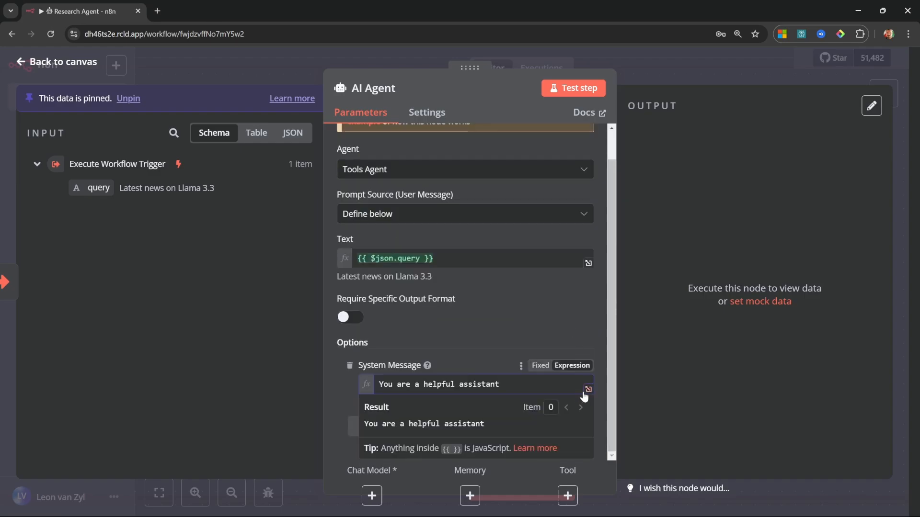
click(585, 390)
key(ctrl+a)
text(# Role Your role is to research the provided topic using the provided tools.)
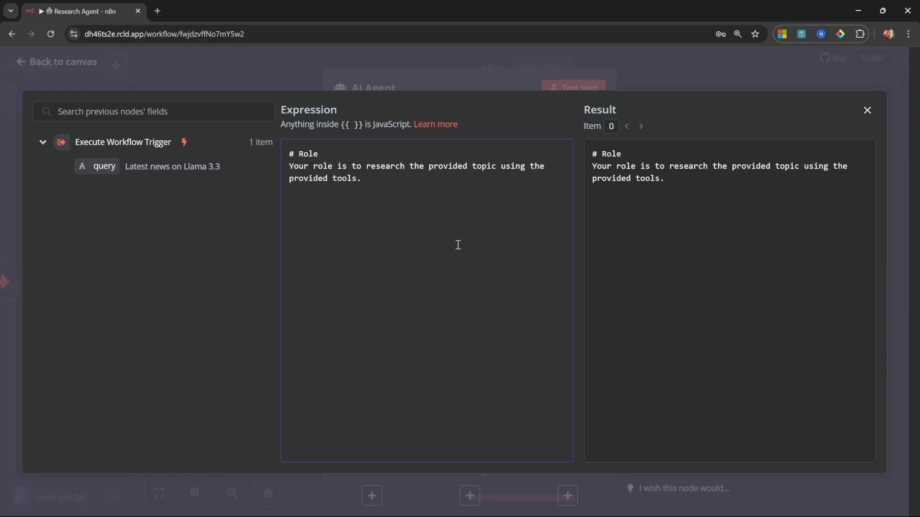
click(198, 56)
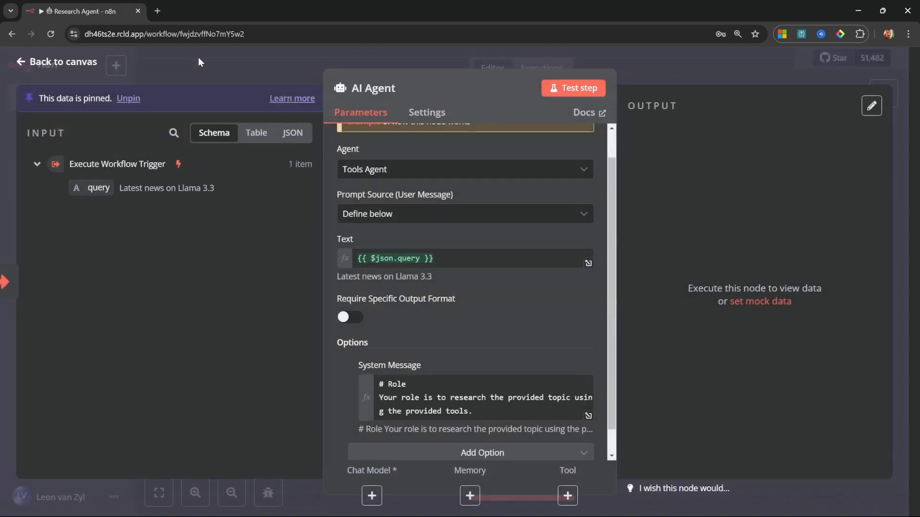
click(47, 61)
Attach an OpenAI Chat Model to the AI Agent, keeping its default settings, and return to the canvas.
click(495, 377)
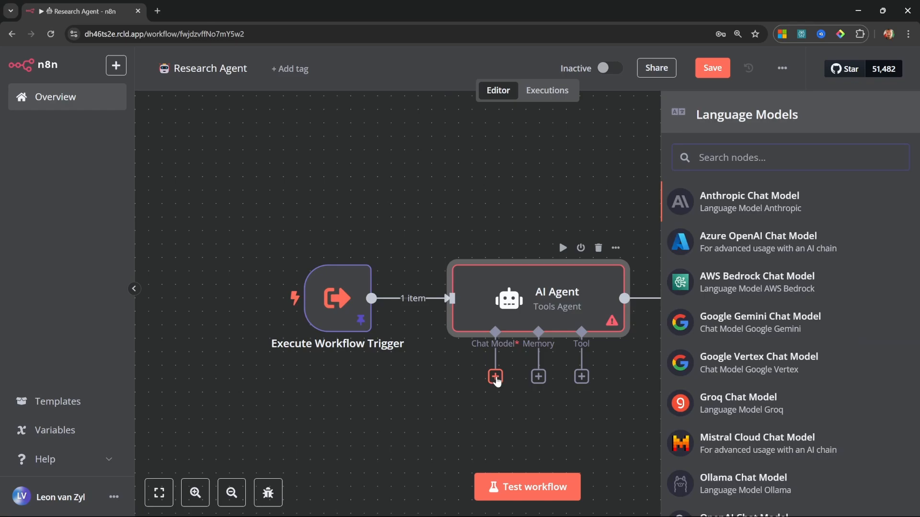
scroll(821, 339, down, 2)
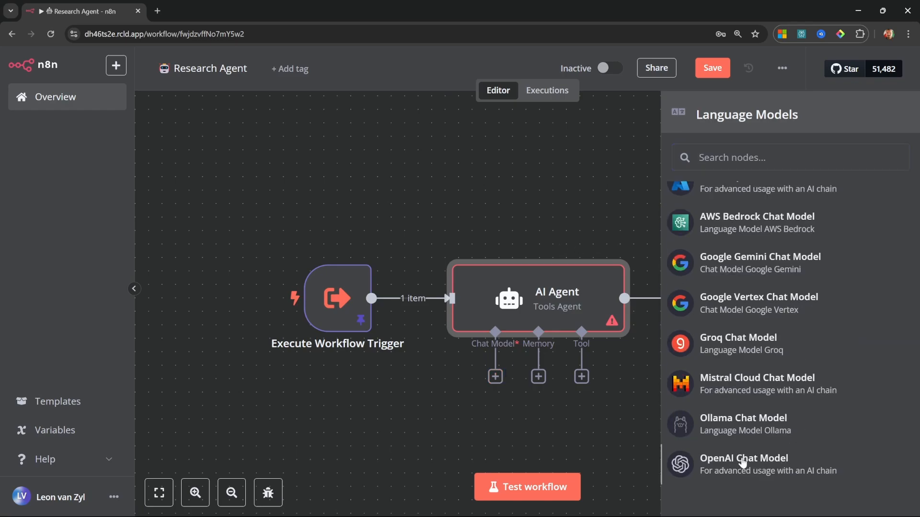
click(756, 465)
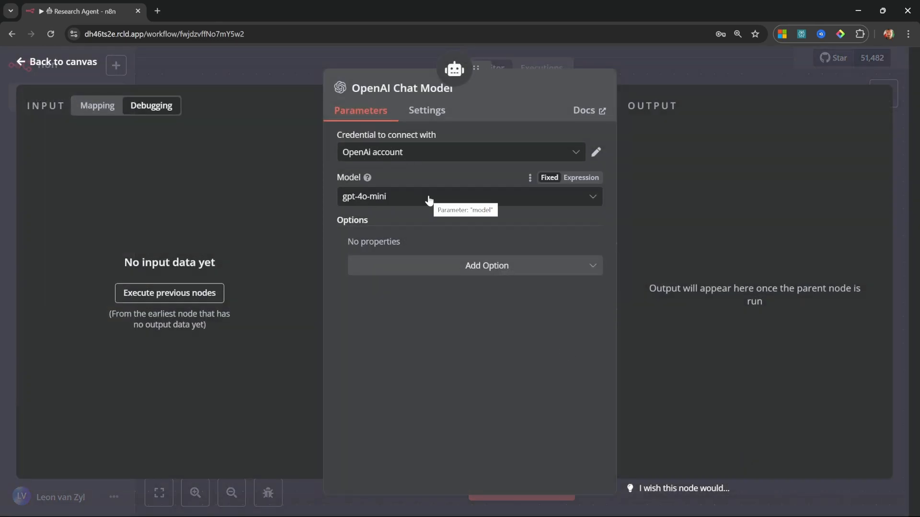
key(Escape)
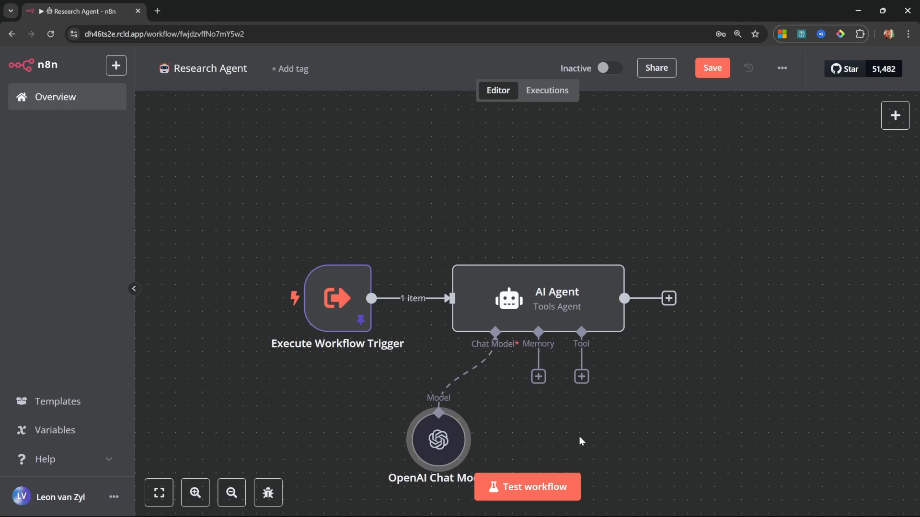
drag(581, 435, 583, 429)
drag(643, 425, 624, 358)
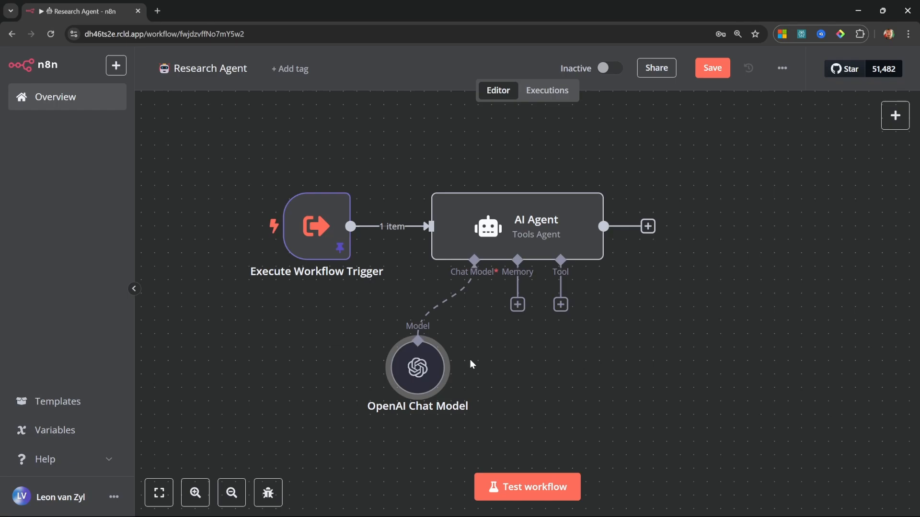
Attach a Wikipedia tool to the AI Agent with its default settings and return to the canvas.
click(561, 305)
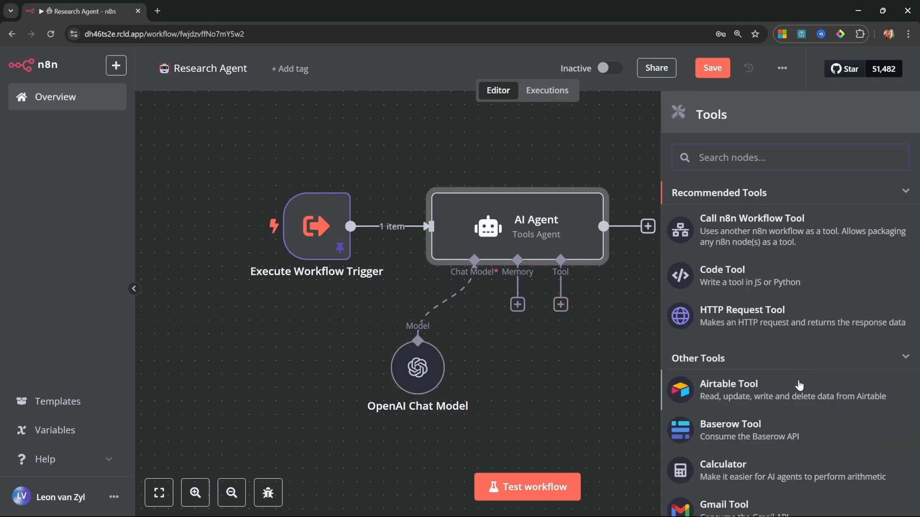
scroll(799, 385, down, 10)
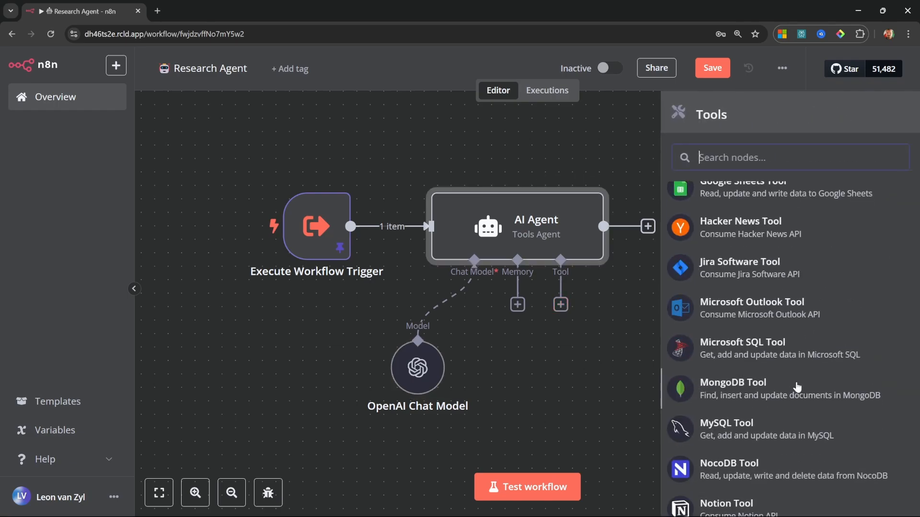
scroll(797, 387, up, 2)
scroll(795, 385, down, 10)
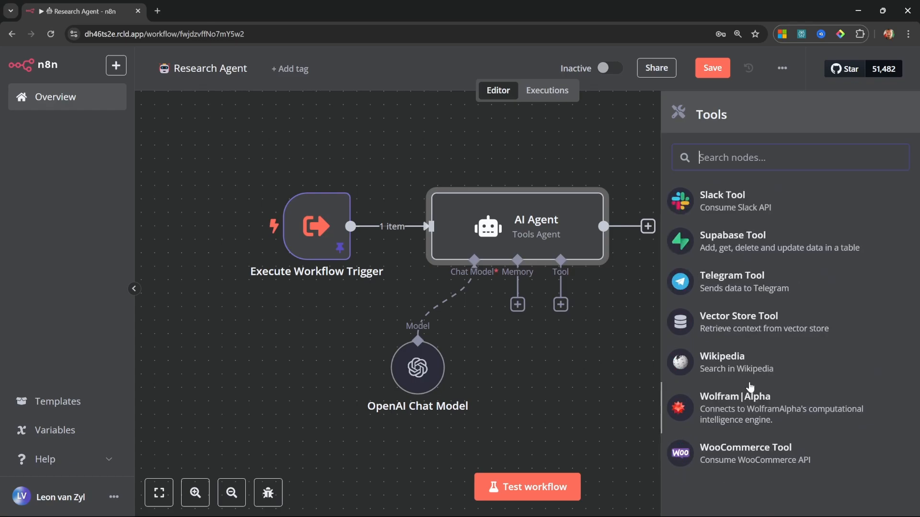
click(726, 363)
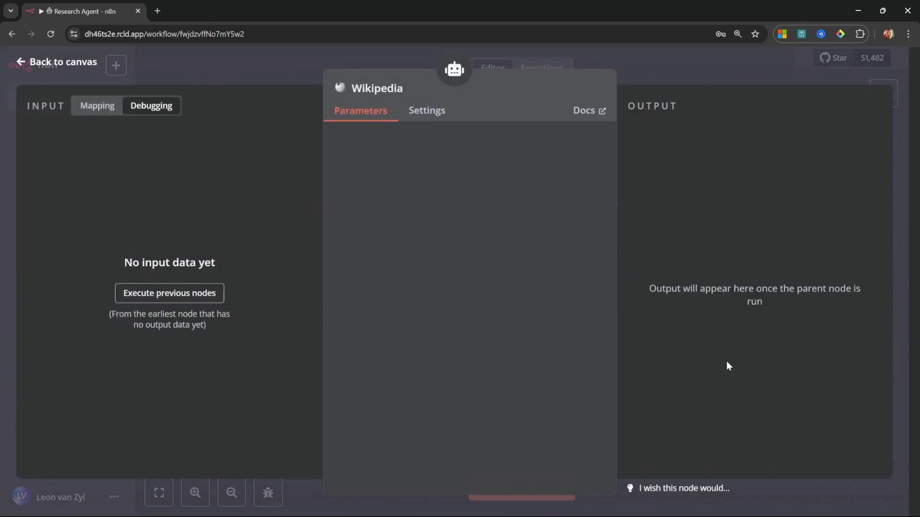
click(19, 63)
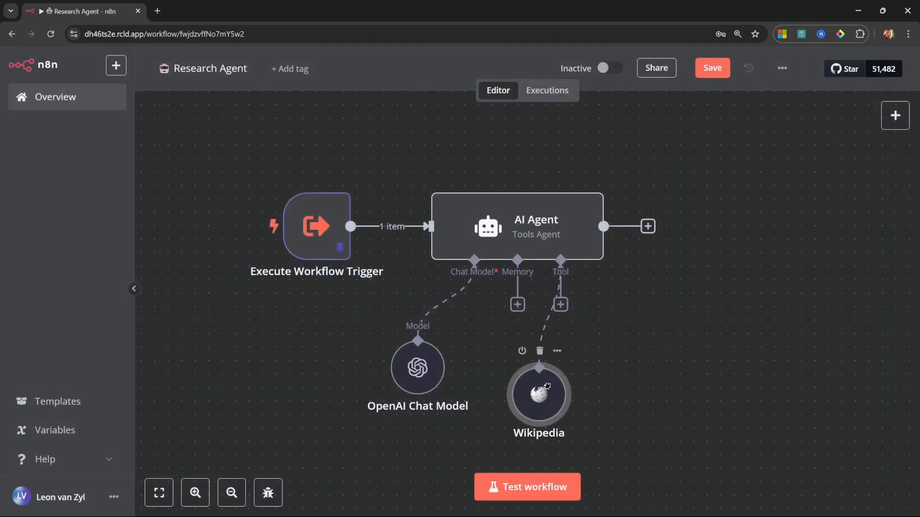
Attach a Hacker News Tool to the AI Agent as another tool.
click(561, 305)
scroll(776, 358, down, 1)
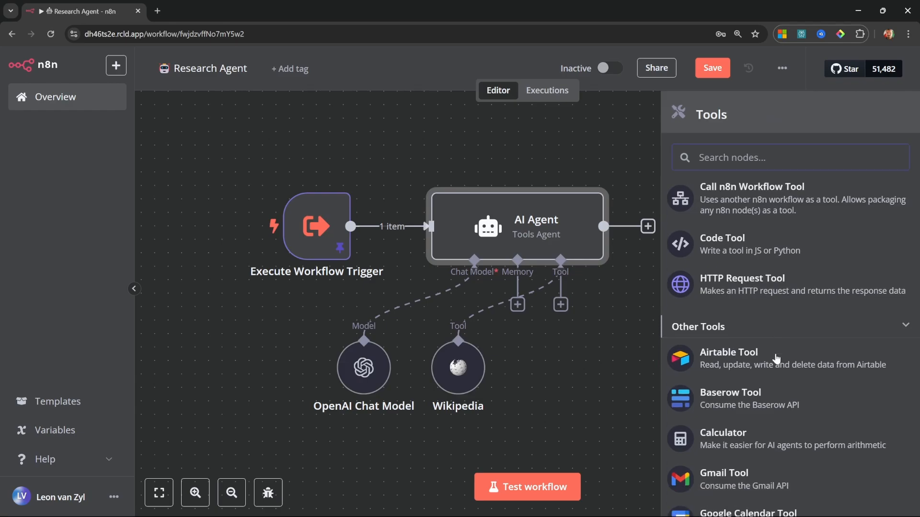
scroll(776, 358, down, 8)
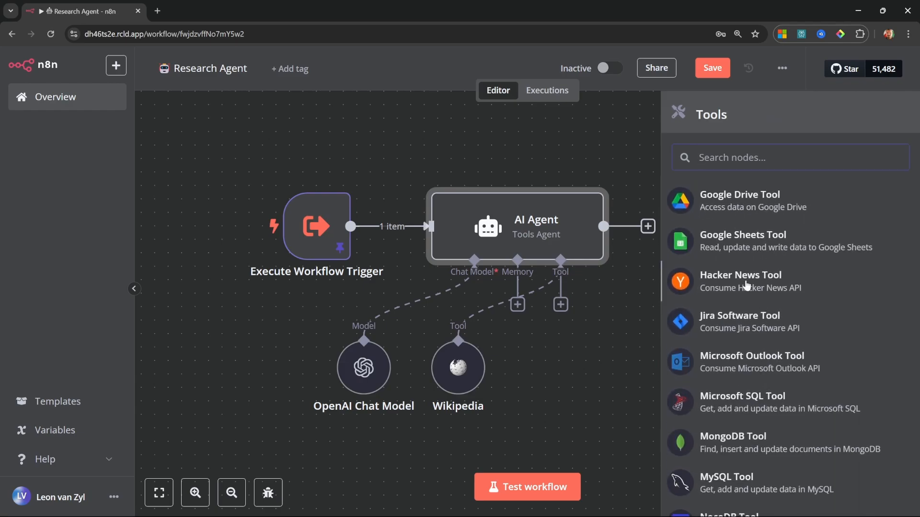
click(747, 286)
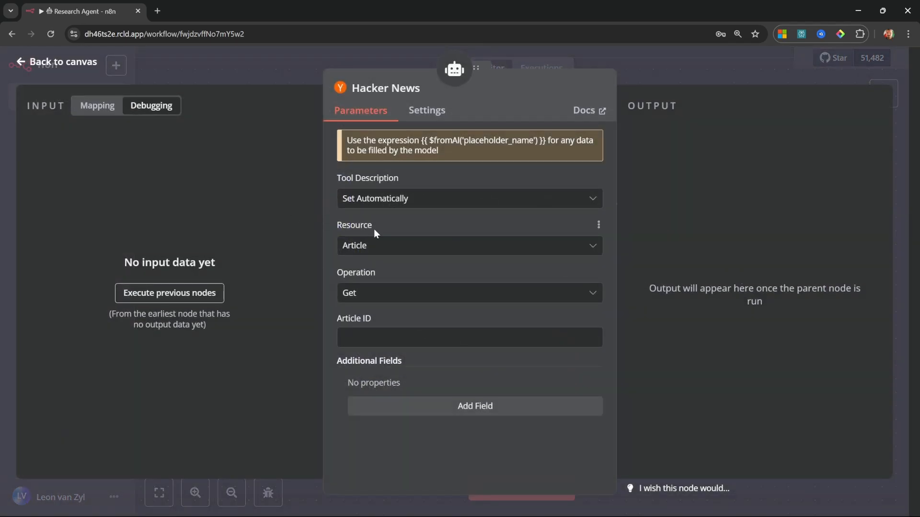
Set the Hacker News resource to All with the Get Many operation and limit the results to 5.
click(412, 248)
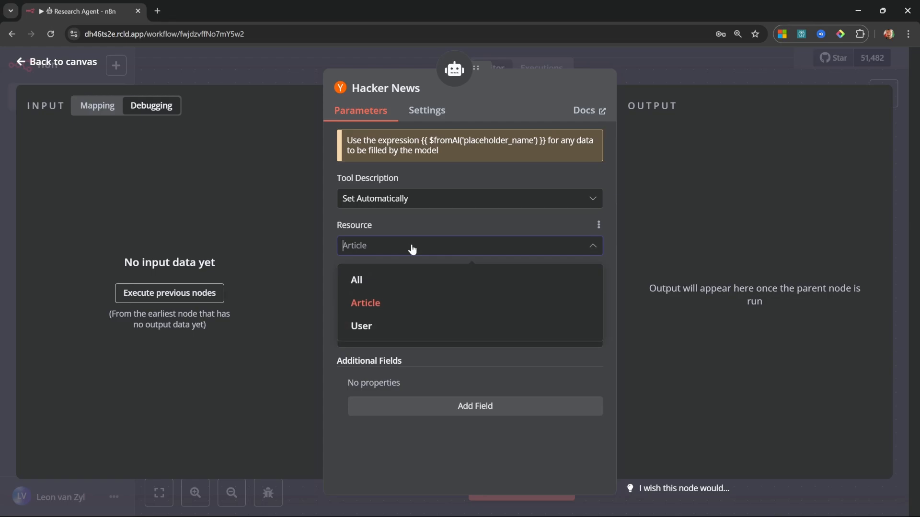
click(382, 280)
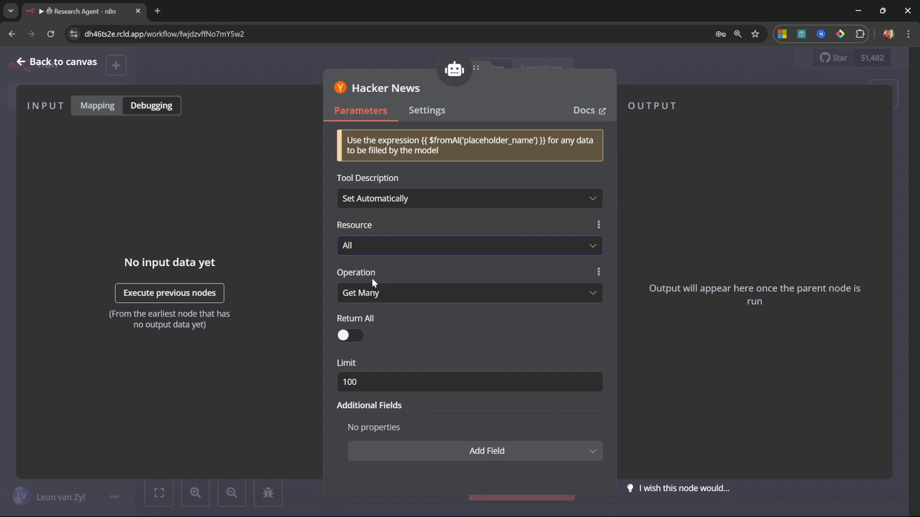
click(387, 291)
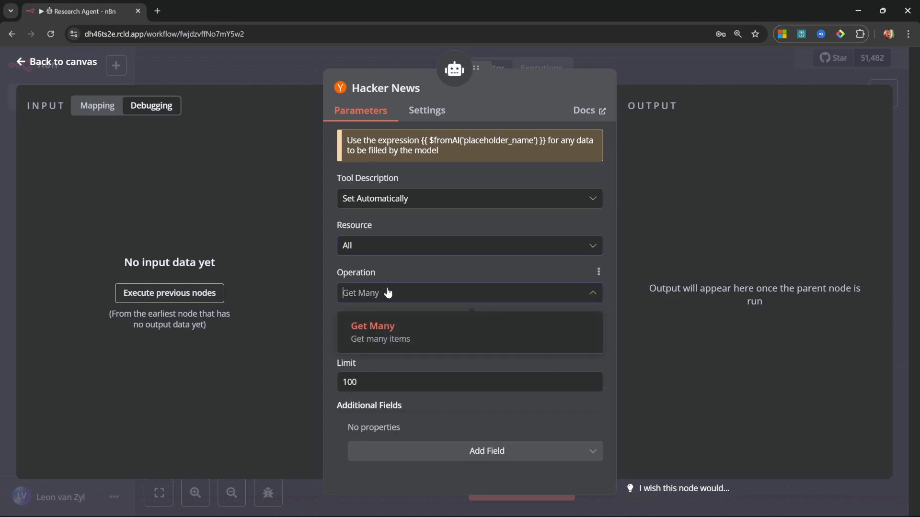
drag(360, 383, 330, 381)
key(BackSpace)
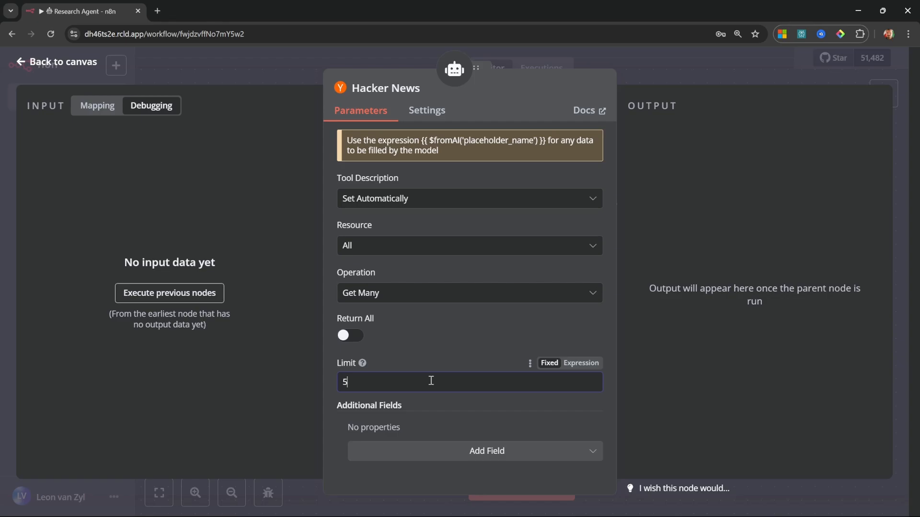
Add the Keyword field to the Hacker News tool and display the trigger's query in the input data for mapping.
click(472, 455)
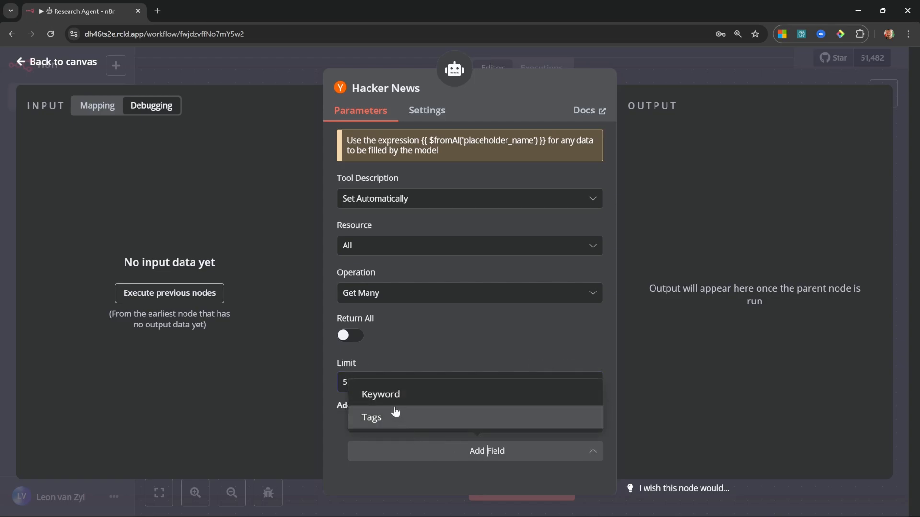
click(382, 399)
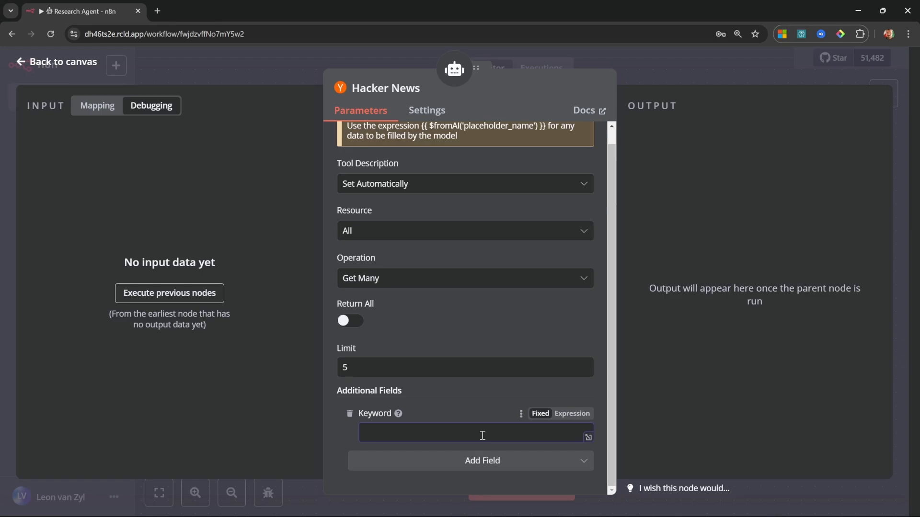
click(95, 110)
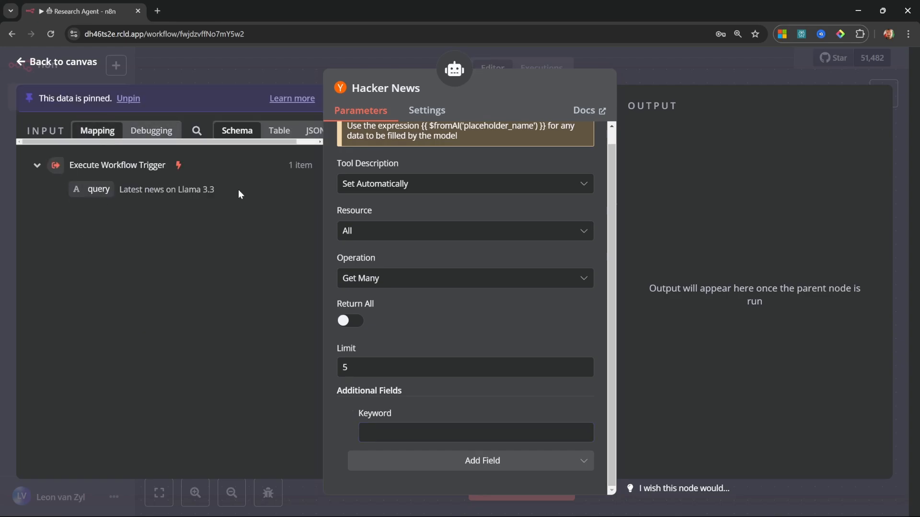
drag(235, 190, 118, 191)
click(161, 214)
drag(119, 190, 251, 199)
click(248, 197)
Switch the Keyword field to an expression and enter {{ $fromAI("keywords") }}.
click(444, 428)
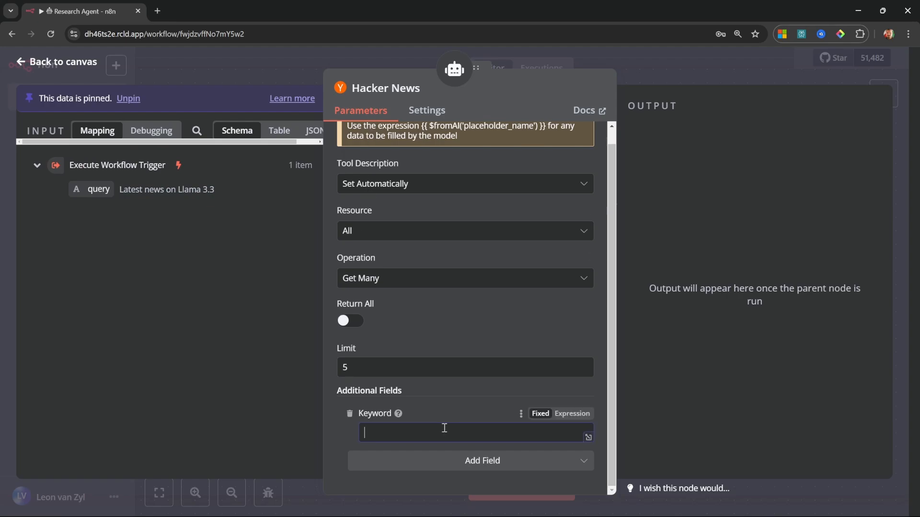
click(572, 415)
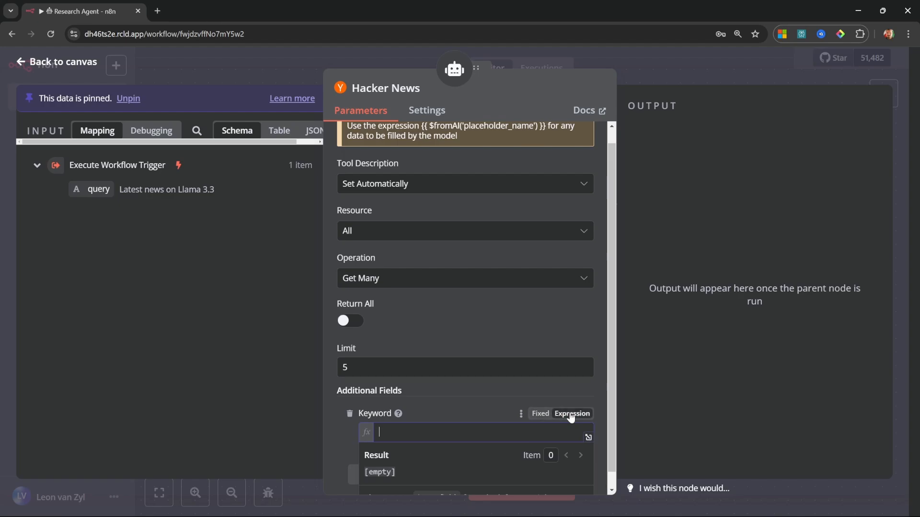
text({{)
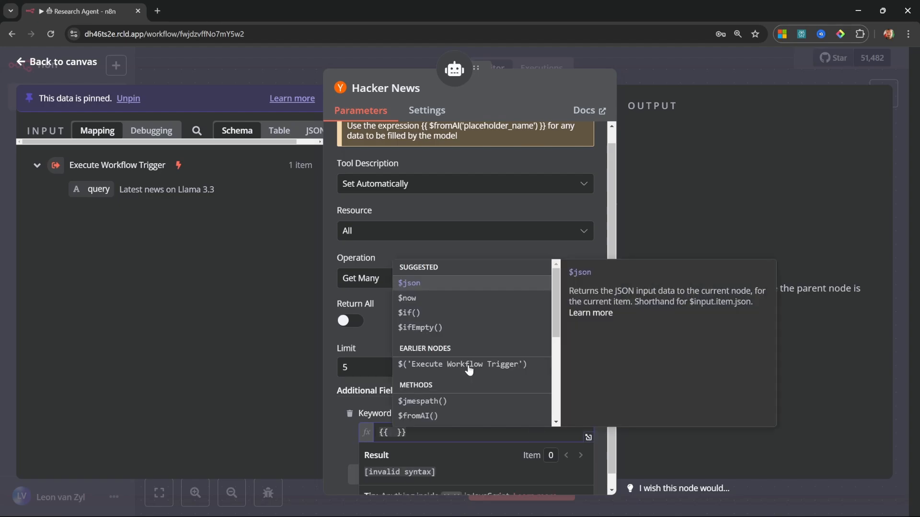
scroll(469, 369, down, 1)
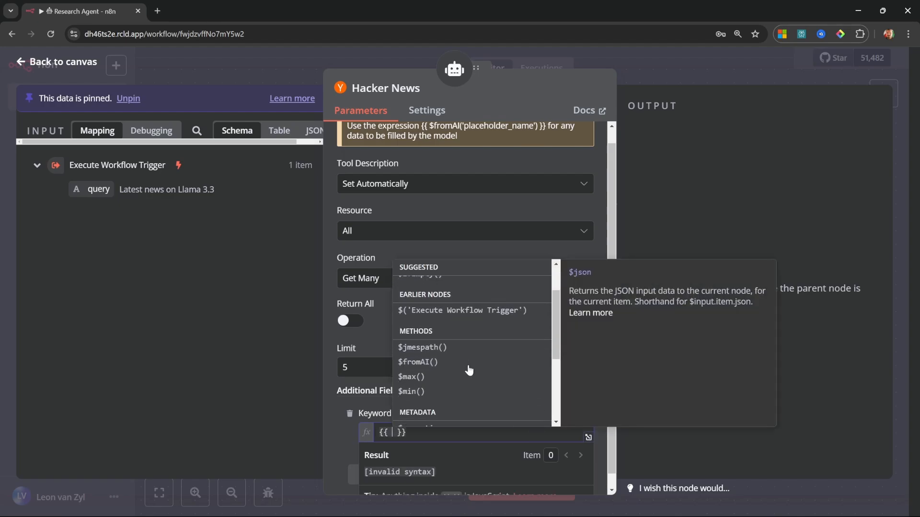
click(414, 363)
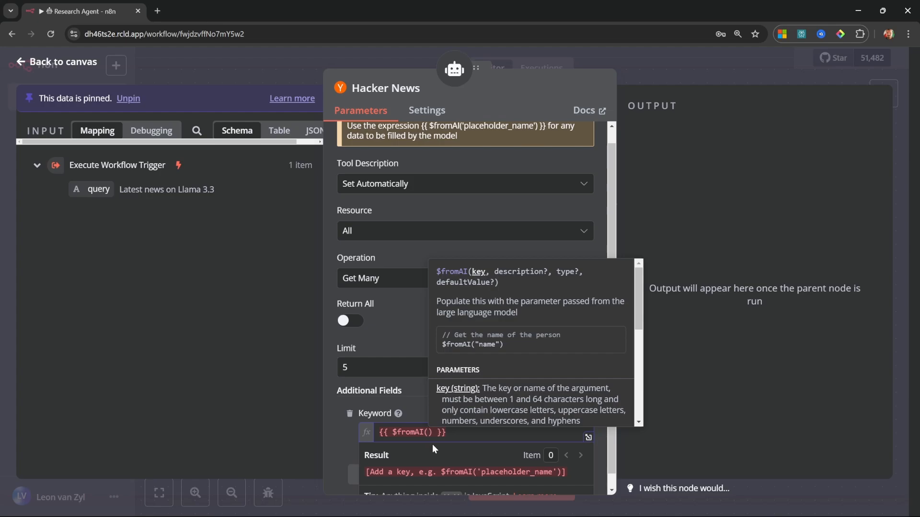
text("")
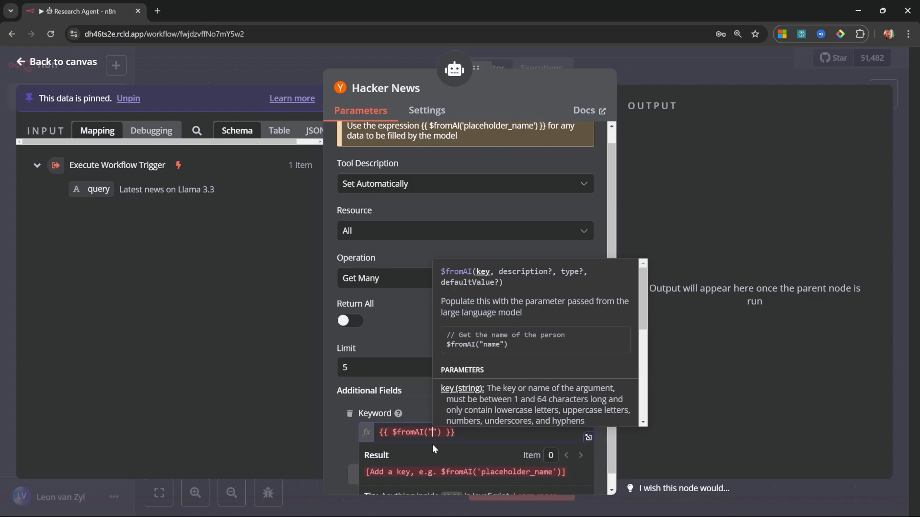
text(keywords)
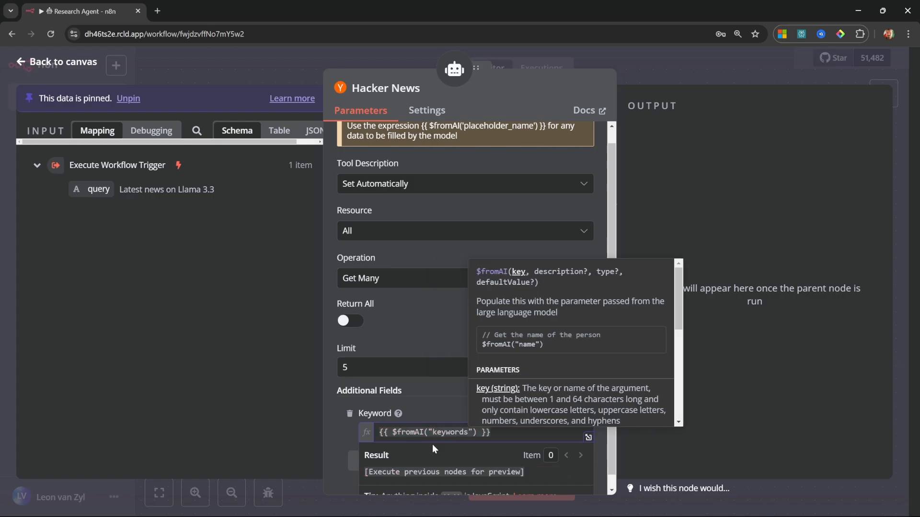
Add "Keywords that can be used to perform a query on hacker news" as the $fromAI description argument, then return to the canvas.
click(482, 433)
key(ctrl+Left)
key(ctrl+Left)
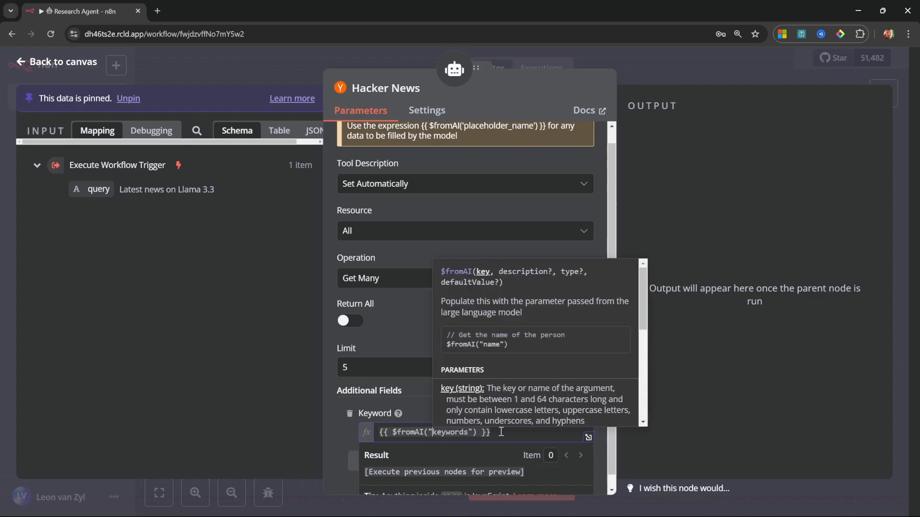
key(shift+Right)
key(shift+Right)
key(shift+Right)
key(shift+Right)
key(shift+Right)
key(shift+Right)
key(Right)
key(Right)
key(Right)
key(Right)
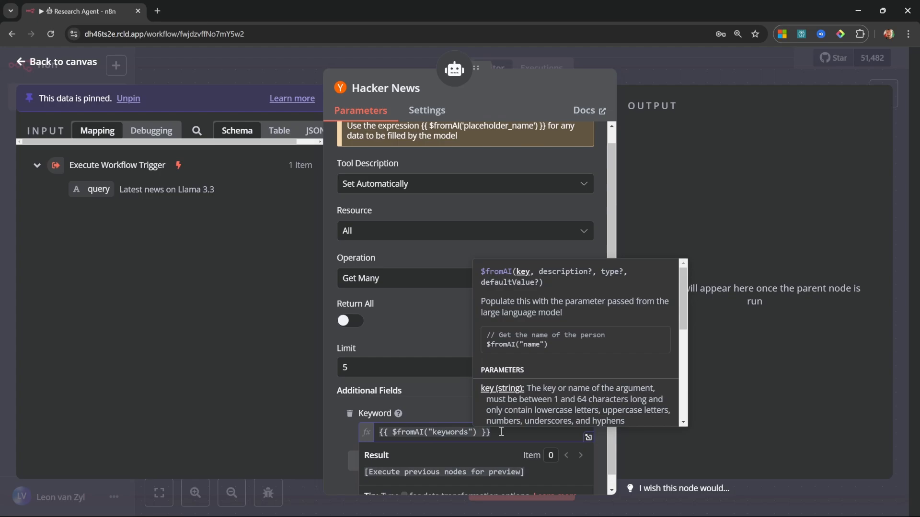
text(, ")
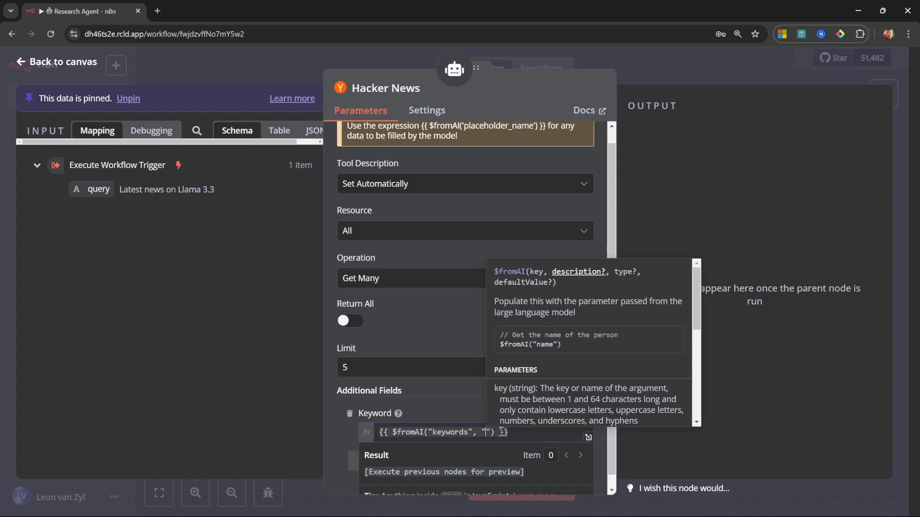
text(Keywords that can be)
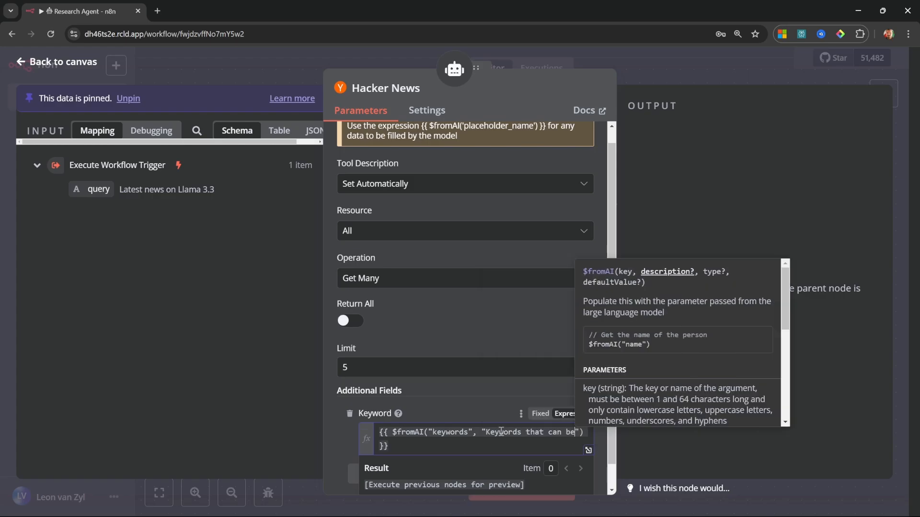
text( used to perform a query on hacker news)
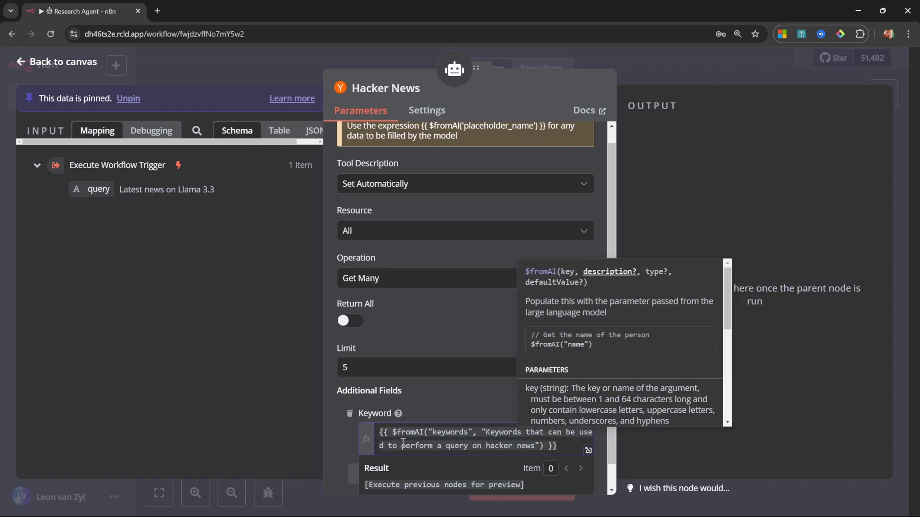
drag(455, 445, 540, 445)
click(46, 62)
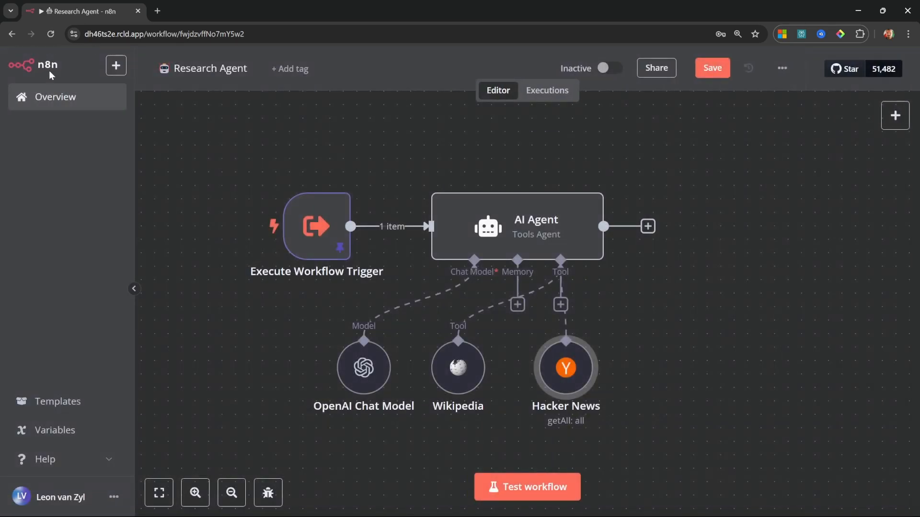
Attach a SerpApi (Google Search) tool to the AI Agent.
click(561, 307)
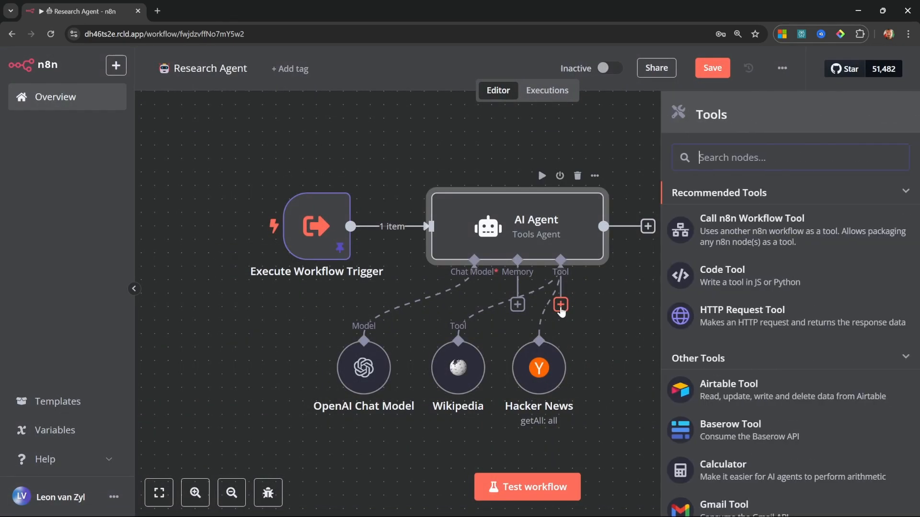
scroll(767, 350, down, 10)
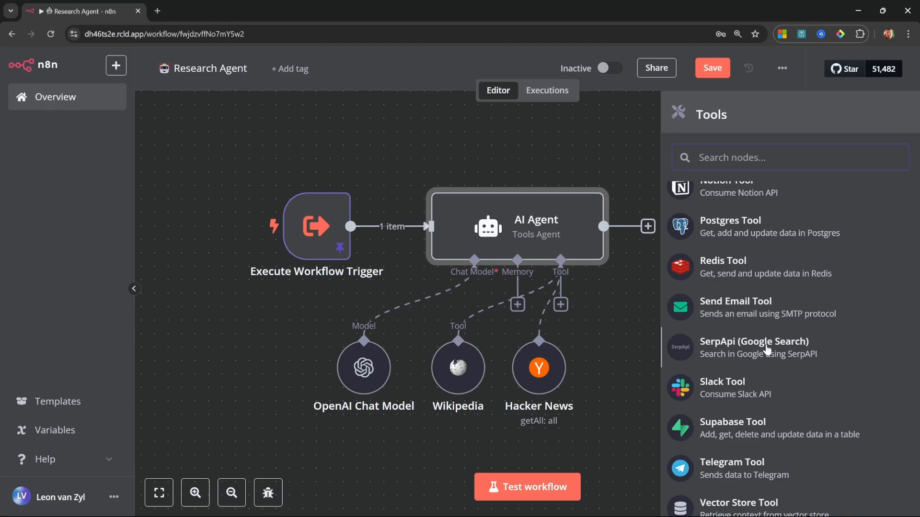
click(756, 349)
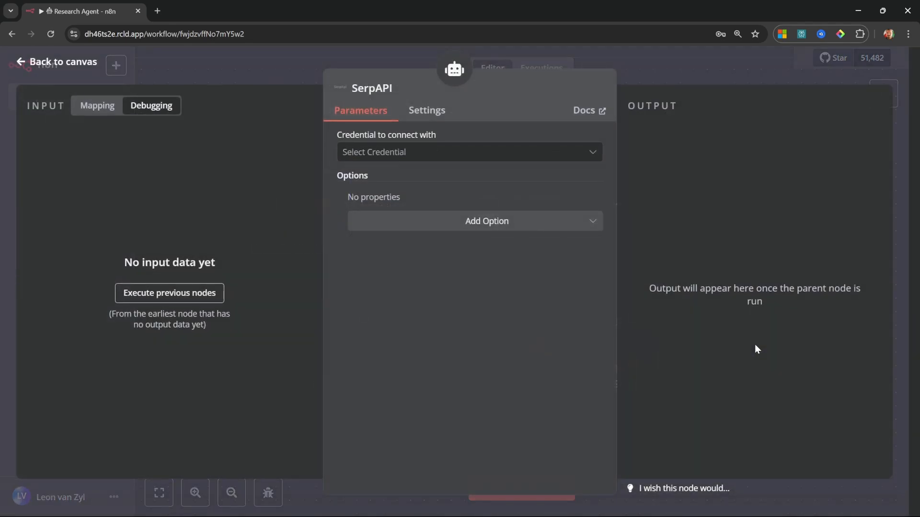
Create a new SerpAPI credential for the tool by pasting the API key, and save it.
click(478, 154)
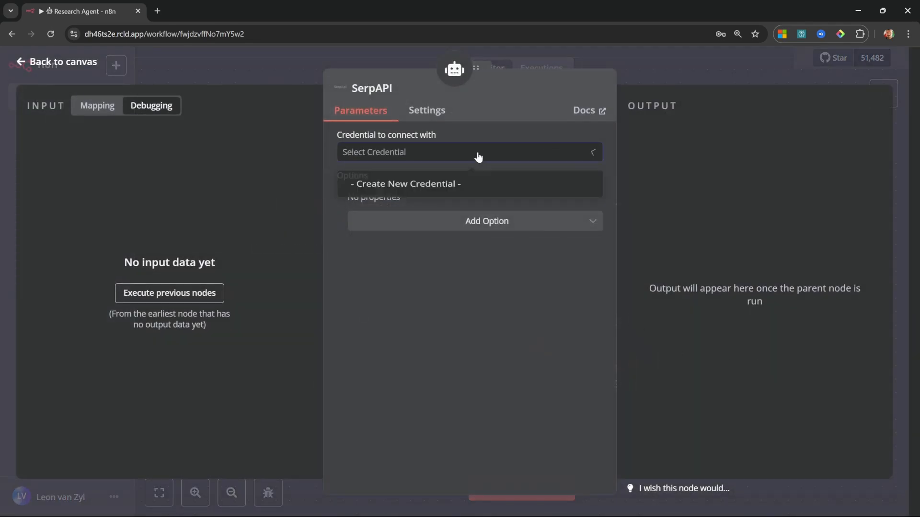
click(435, 186)
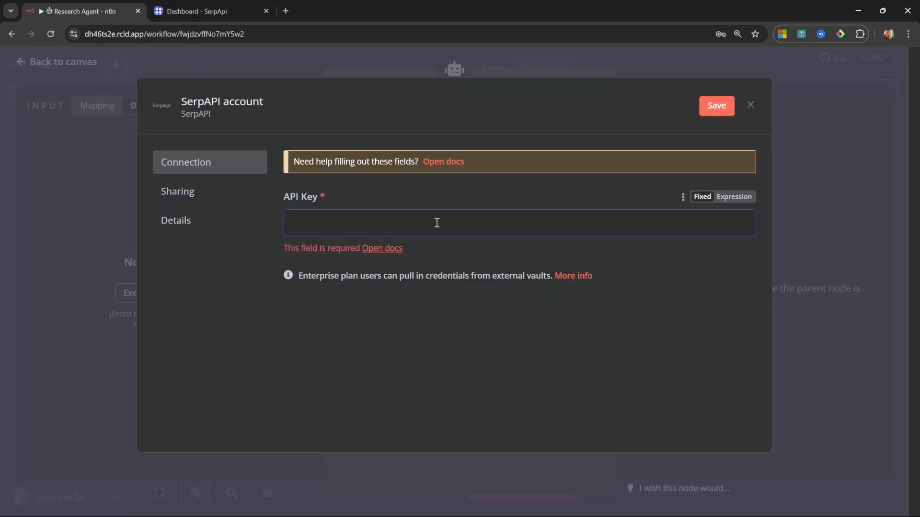
key(ctrl+v)
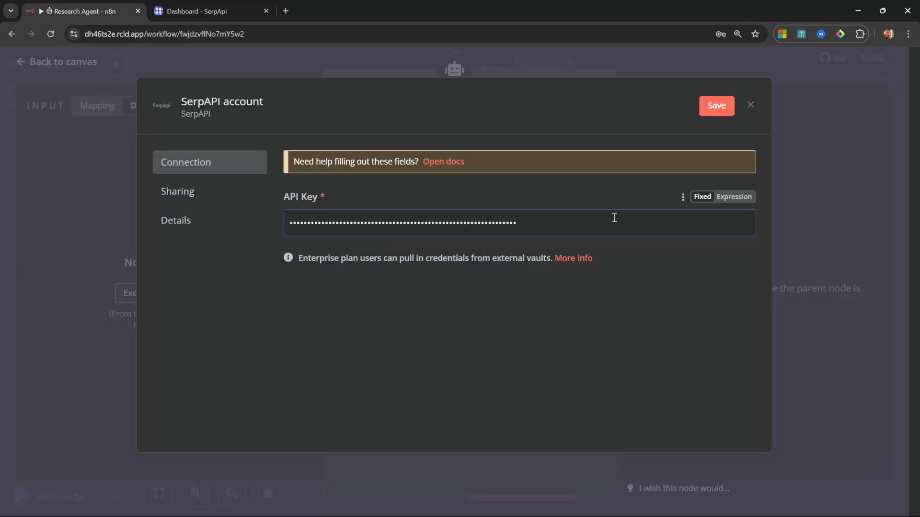
click(718, 107)
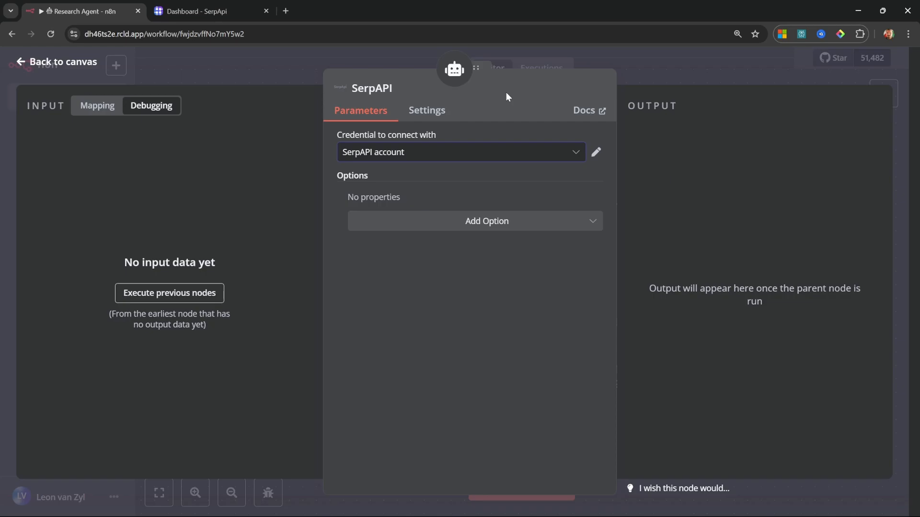
Run a test of the Research Agent workflow and review the AI Agent's output for the Llama 3.3 query.
key(Escape)
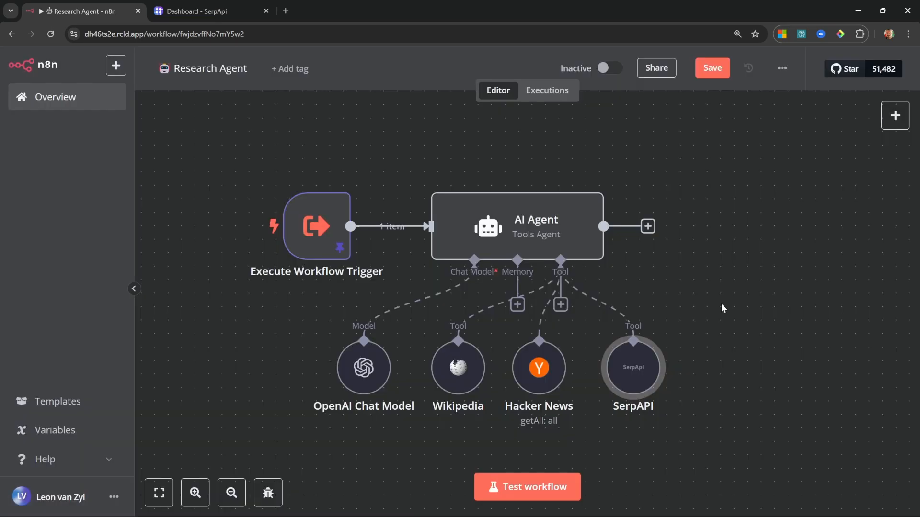
click(535, 488)
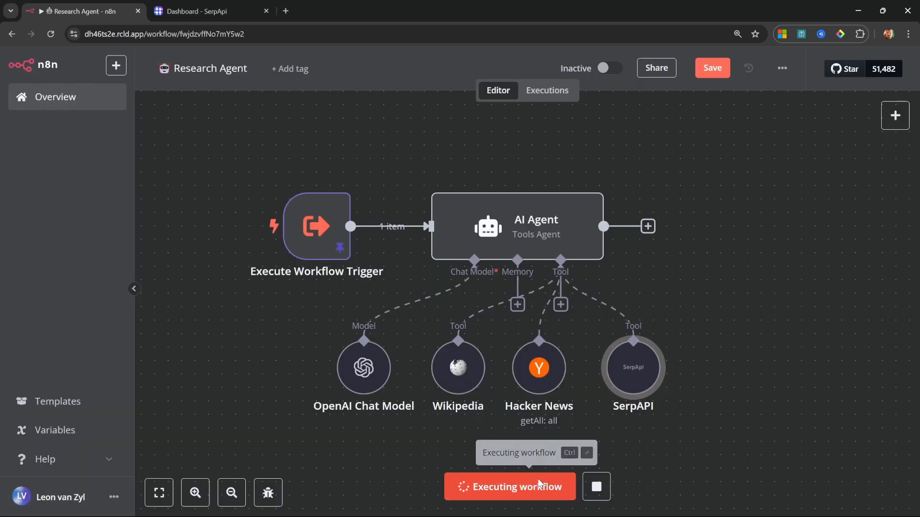
double_click(576, 215)
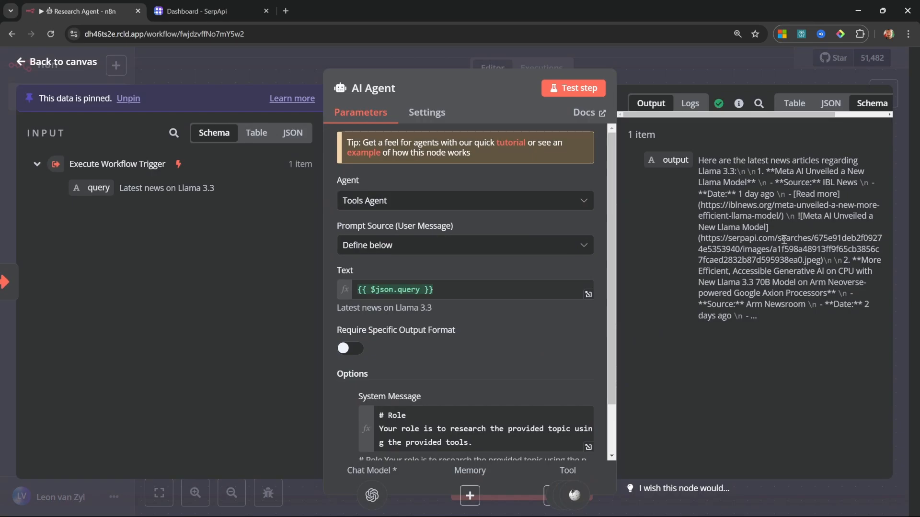
drag(696, 156, 828, 320)
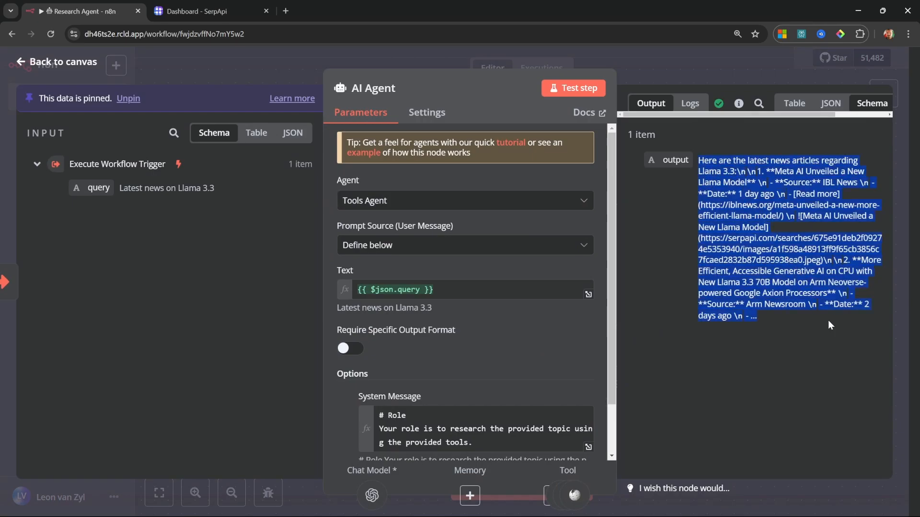
key(Escape)
Save the Research Agent workflow and open the Max: Personal Assistant workflow.
click(712, 72)
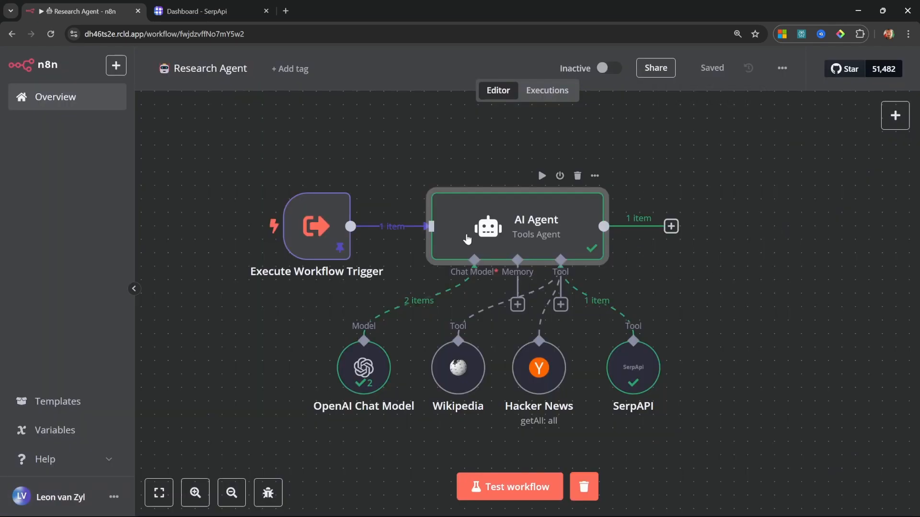
click(56, 98)
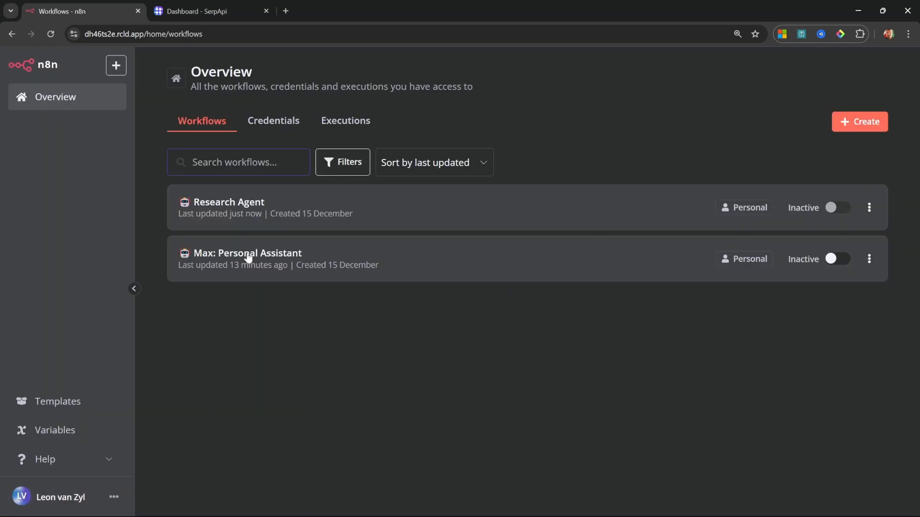
click(248, 257)
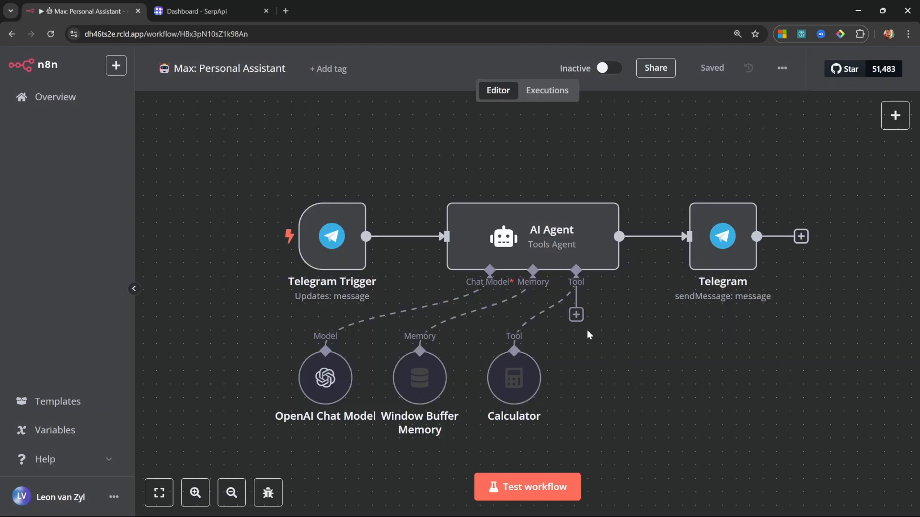
Attach a Call n8n Workflow Tool to the AI Agent, setting both its Name field and its node title to researchAgent.
click(576, 315)
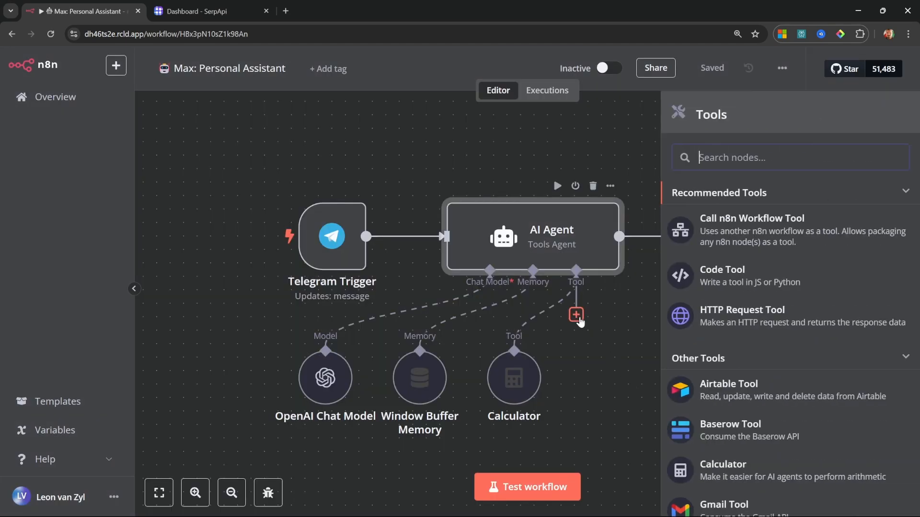
click(762, 227)
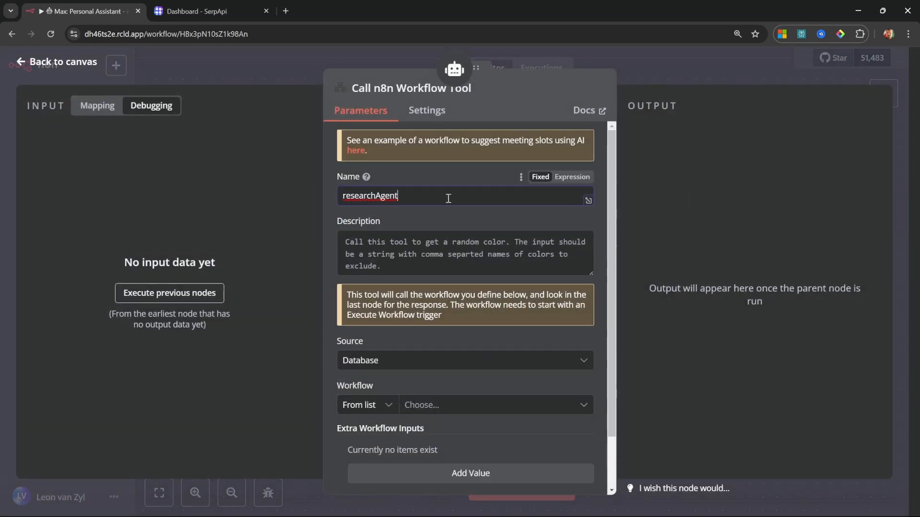
key(ctrl+a)
key(ctrl+c)
click(464, 92)
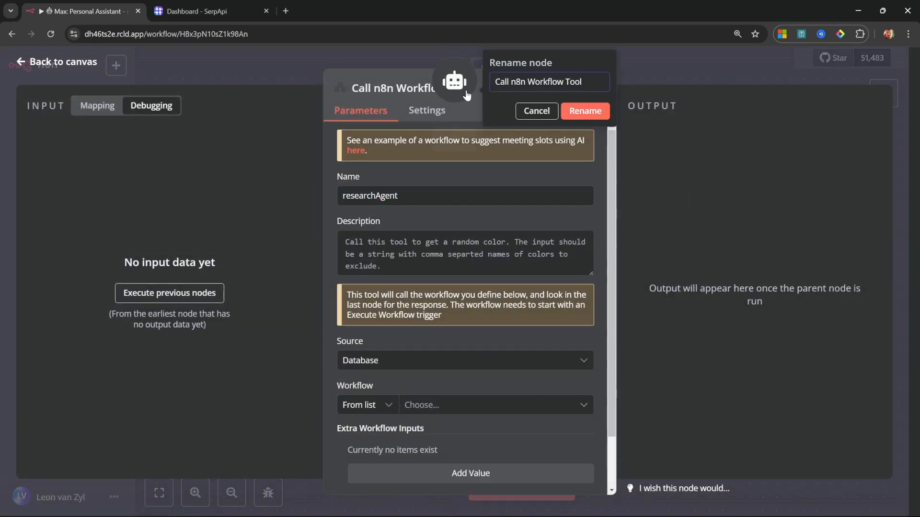
triple_click(579, 83)
key(ctrl+v)
click(578, 106)
Set the tool's description to "Use this tool in order to perform research on any given topic." and choose Research Agent as the called workflow.
click(448, 262)
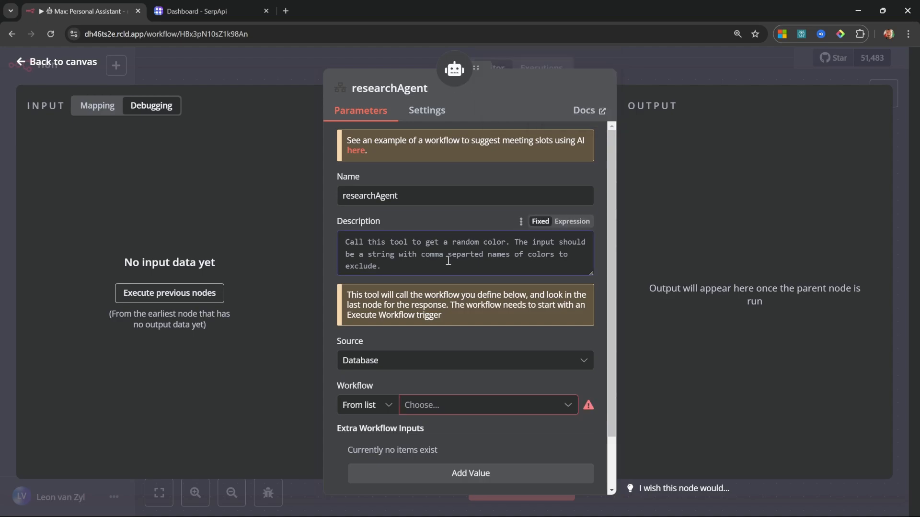
text(Use this tool in order to perform research on any given topic.)
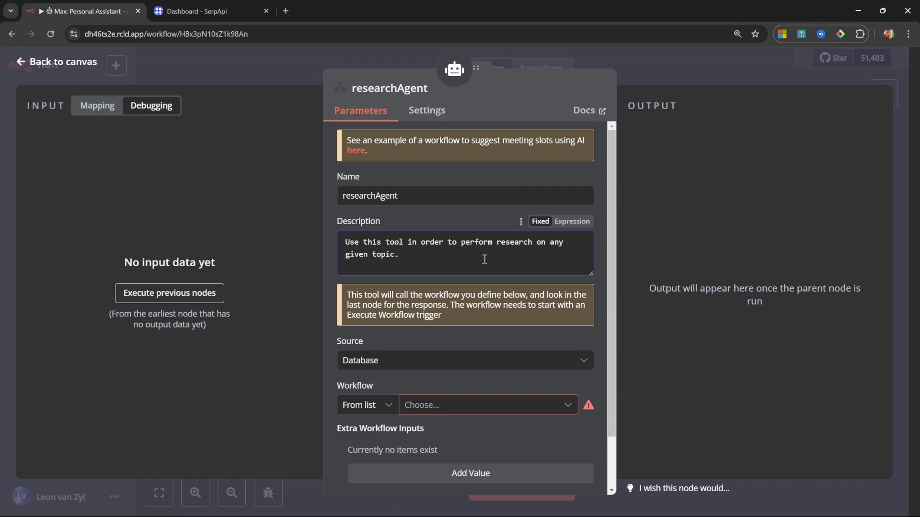
scroll(353, 280, down, 1)
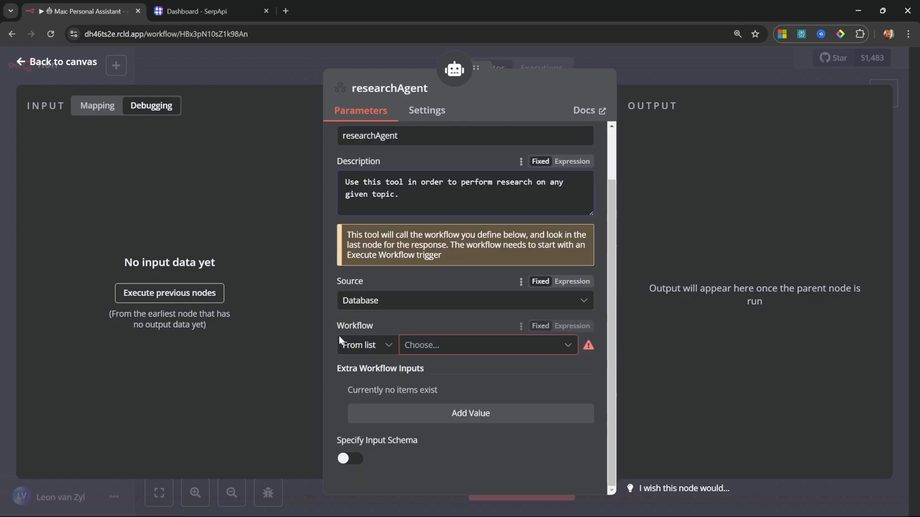
click(435, 350)
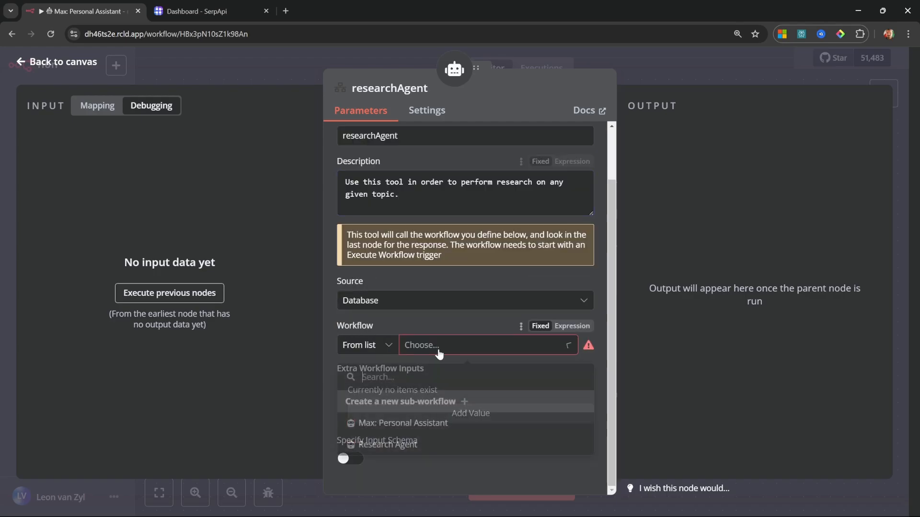
click(399, 443)
click(60, 62)
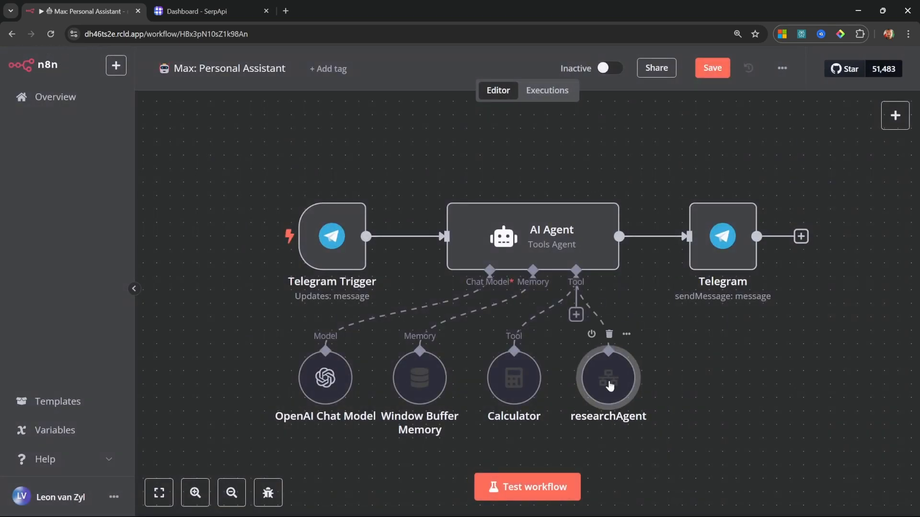
Add the heading "## researchAgent" below the Calculator section of the AI Agent's system message.
double_click(555, 235)
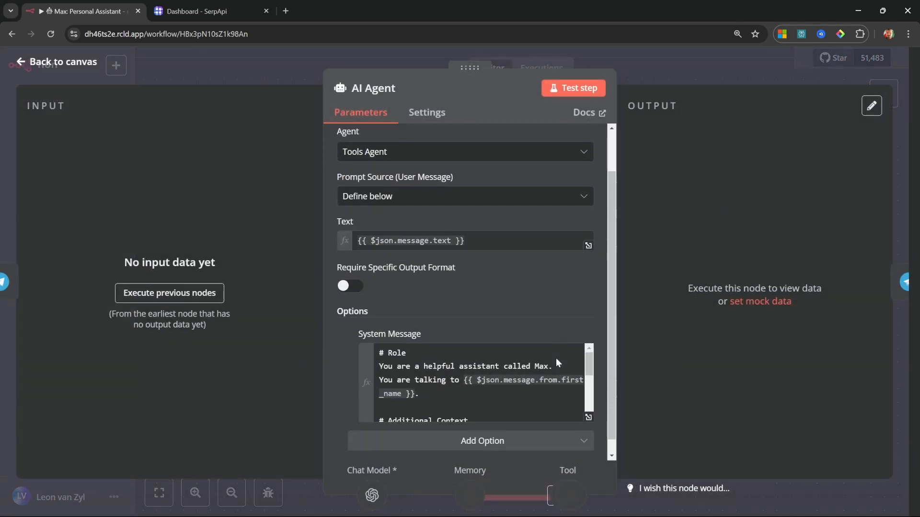
click(589, 405)
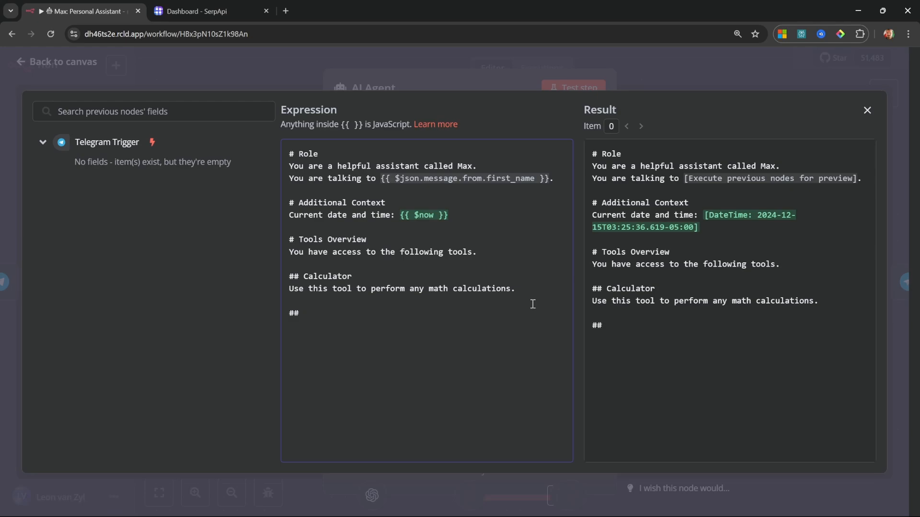
text(researchAgent)
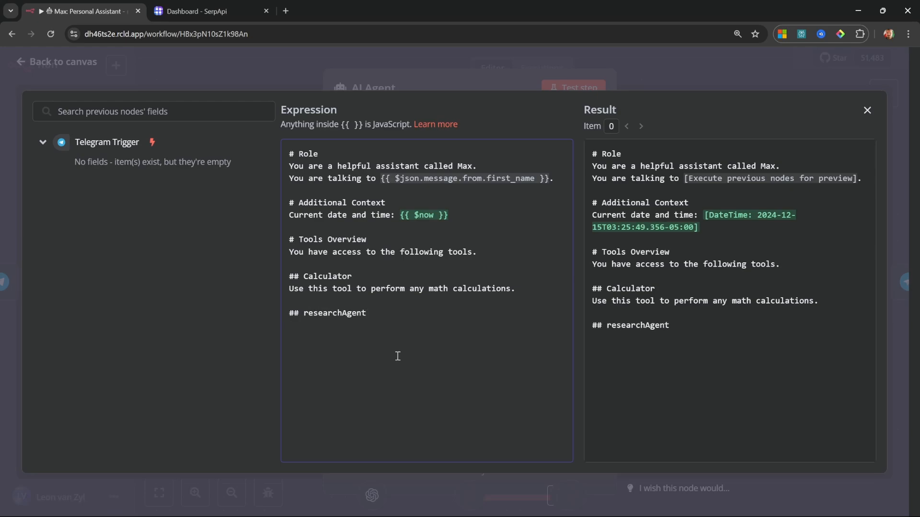
Below it, add "Use this tool to perform research on any given topic. Pass a detailed query to this tool in order to perform the best possible research.".
key(Return)
text(Use this tool to perform research on any given topic. Pass a detailed query to this tool in order to perform the best possible research.)
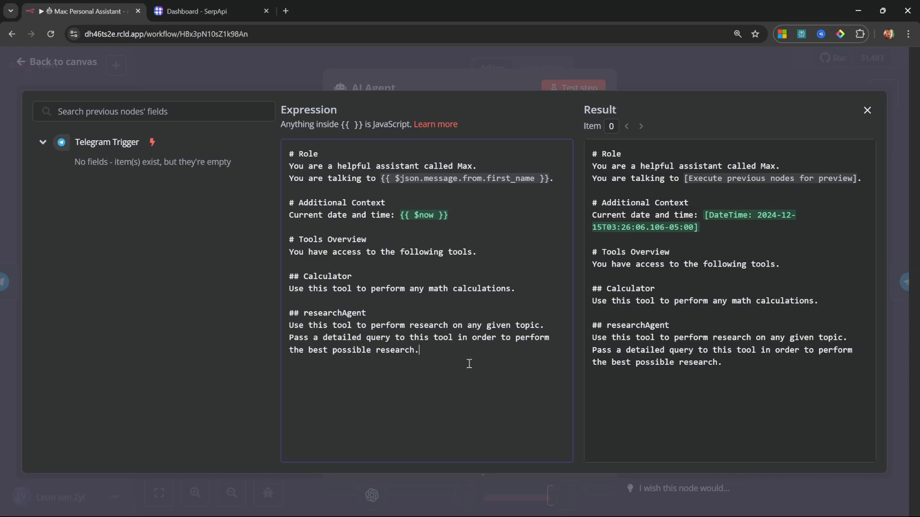
key(Escape)
Save the workflow and test it by sending "What is the latest news on Llama 3.3?" to the Max bot in Telegram.
click(707, 71)
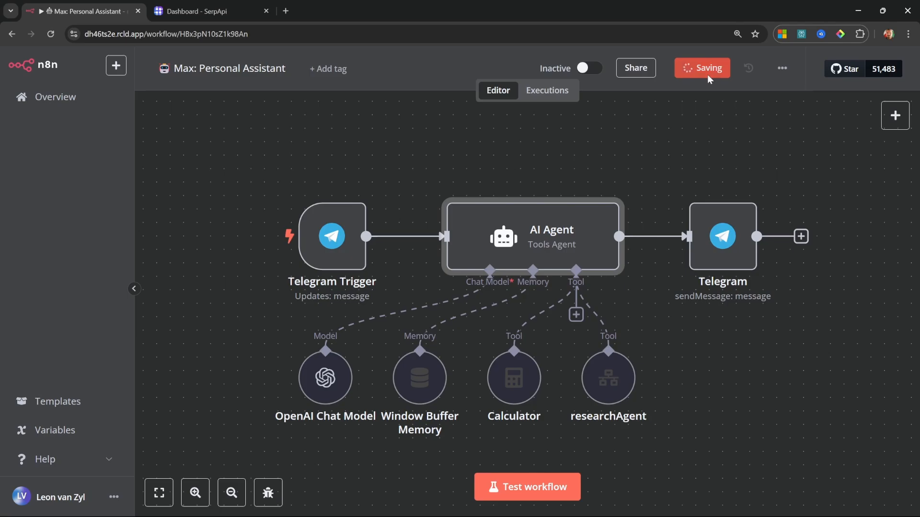
click(553, 487)
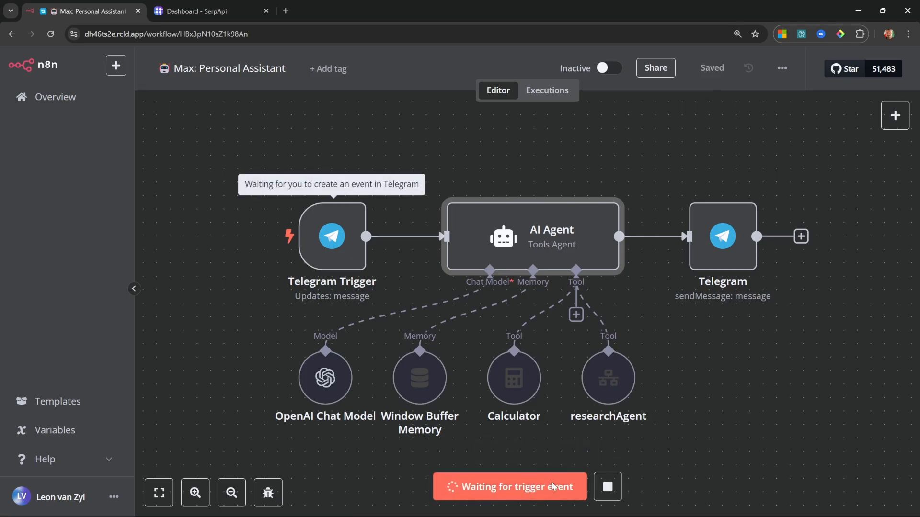
key(alt+Tab)
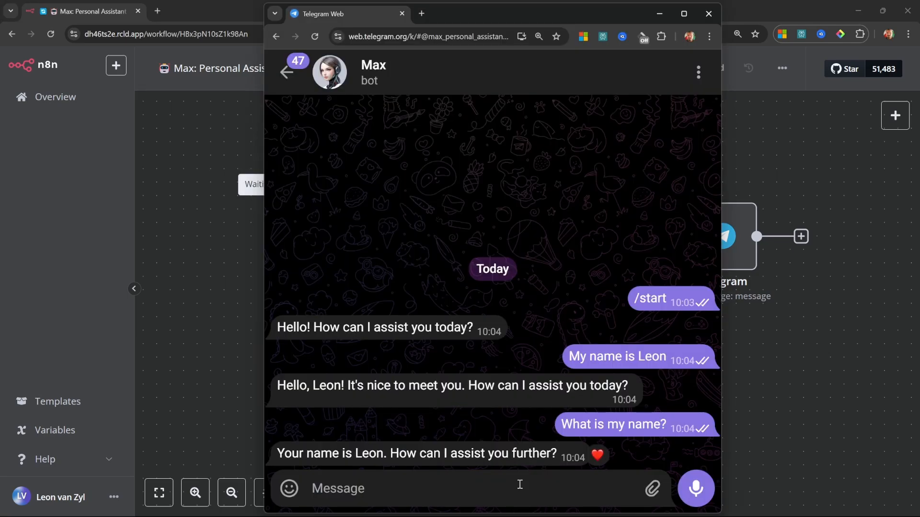
text(What is the latest news on Llama 3.3?)
key(Return)
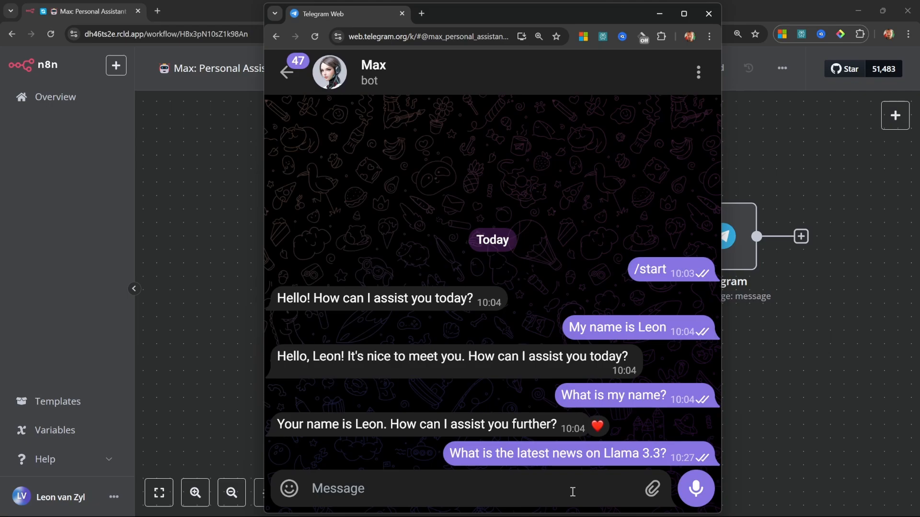
Check the test run on the n8n canvas and read the bot's full reply in Telegram, returning to n8n.
key(alt+Tab)
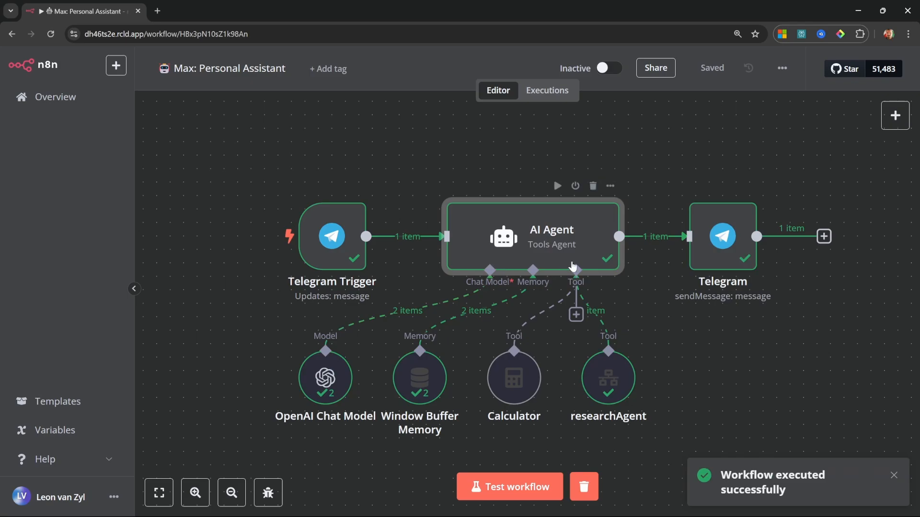
key(alt+Tab)
scroll(615, 361, up, 3)
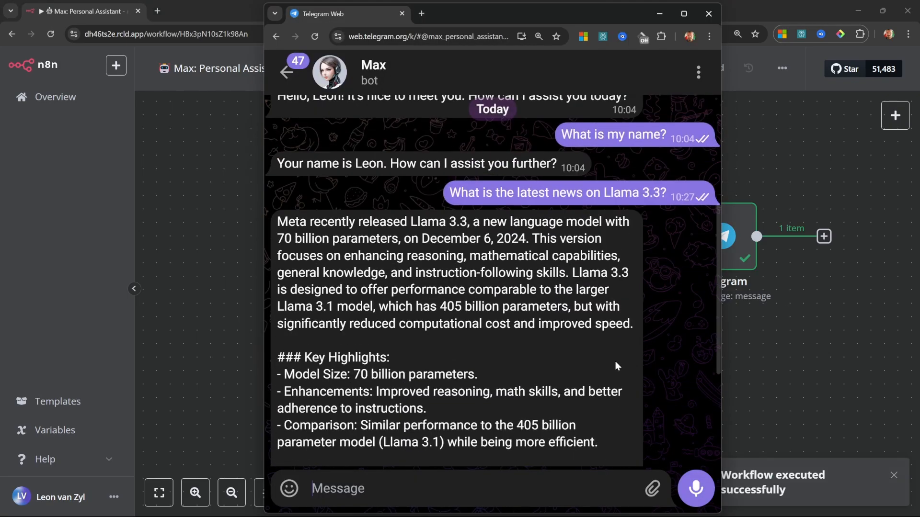
scroll(616, 362, down, 2)
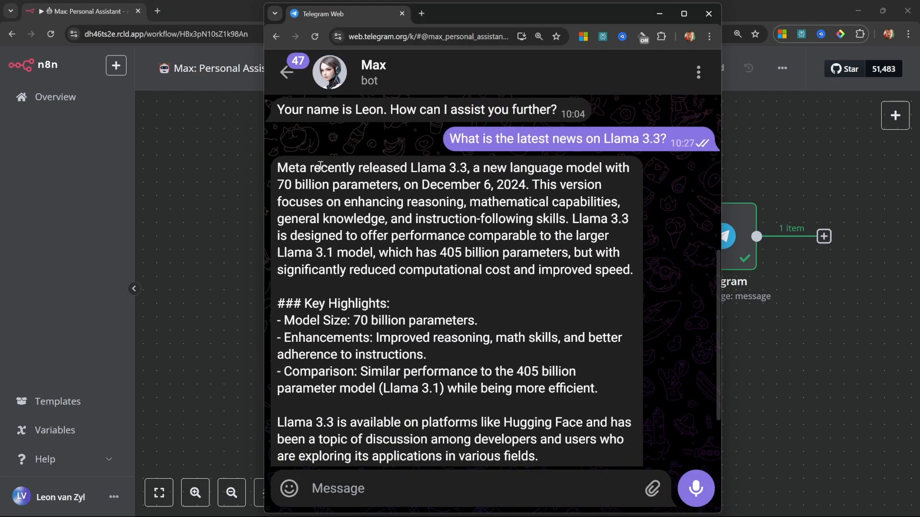
scroll(402, 297, down, 2)
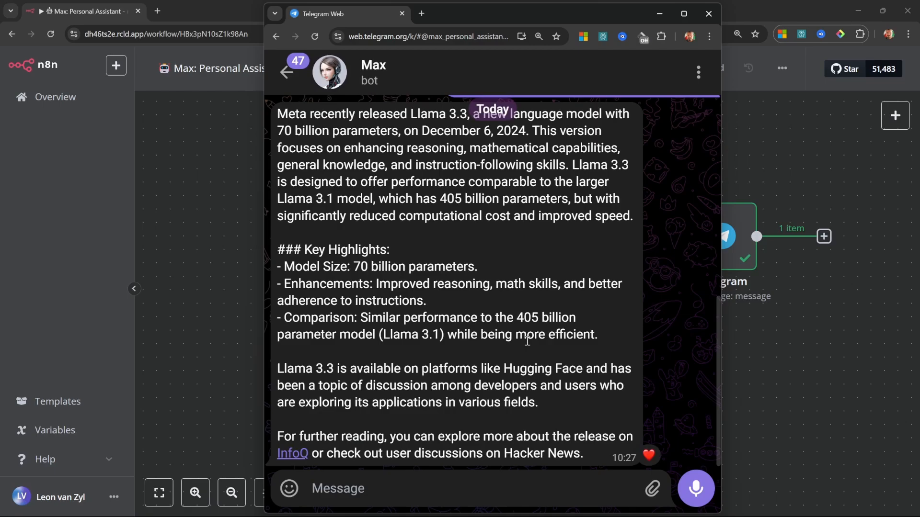
key(alt+Tab)
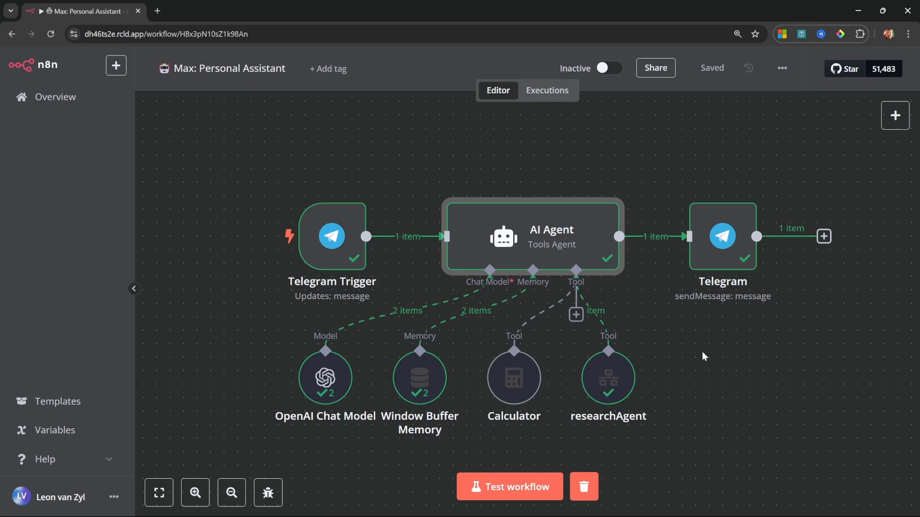
Create a new workflow and name it "🤖 YouTube Research".
click(57, 98)
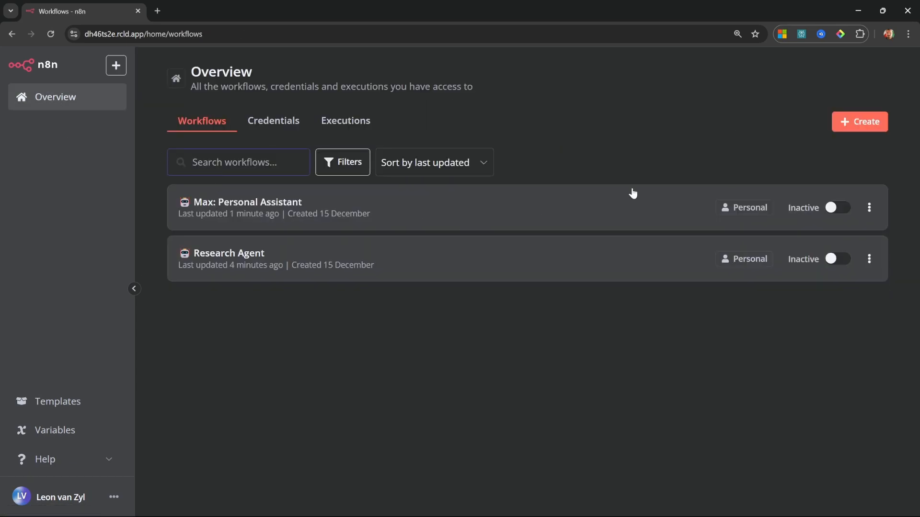
click(860, 122)
click(790, 153)
click(194, 66)
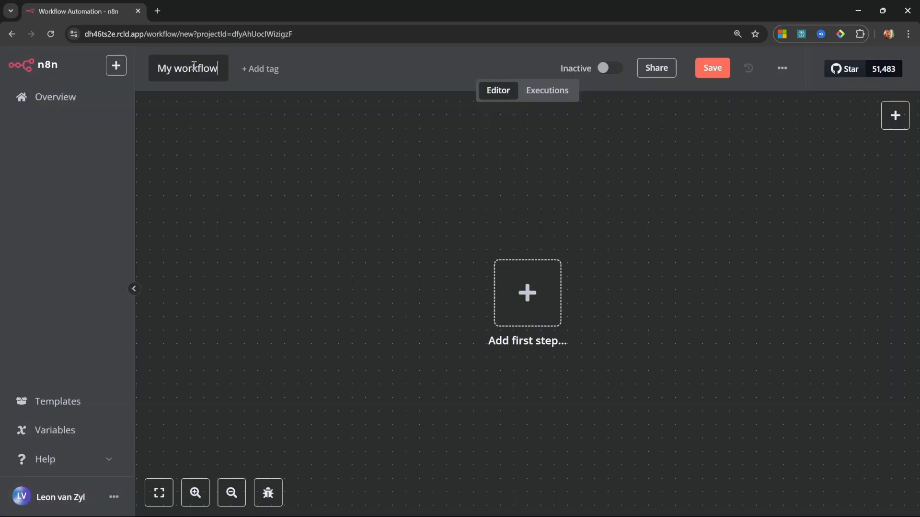
key(ctrl+a)
text(🤖 YouTube Research)
key(Return)
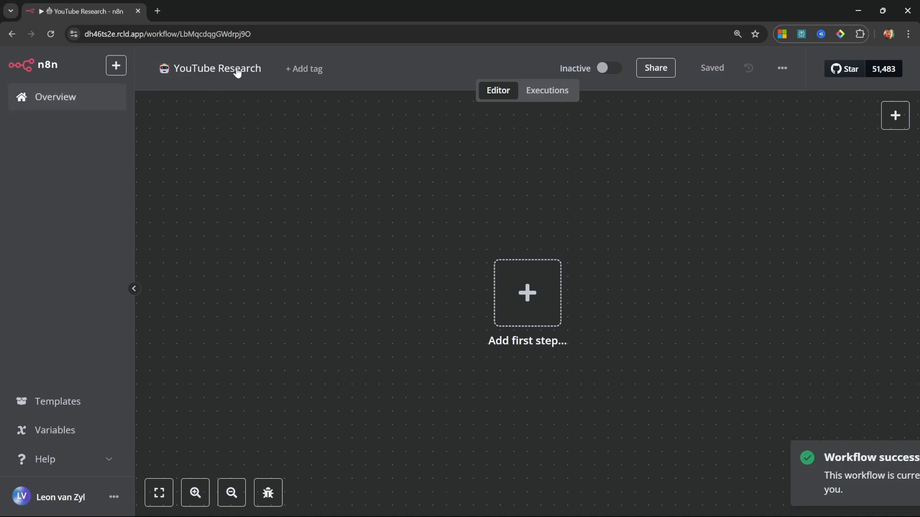
Add a "When called by another workflow" trigger as the first step of the YouTube Research workflow.
click(527, 295)
scroll(778, 270, down, 2)
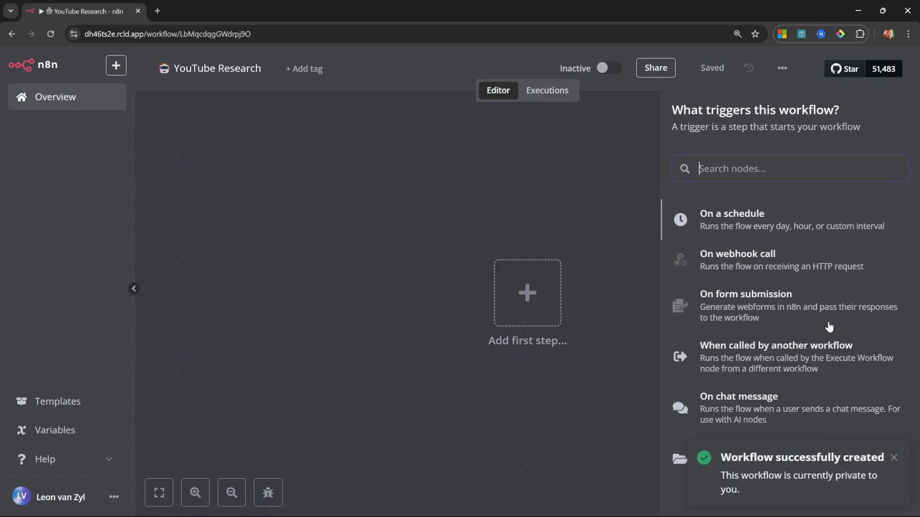
click(773, 357)
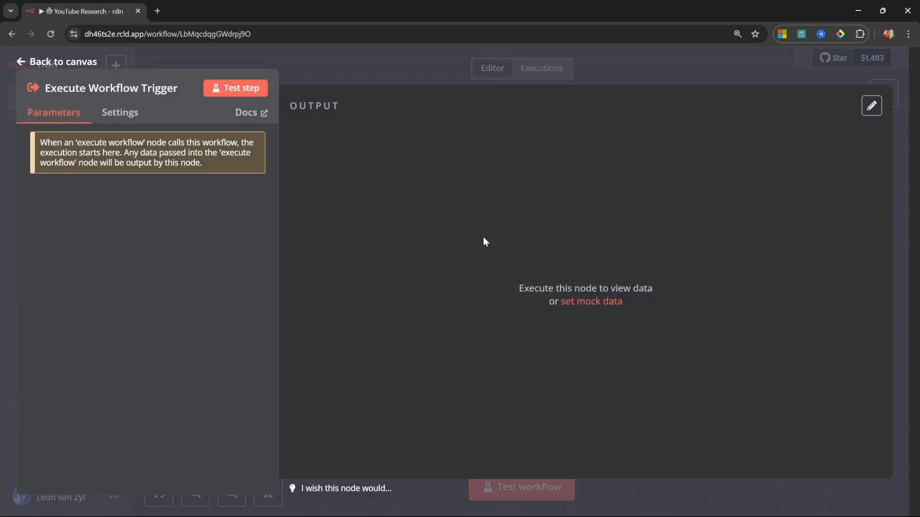
Set mock output data on the trigger with a single item whose "query" is "Create a YouTube video on Llama 3.3".
click(872, 106)
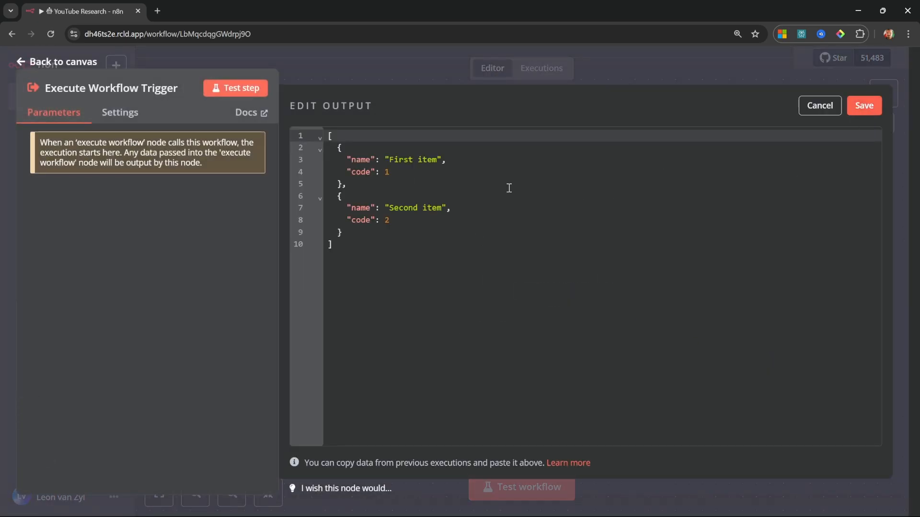
click(349, 234)
drag(348, 233, 346, 172)
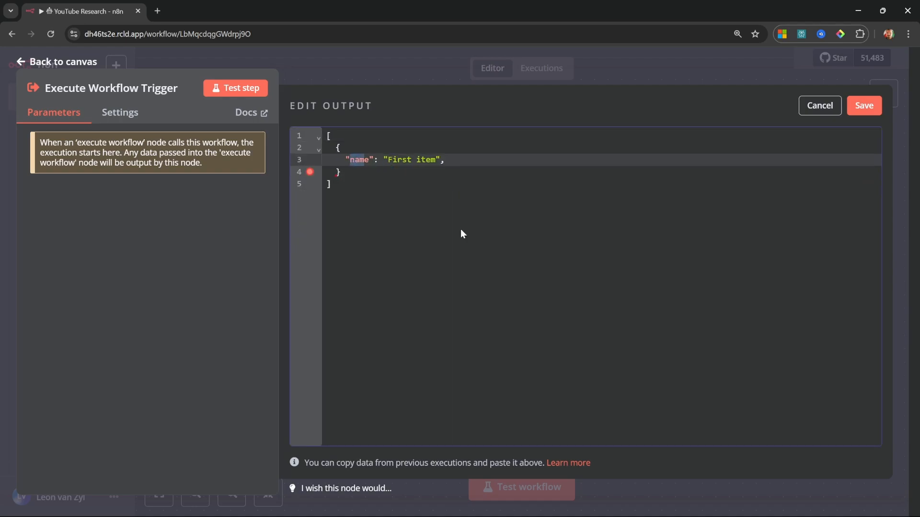
text(query": ")
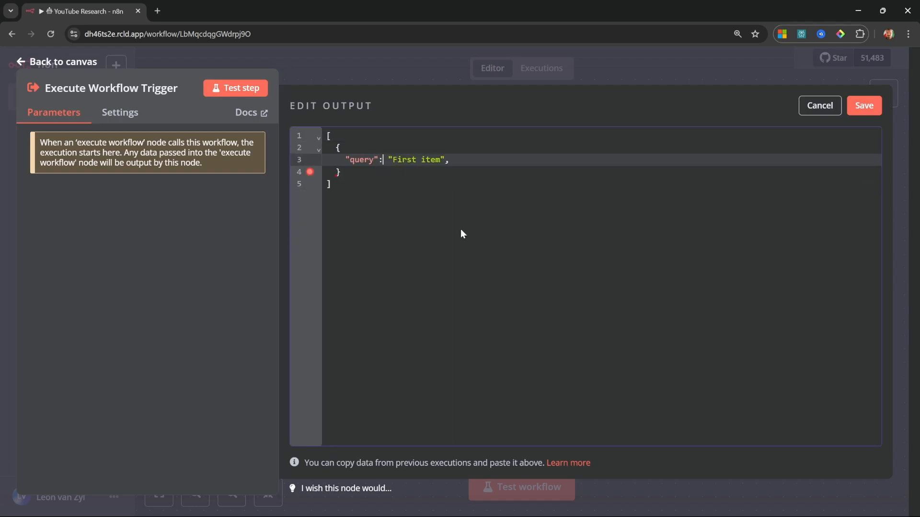
text(Create )
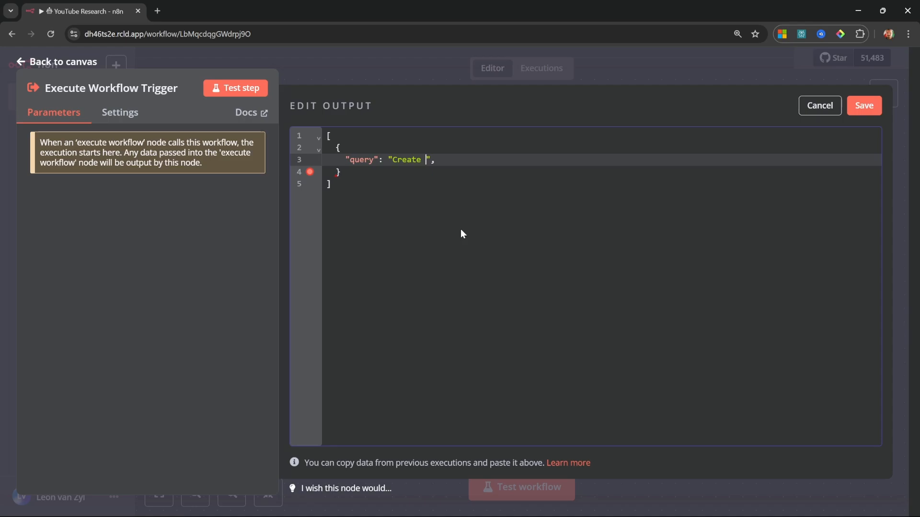
text(a YouTube video on Llama 3.3)
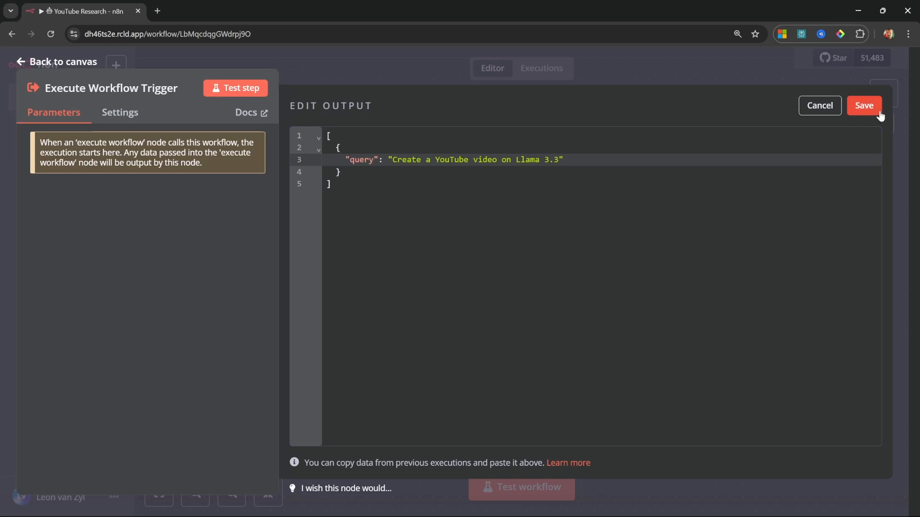
click(862, 108)
key(Escape)
Add an AI Agent after the trigger, set its prompt source to Define below and map the trigger's query field as the text.
click(485, 303)
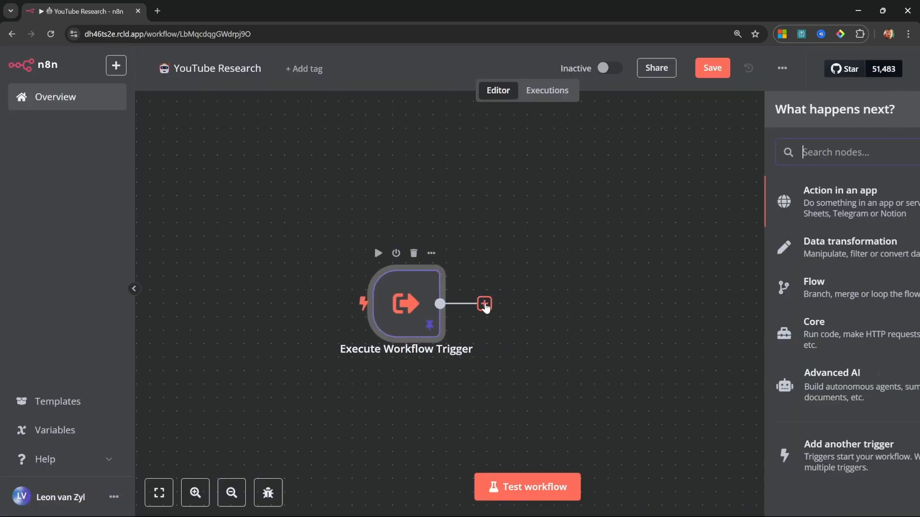
click(738, 381)
click(756, 290)
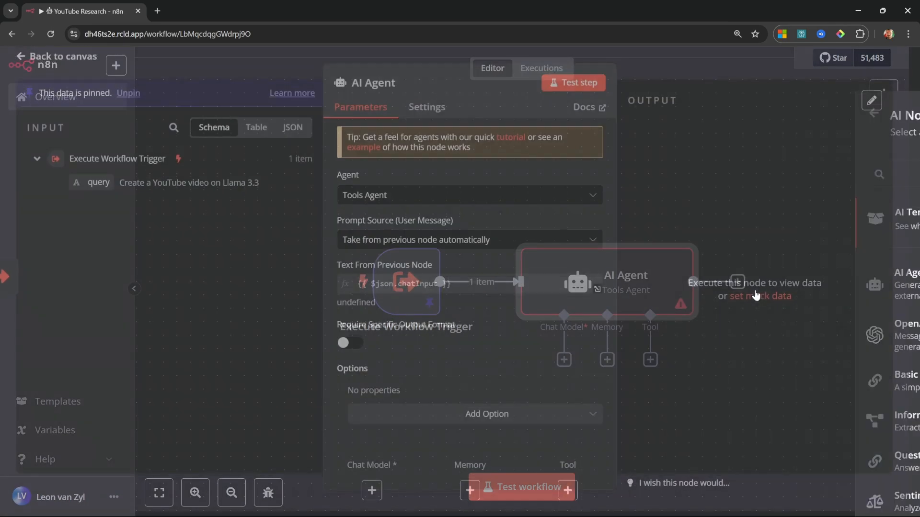
click(419, 245)
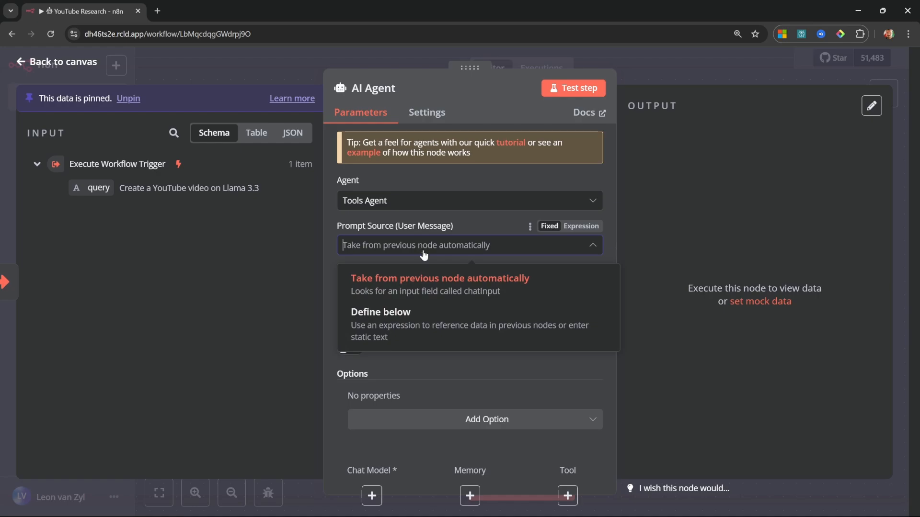
click(407, 316)
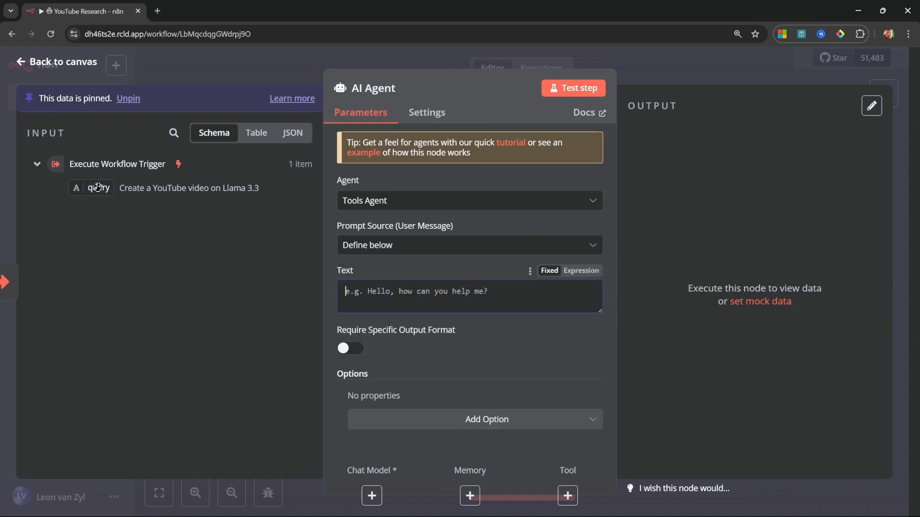
drag(92, 188, 438, 298)
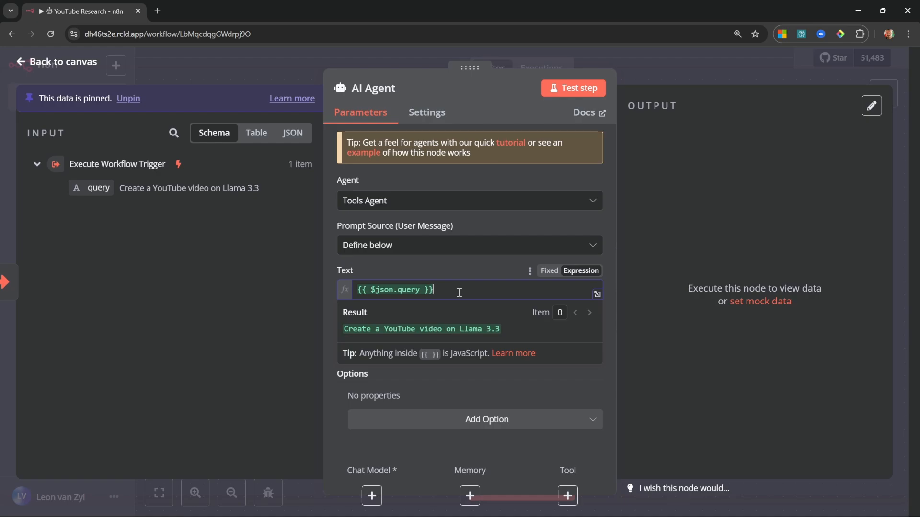
Add a system message to the AI Agent: a "# Role" section requesting in-depth topic research sufficient for a YouTube video and a complete report.
click(457, 424)
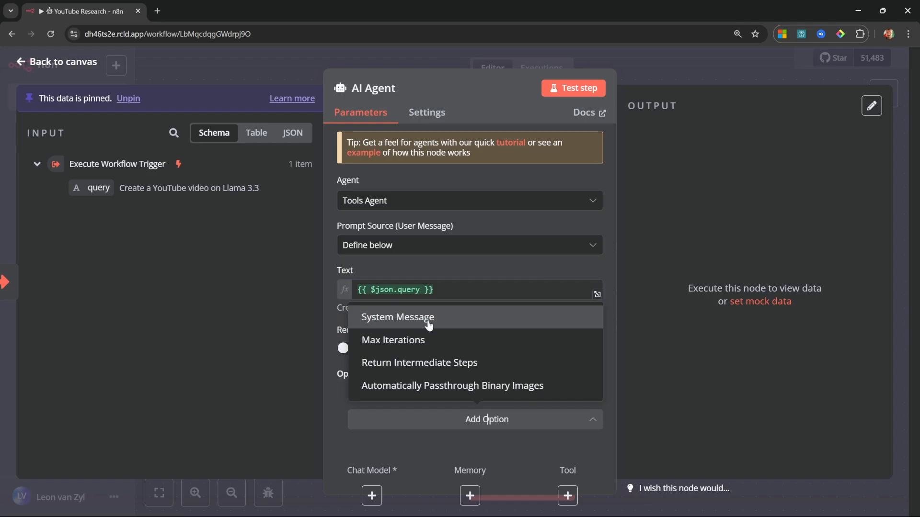
click(427, 321)
click(522, 423)
click(572, 396)
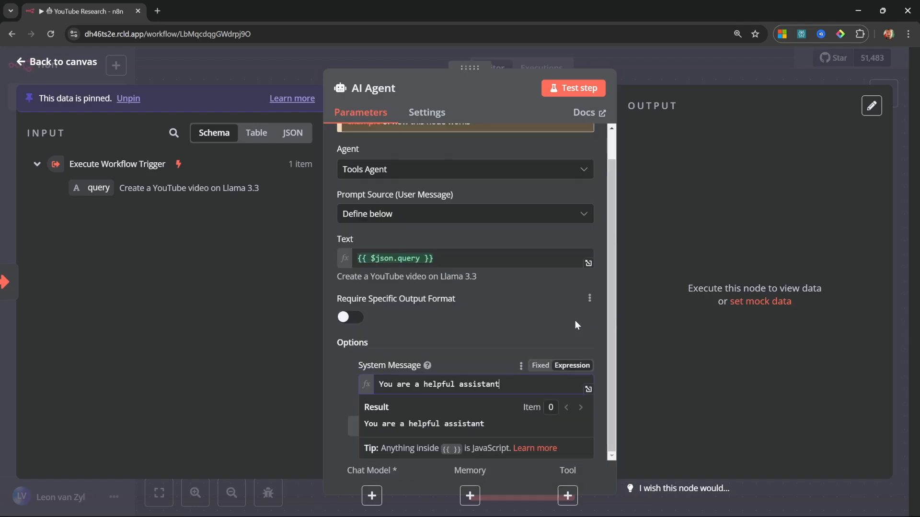
click(588, 388)
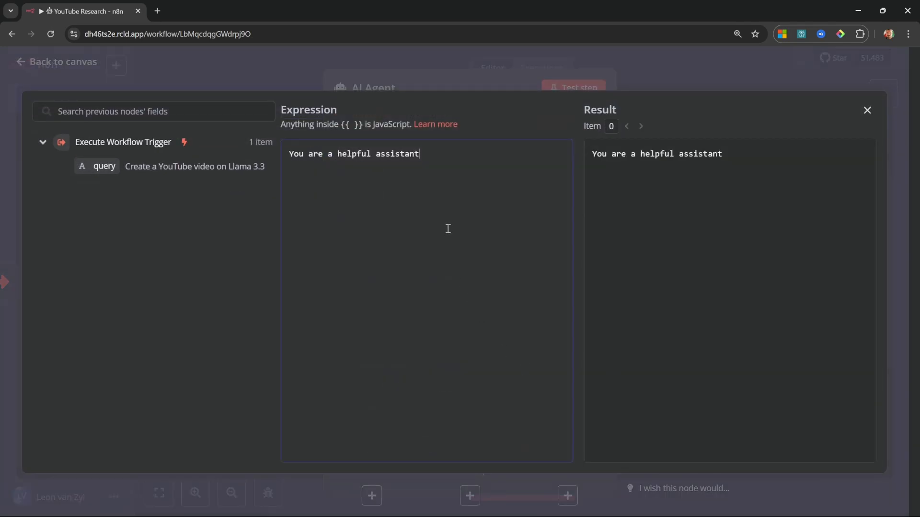
key(ctrl+a)
text(# Role)
key(Return)
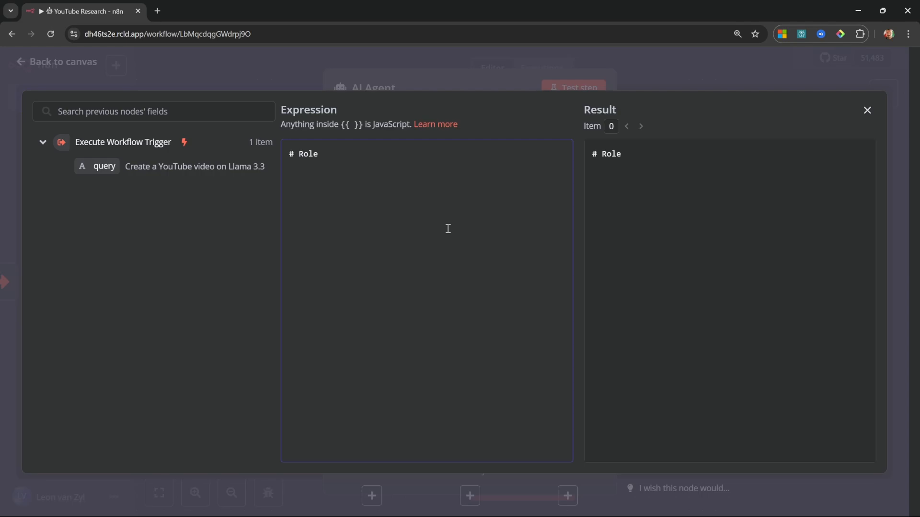
text(Your role is to perform in depth research based on the provided topic. This information should be sufficient to create a YouTube video on it - whether it's a tutorial, news or reaction video.)
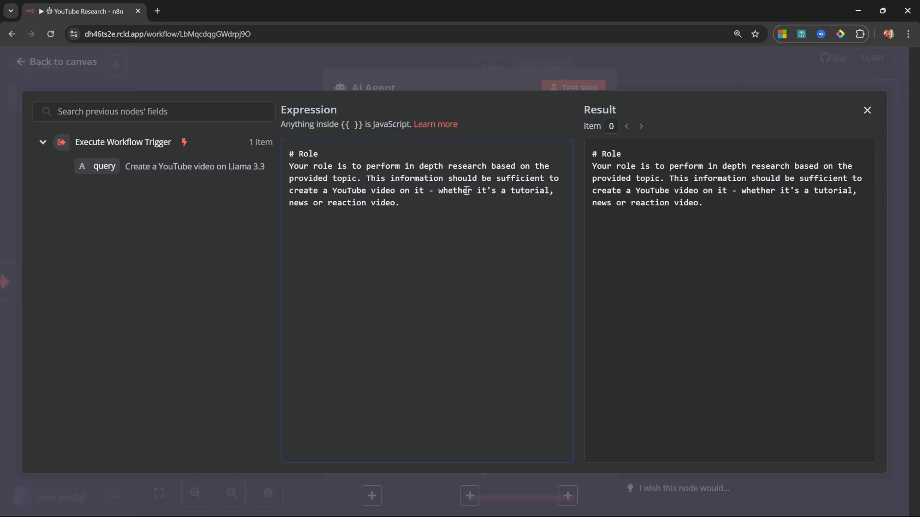
text(Write a complete report on the research that you performed.)
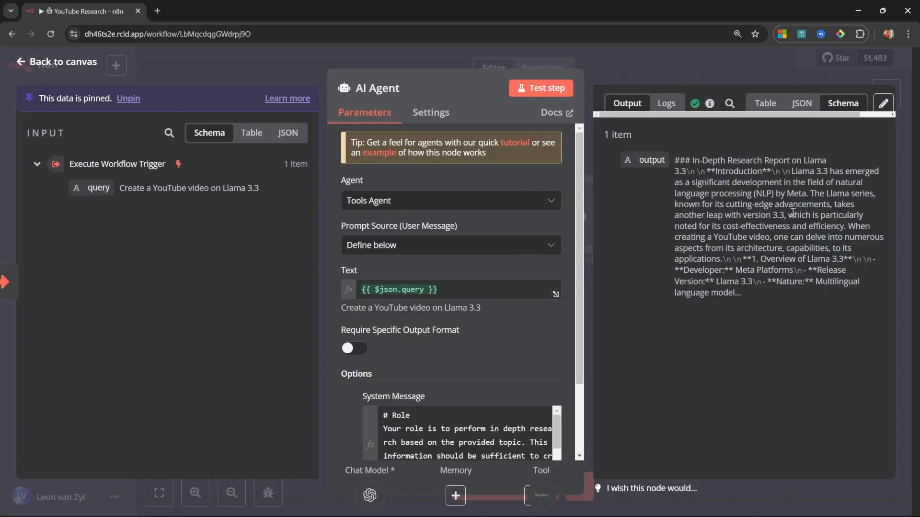
Read through the AI Agent's generated research report and return to the canvas.
drag(676, 157, 823, 291)
click(823, 291)
key(Escape)
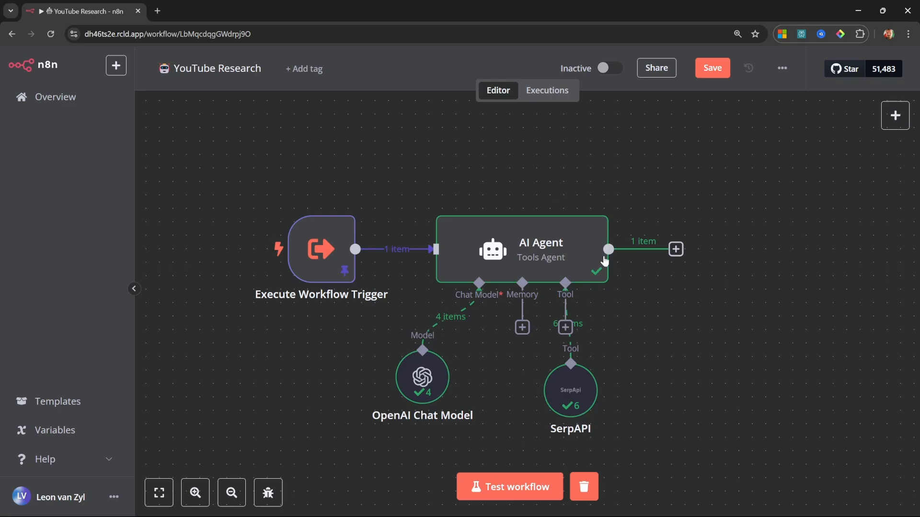
Add a Basic LLM Chain after the AI Agent and name it "Script Outline".
scroll(694, 312, right, 5)
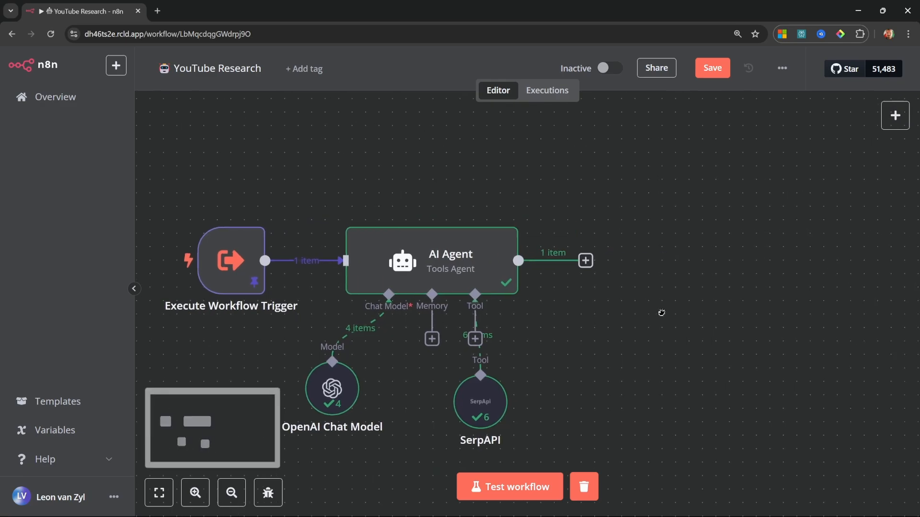
click(530, 236)
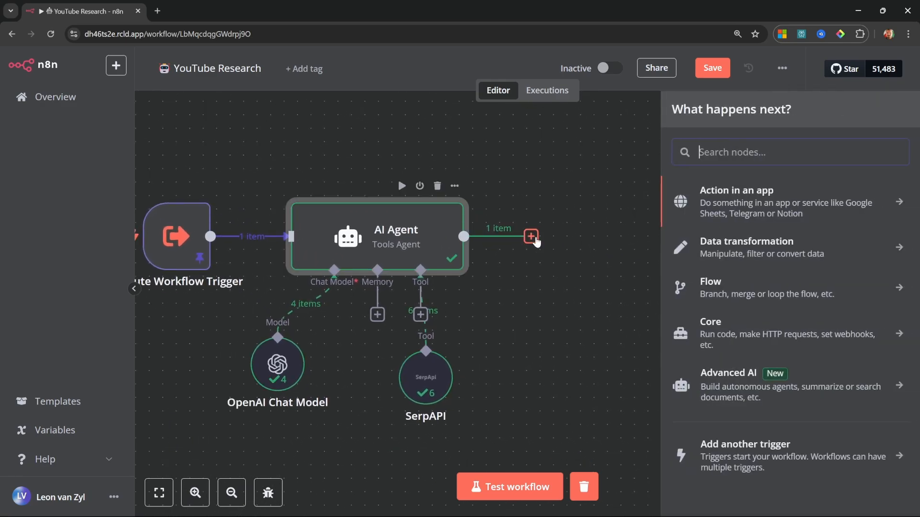
click(743, 390)
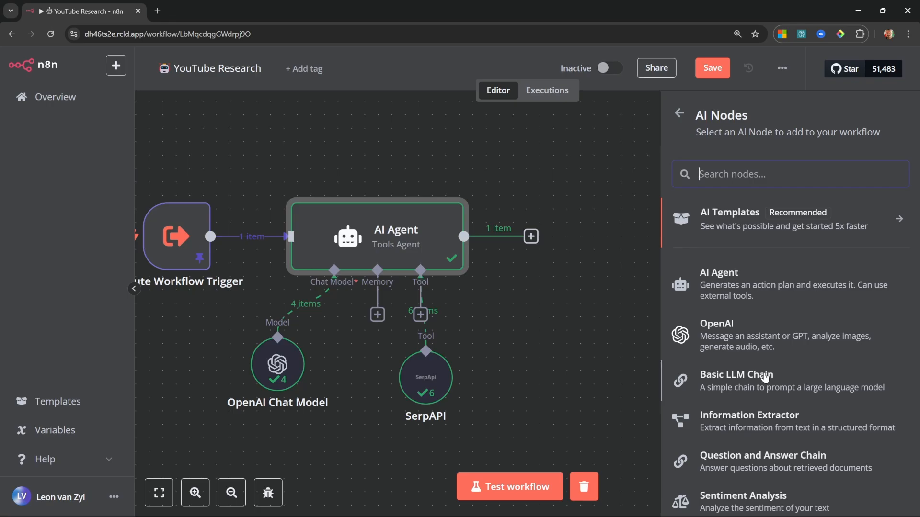
click(750, 379)
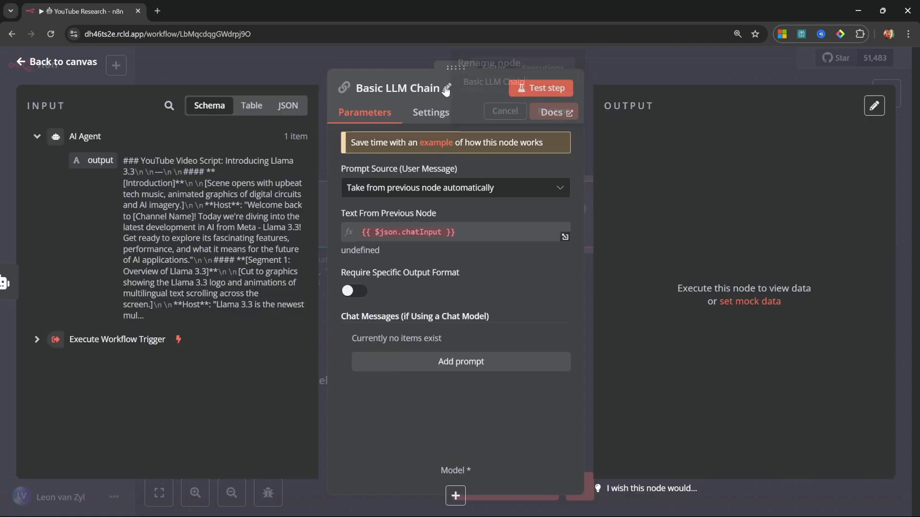
click(422, 88)
key(ctrl+a)
text(Script Outline)
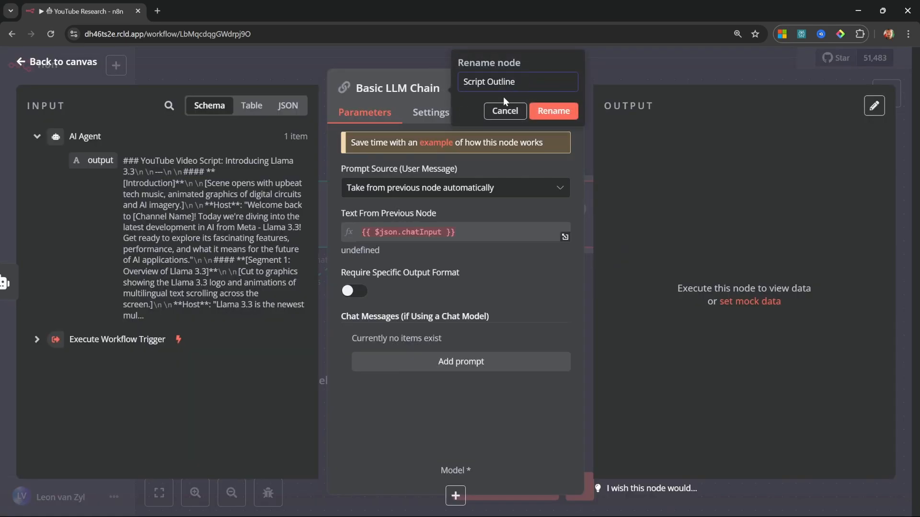
Set the chain's prompt source to Define below, confirm its new name and map the AI Agent's output as the text.
click(460, 188)
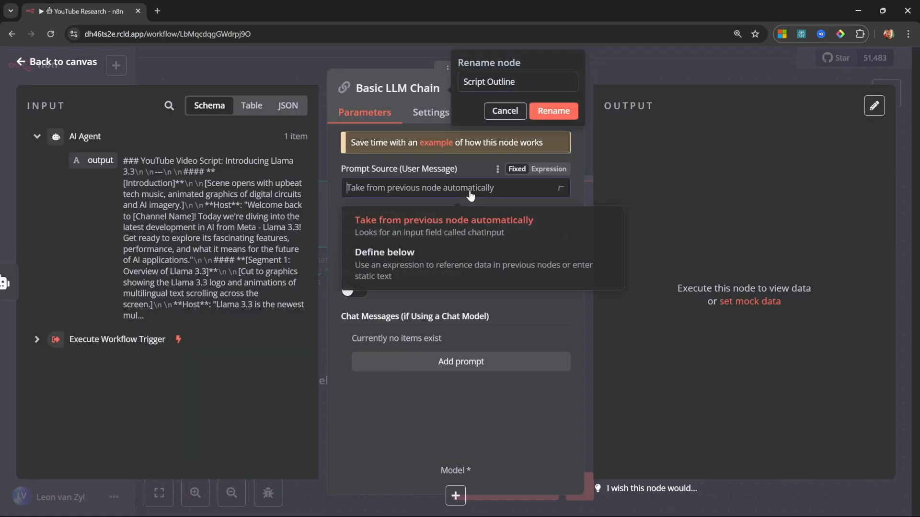
click(431, 272)
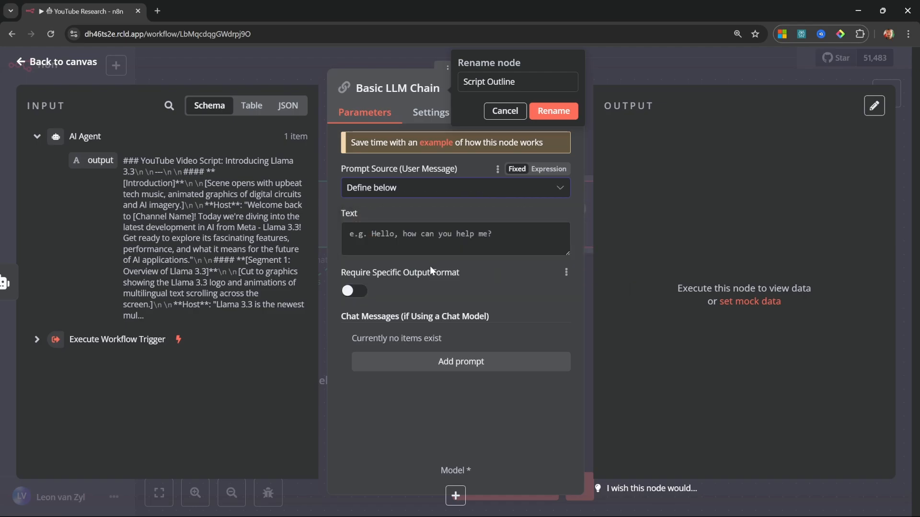
click(555, 110)
drag(101, 160, 423, 245)
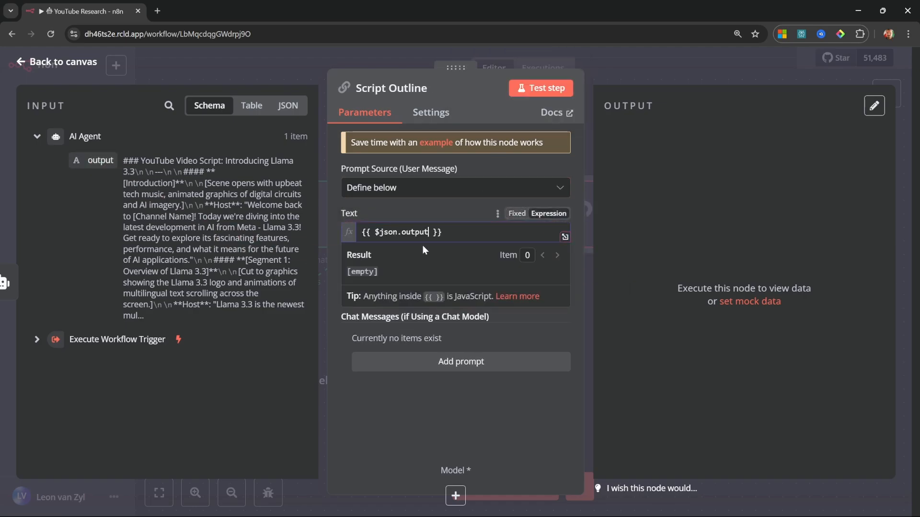
Add a System chat message to Script Outline requesting a YouTube video script outline structured as # Hook, # Intro and # Body.
click(467, 363)
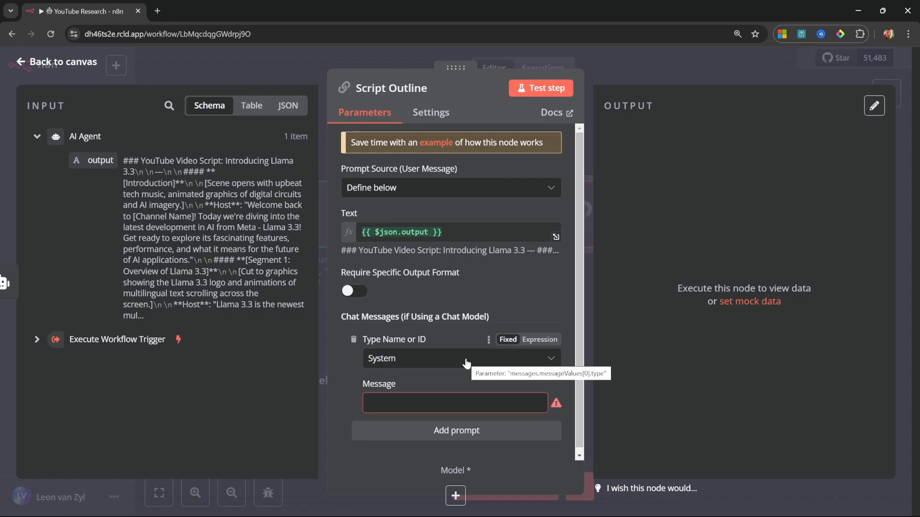
click(408, 398)
click(541, 385)
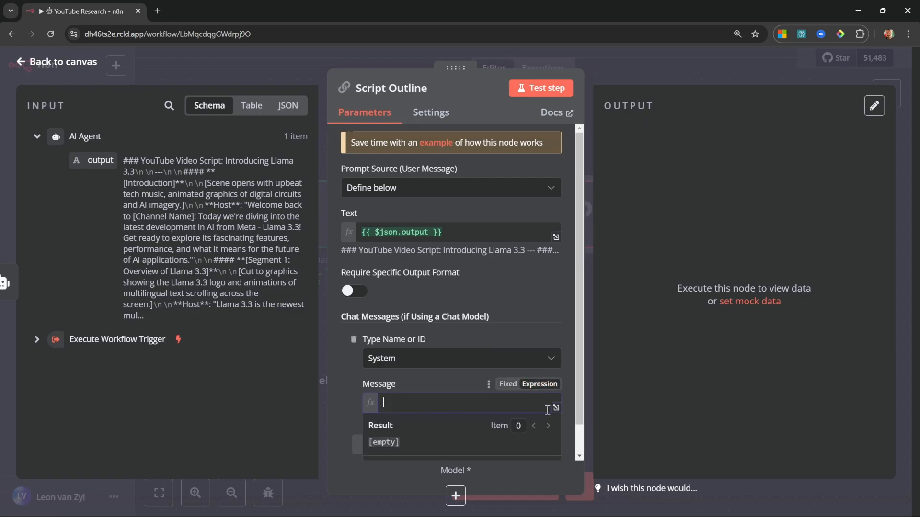
click(555, 410)
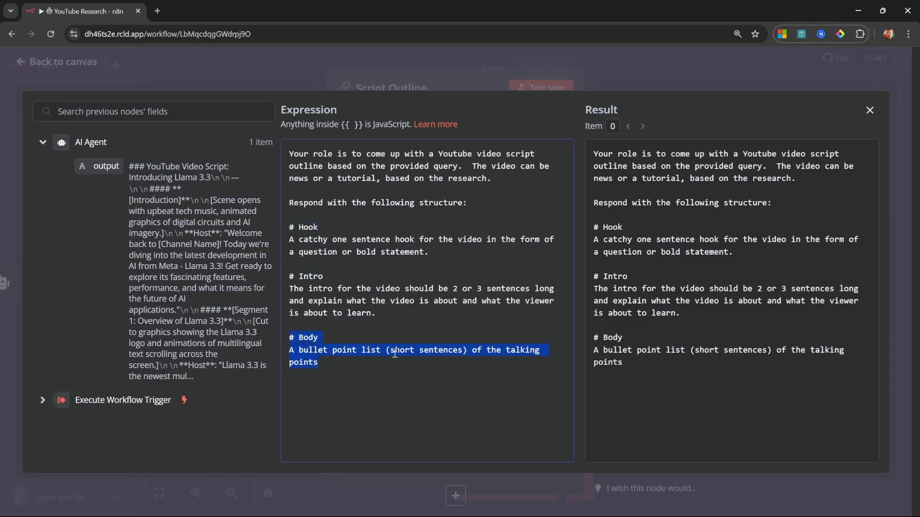
click(113, 78)
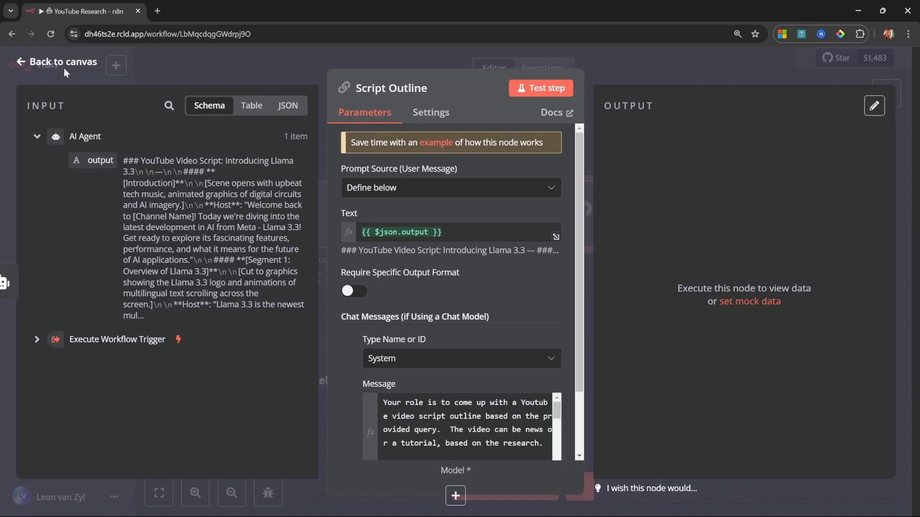
Attach an OpenAI Chat Model using gpt-4o-mini to the Script Outline node.
click(65, 67)
click(620, 315)
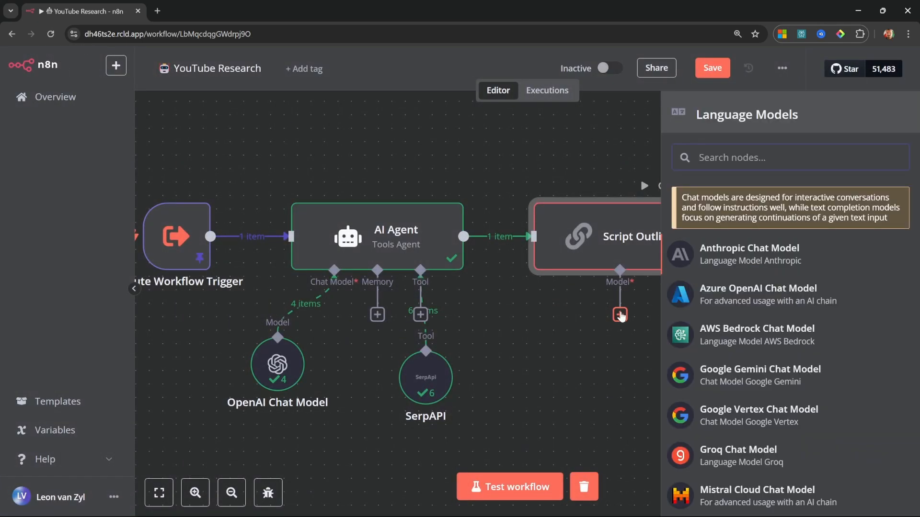
scroll(810, 345, down, 5)
click(737, 346)
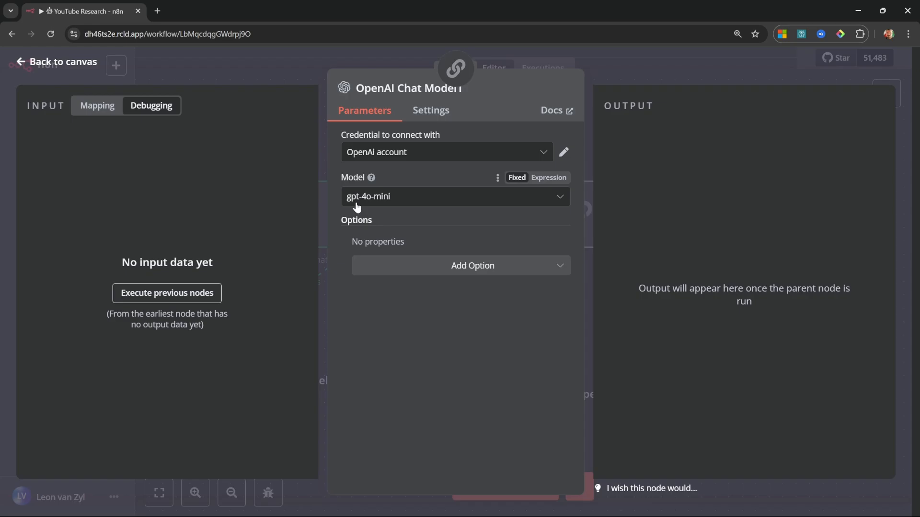
click(19, 63)
Add another Basic LLM Chain following the Script Outline node.
scroll(584, 250, right, 5)
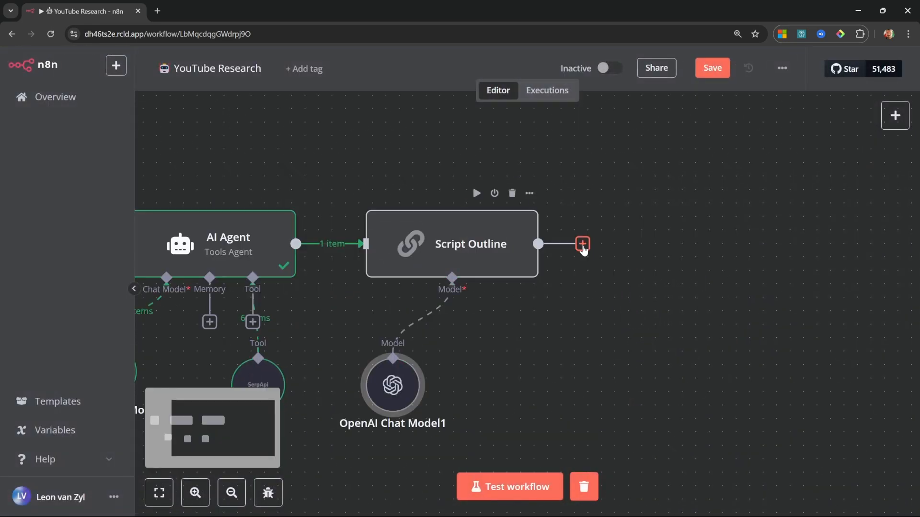
click(582, 245)
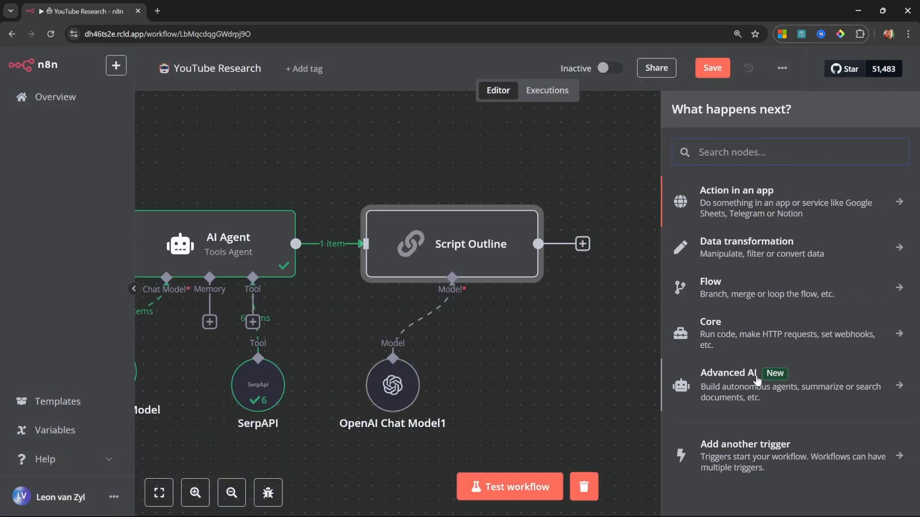
click(757, 380)
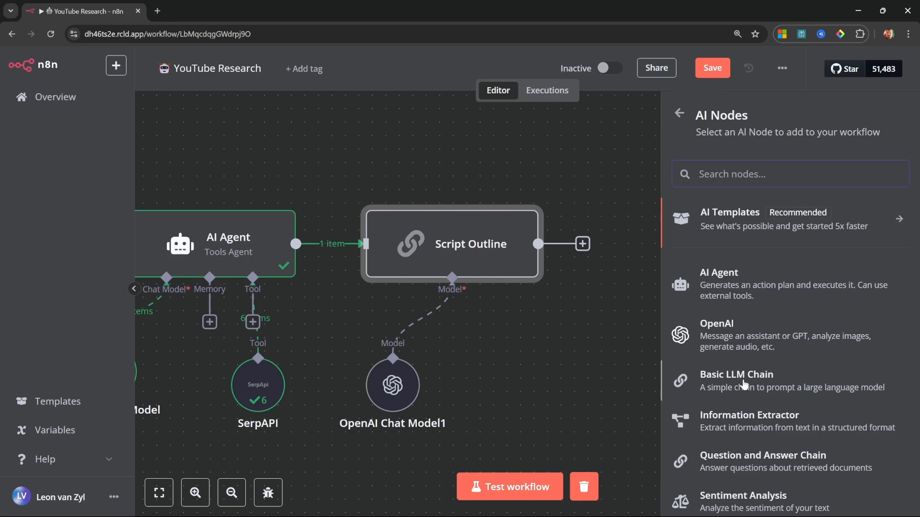
click(743, 380)
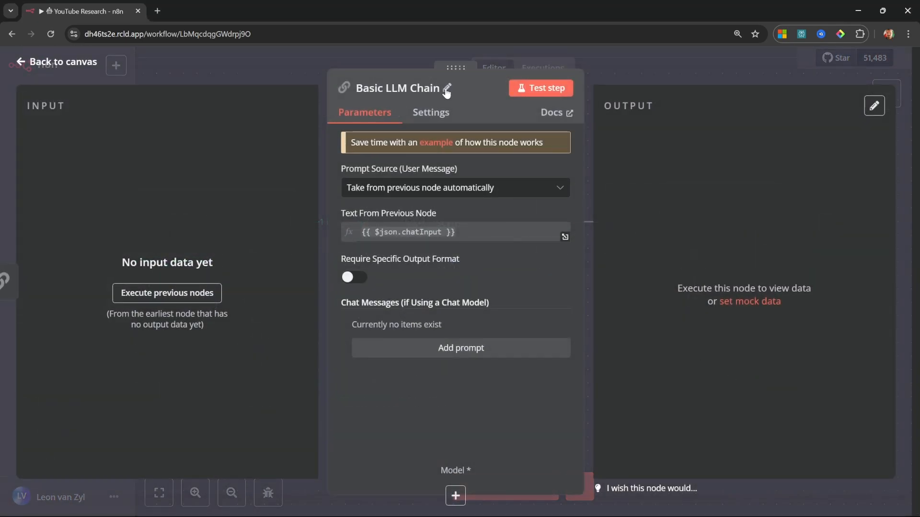
Rename the new Basic LLM Chain node as Title Generator.
click(422, 89)
key(ctrl+a)
text(Title Generator)
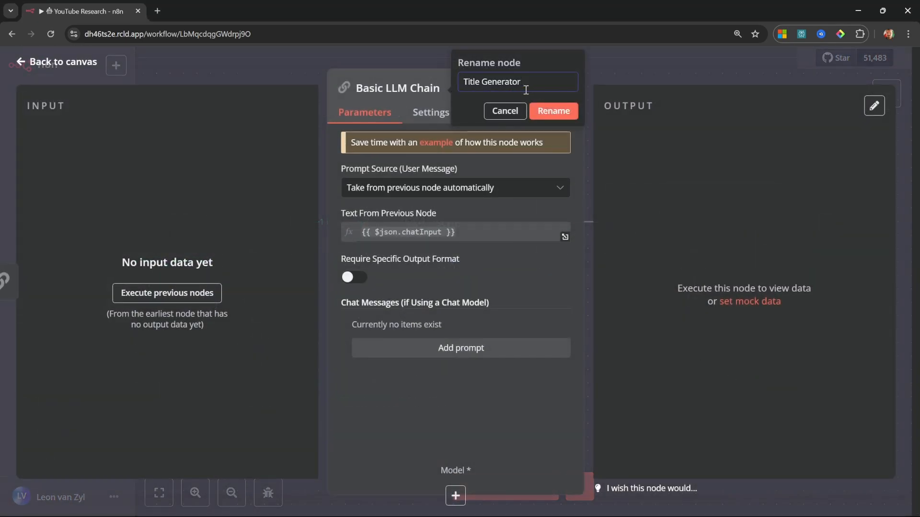
click(553, 111)
Add a System chat message to Title Generator asking for high click through rate title ideas based on the description of the video.
click(461, 347)
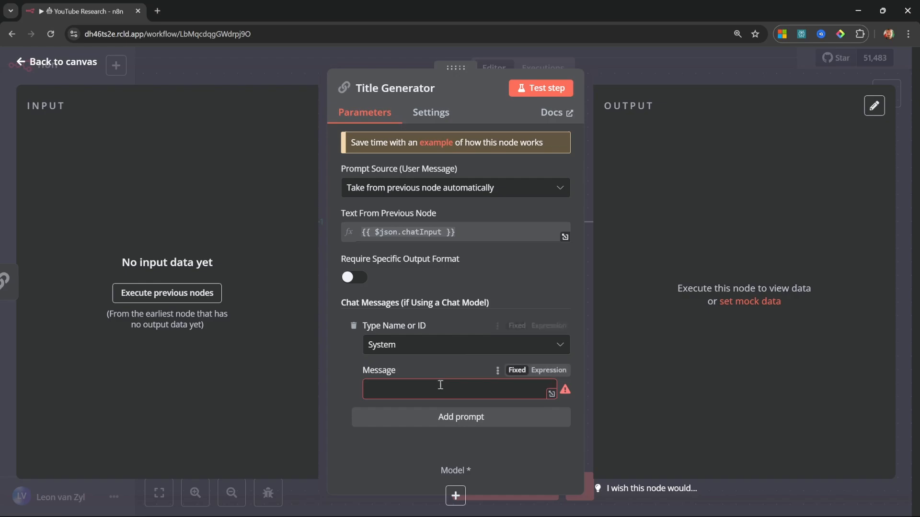
click(461, 390)
click(552, 394)
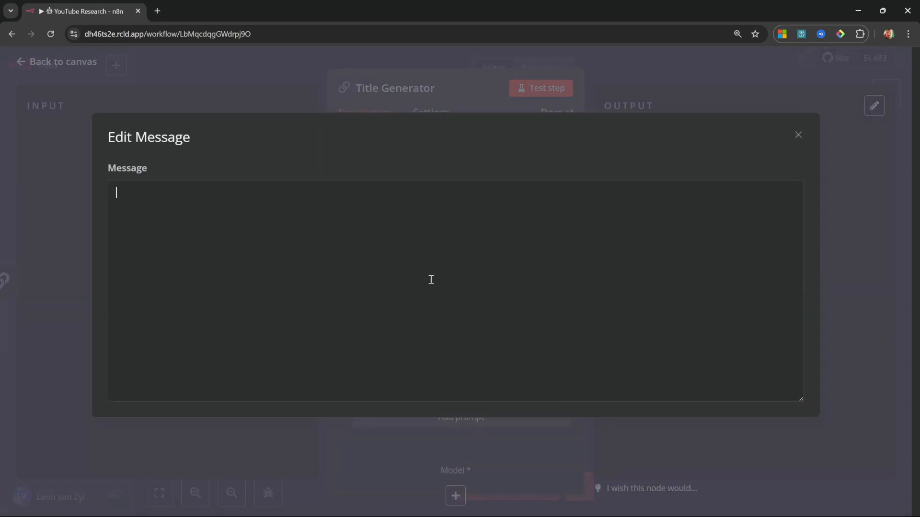
text(Your role is to come with with high click through rate title ideas based on a the description of the video.)
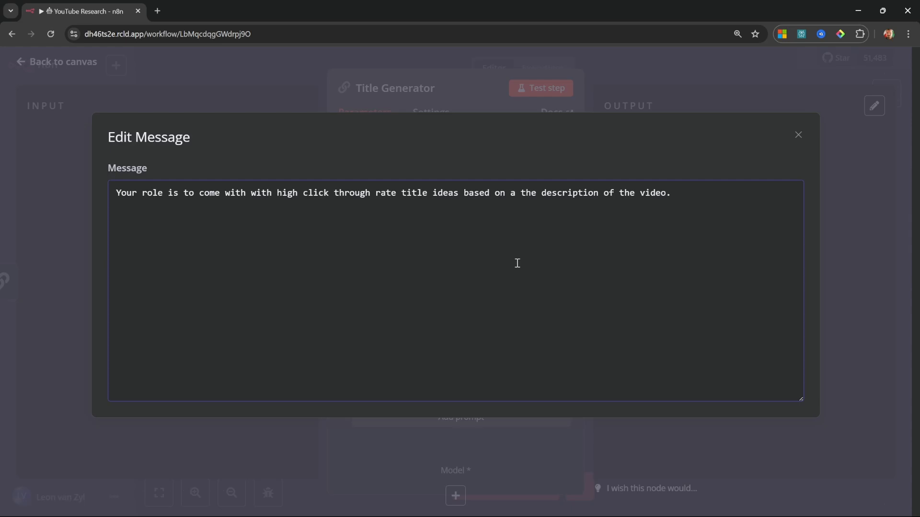
click(832, 229)
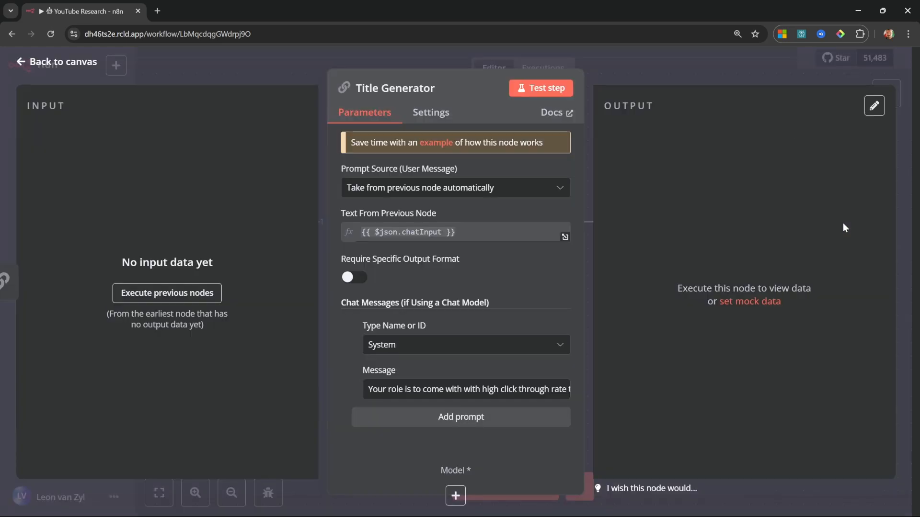
Set Title Generator's prompt source to Define below, execute the previous nodes and map Script Outline's text output as the text.
click(389, 191)
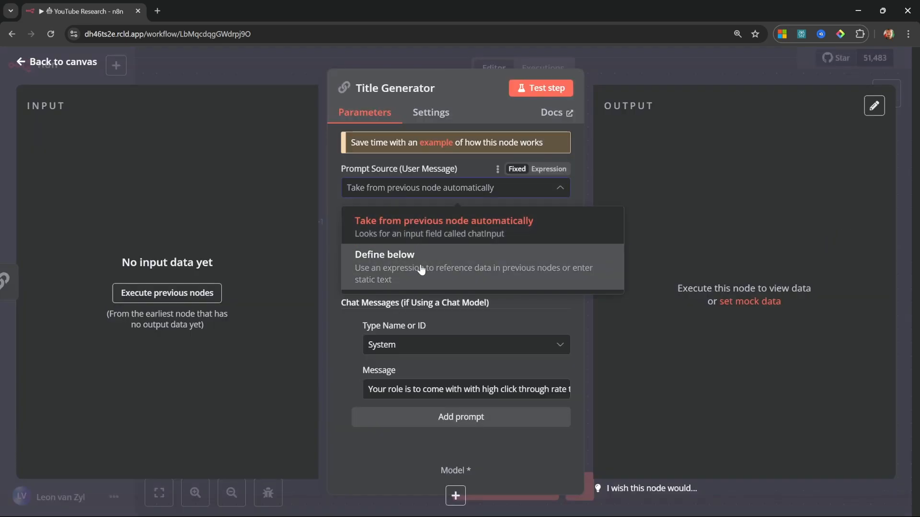
click(413, 251)
click(412, 241)
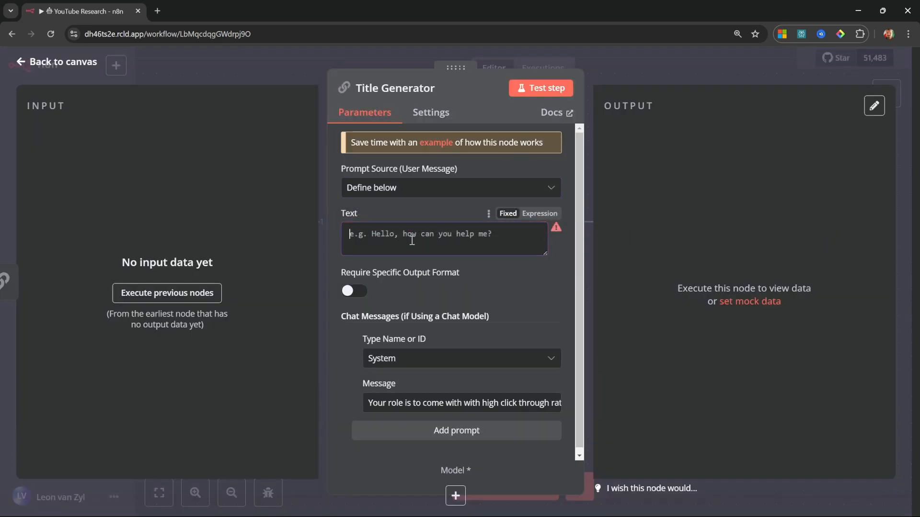
click(150, 291)
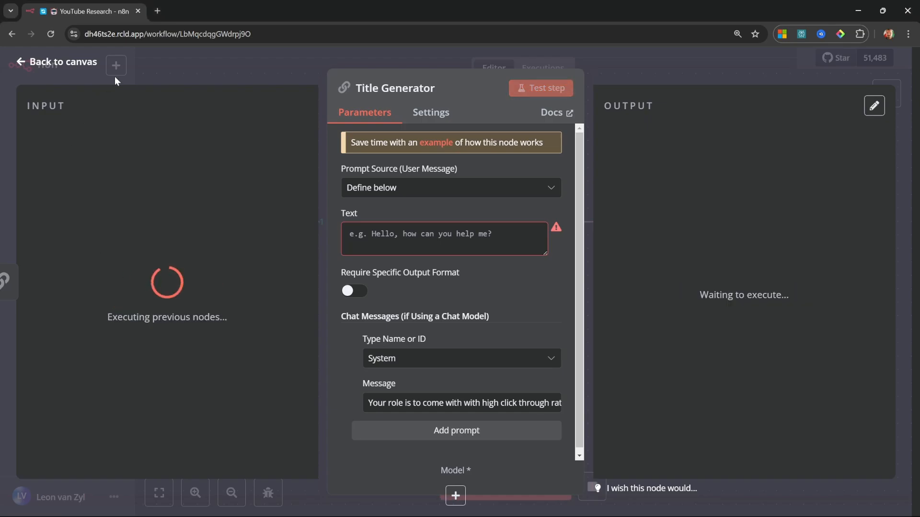
drag(84, 162, 404, 238)
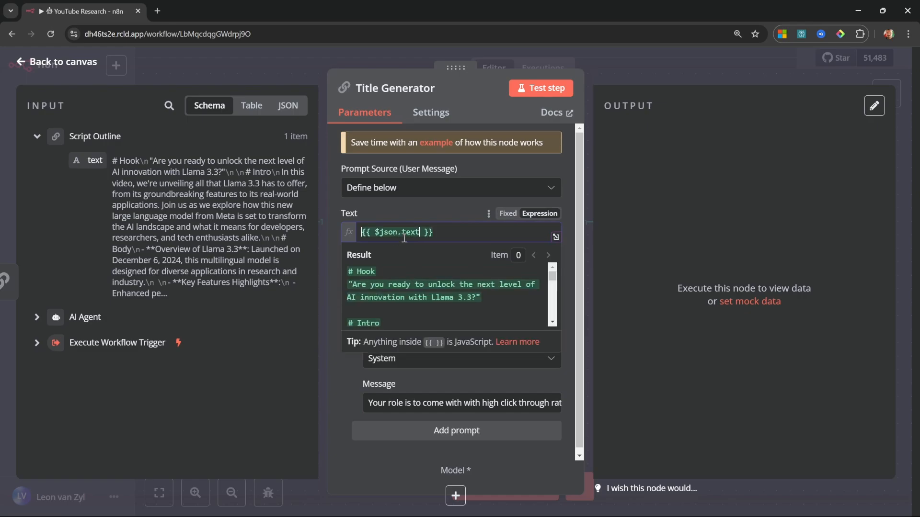
key(Escape)
Attach an OpenAI Chat Model to the Title Generator node and return to the canvas.
click(694, 322)
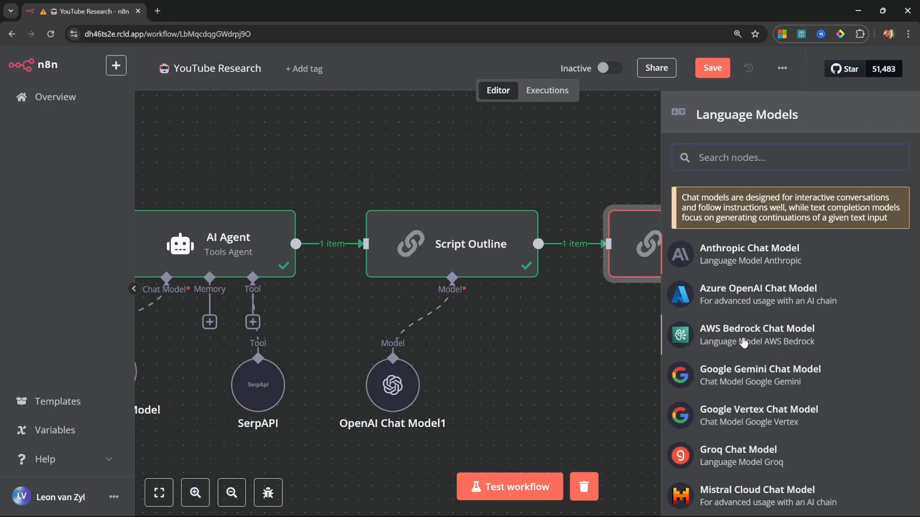
scroll(790, 364, down, 5)
scroll(795, 373, down, 1)
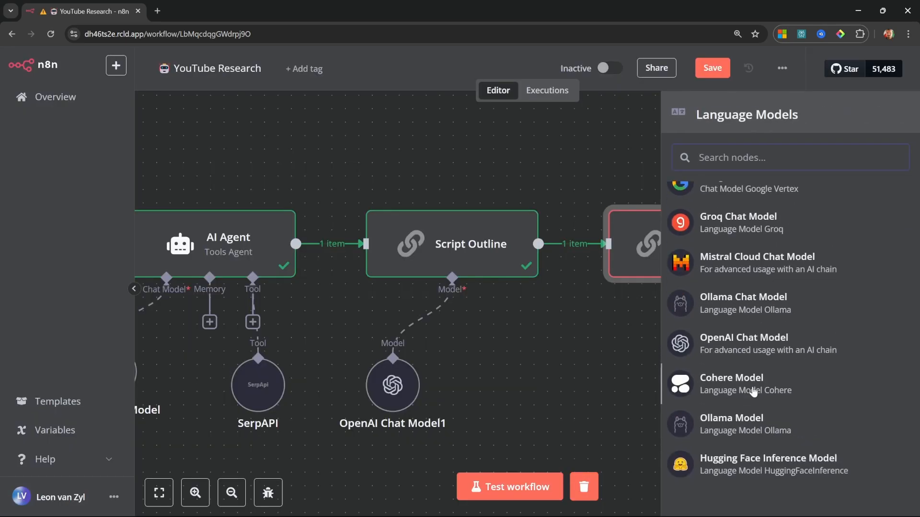
click(748, 350)
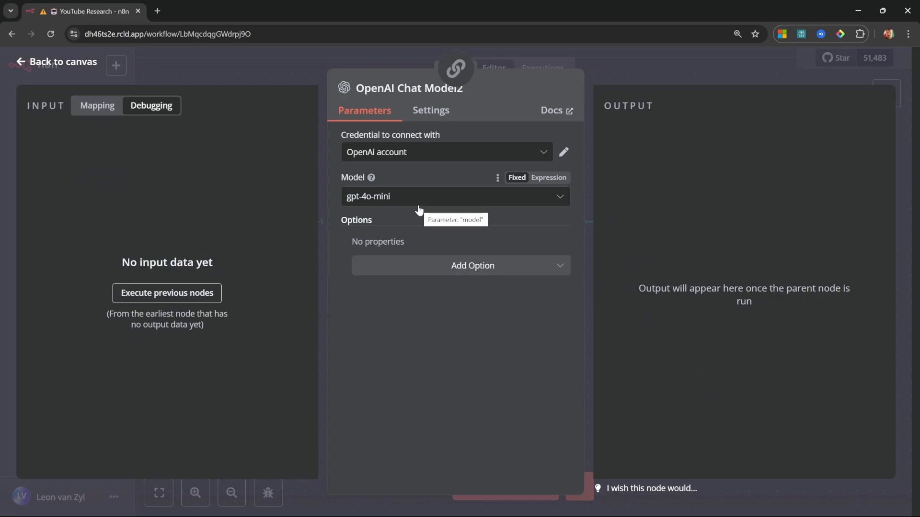
click(72, 65)
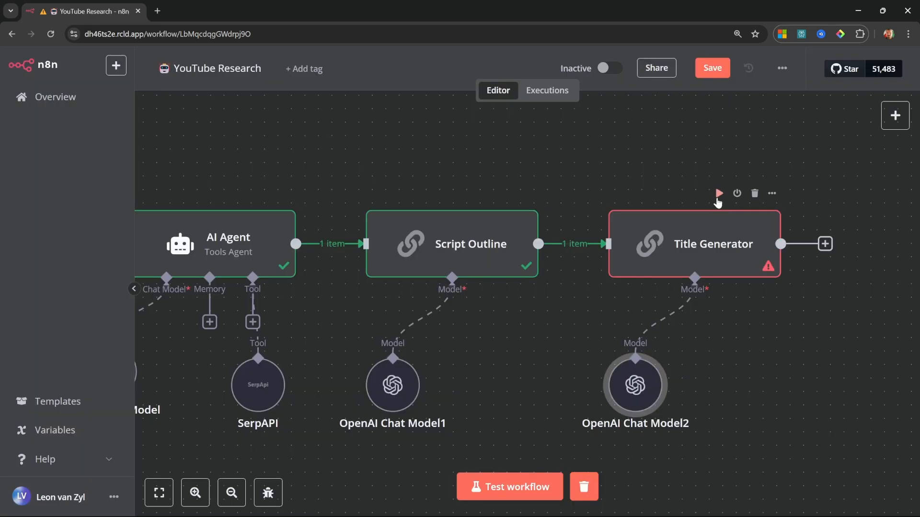
Run the Title Generator node and review the title ideas in its output.
click(719, 194)
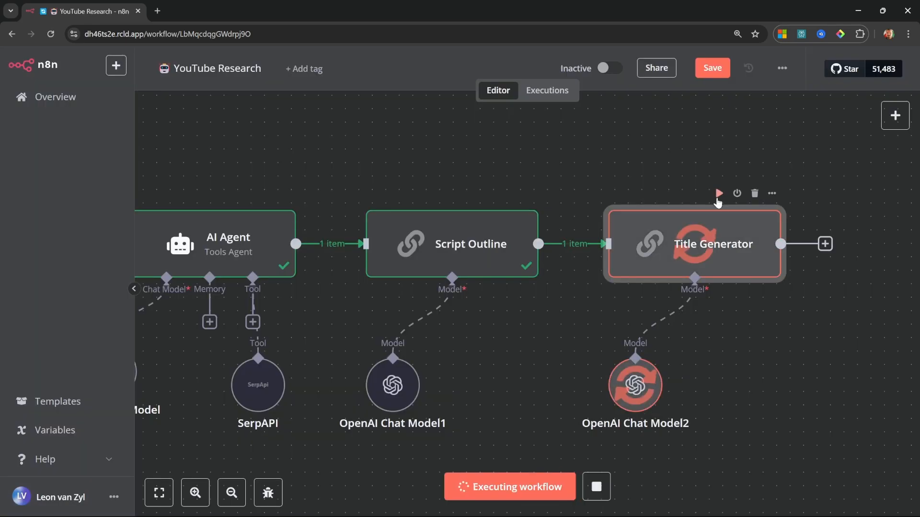
double_click(744, 265)
drag(674, 160, 811, 285)
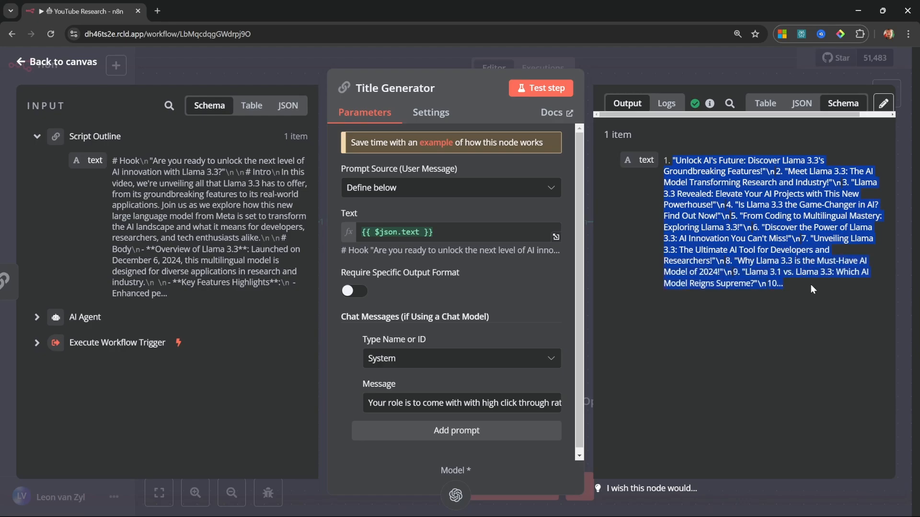
click(569, 305)
key(Escape)
Add an Edit Fields (Set) node after Title Generator with a string field named response.
scroll(513, 269, right, 3)
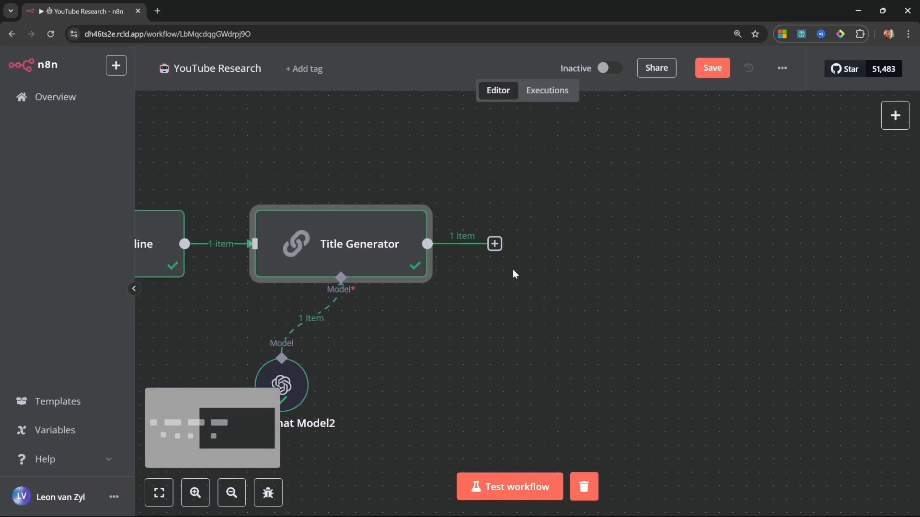
click(494, 245)
text(set)
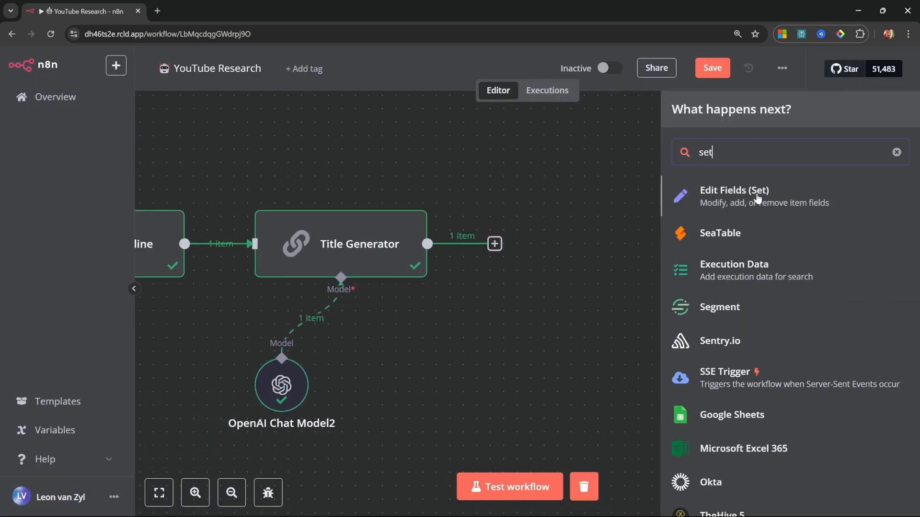
click(756, 197)
click(443, 278)
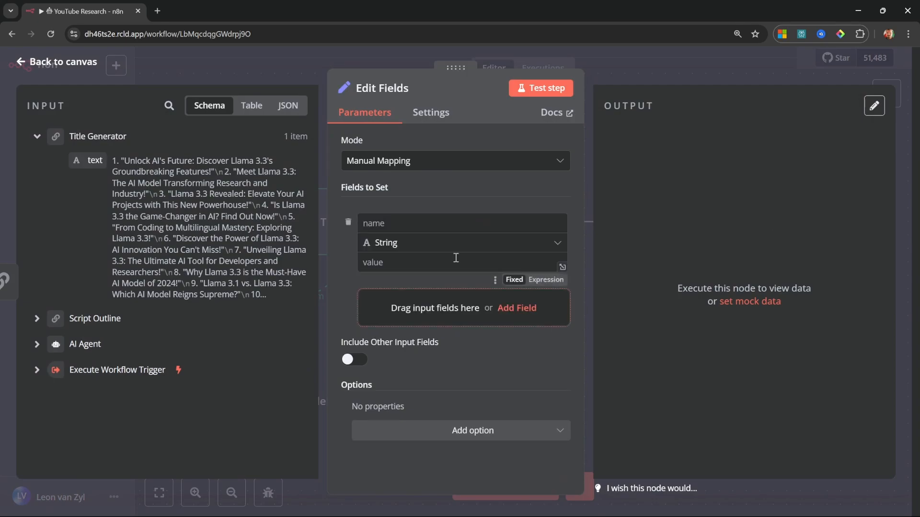
click(447, 223)
text(response)
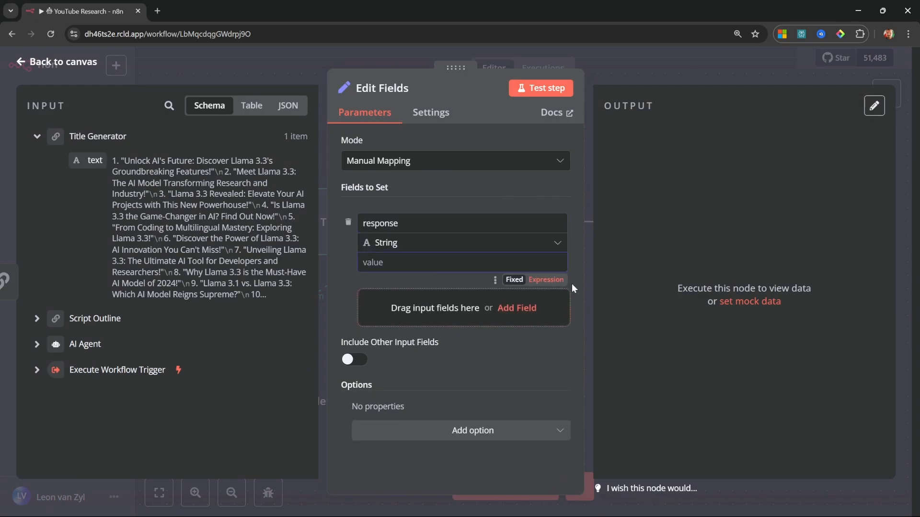
Make the response value an expression with the heading "Possible Titles:" followed by Title Generator's text output.
click(543, 282)
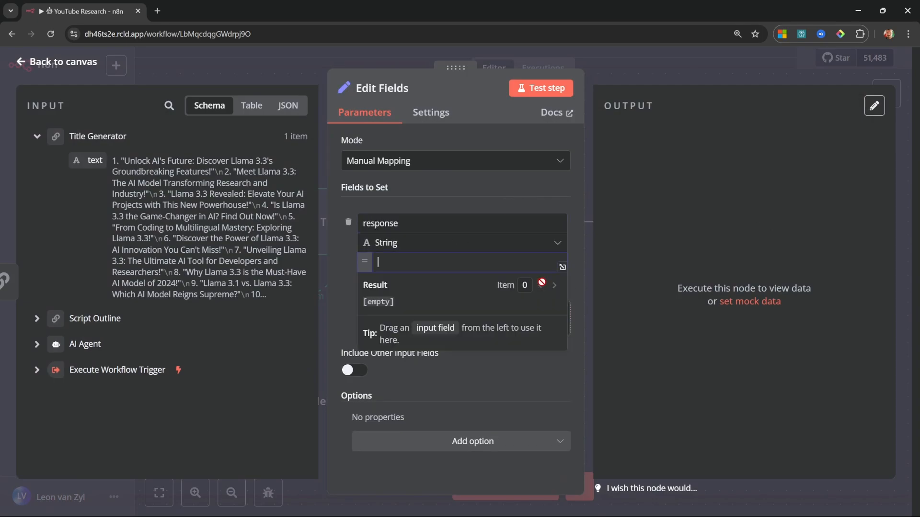
click(563, 267)
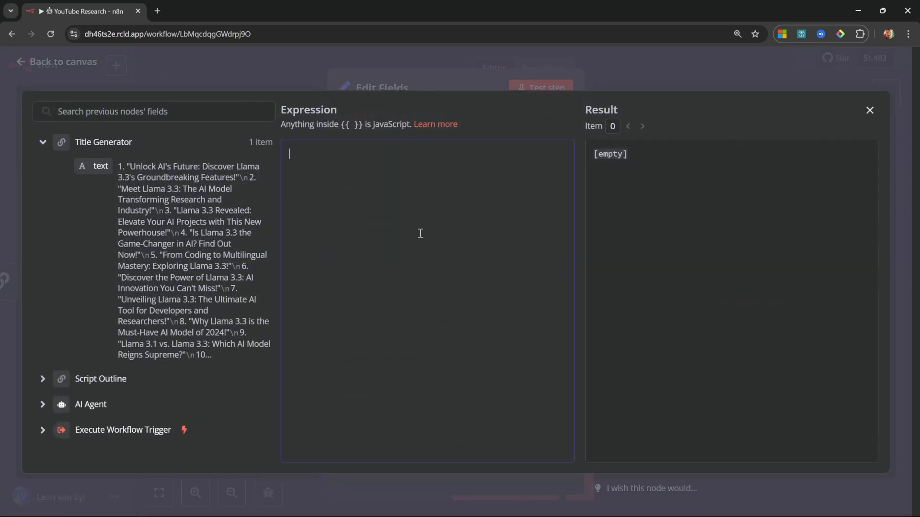
text(Possible Titles:)
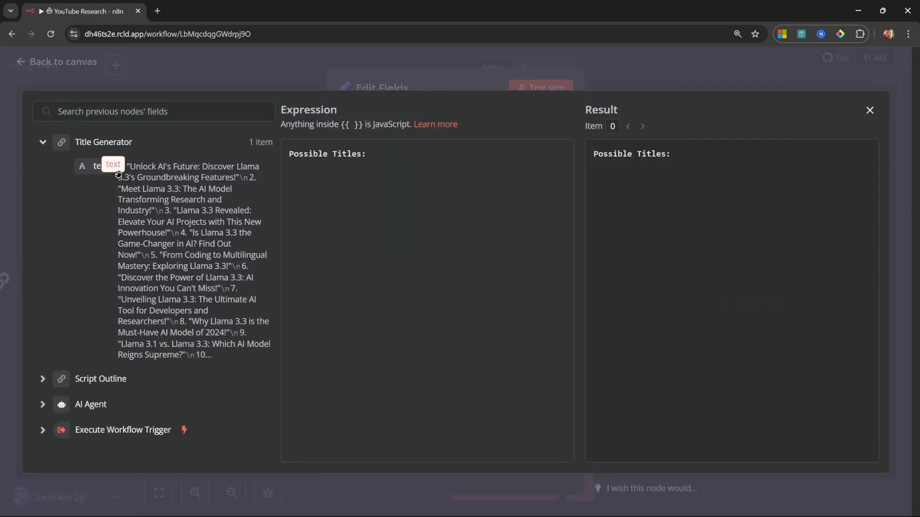
drag(101, 166, 320, 203)
Extend the response expression with the heading "Script Outline:" and the Script Outline node's text output, and return to the canvas.
click(450, 202)
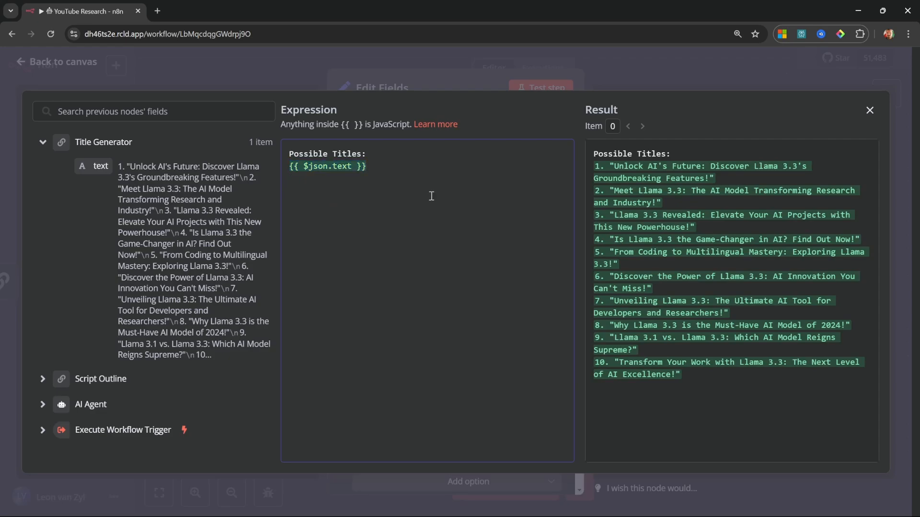
text(Script Outline:)
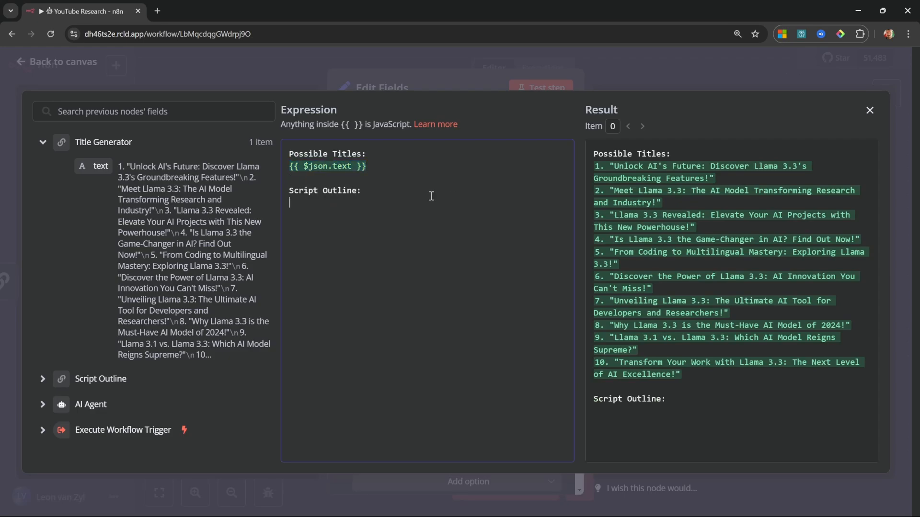
click(42, 378)
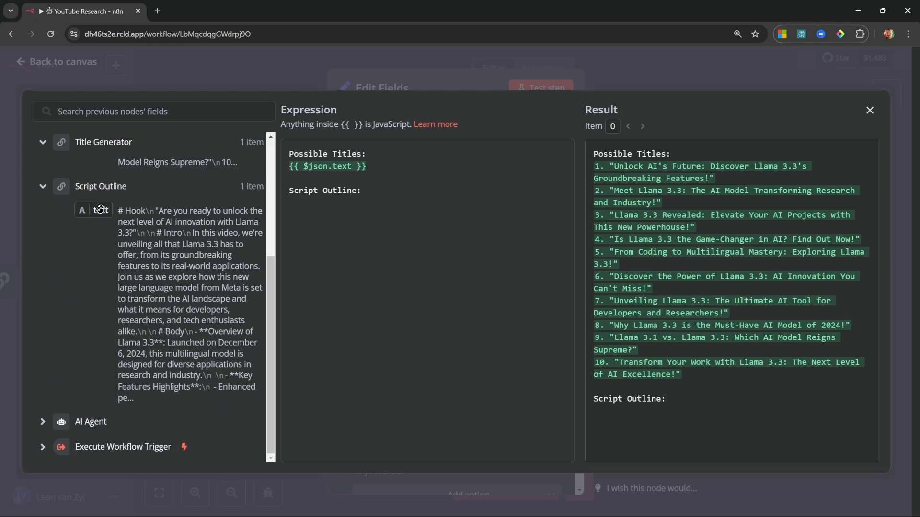
drag(98, 210, 396, 232)
click(870, 110)
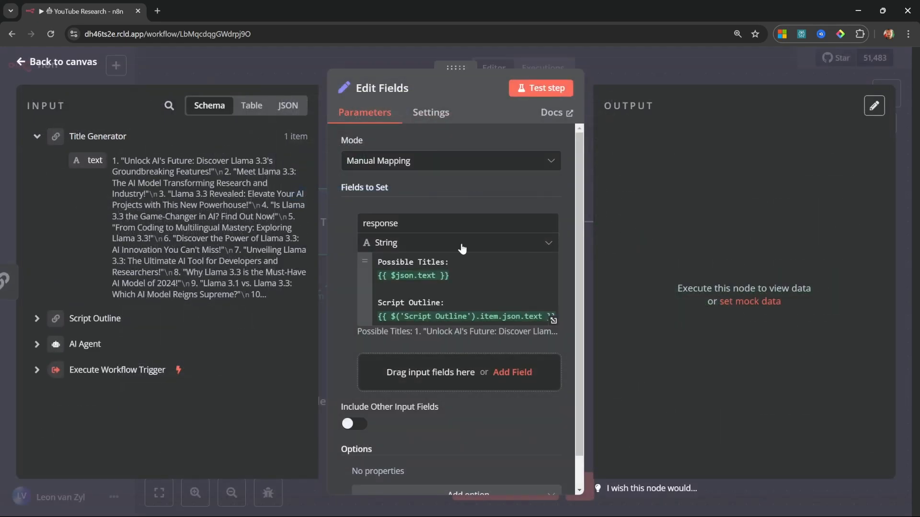
click(188, 66)
Rename the Edit Fields node as Format Response and save the workflow.
right_click(590, 253)
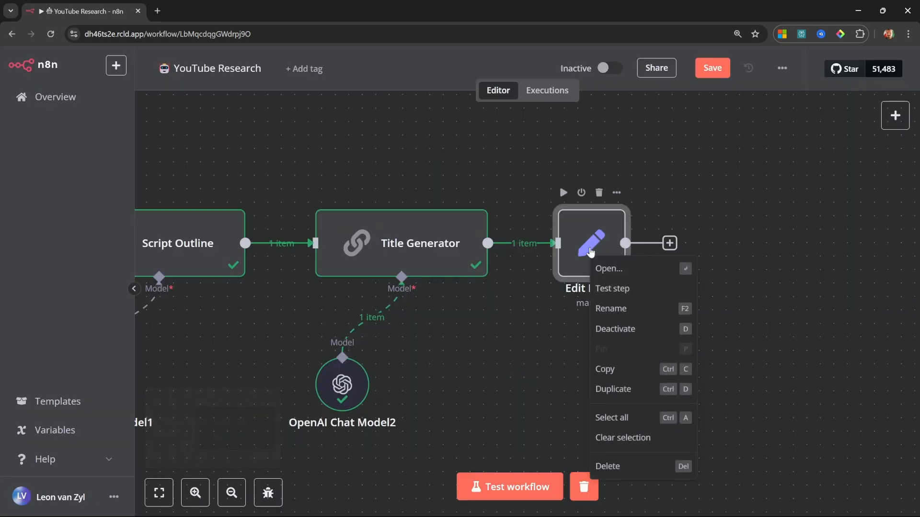
click(612, 309)
text(Format Response)
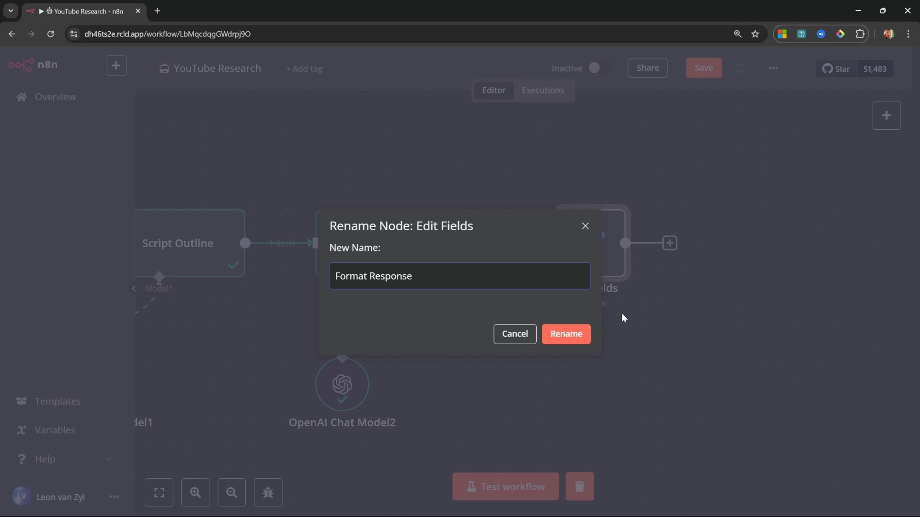
click(566, 334)
click(711, 69)
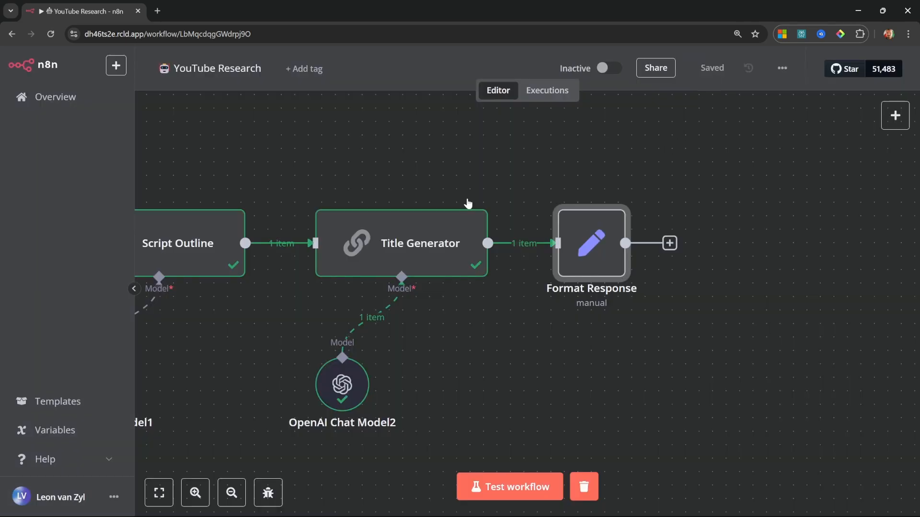
Test the whole YouTube Research workflow and review the combined titles and script outline in Format Response's output.
key(1)
click(523, 492)
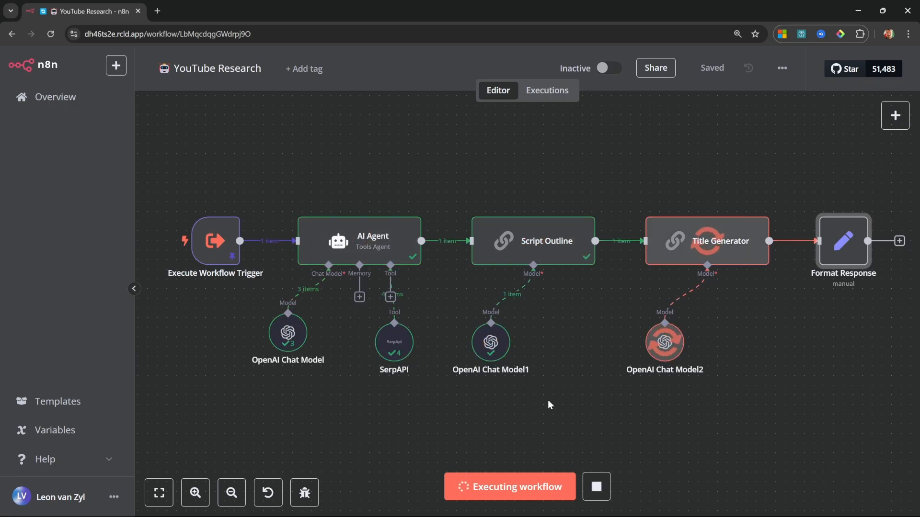
double_click(853, 241)
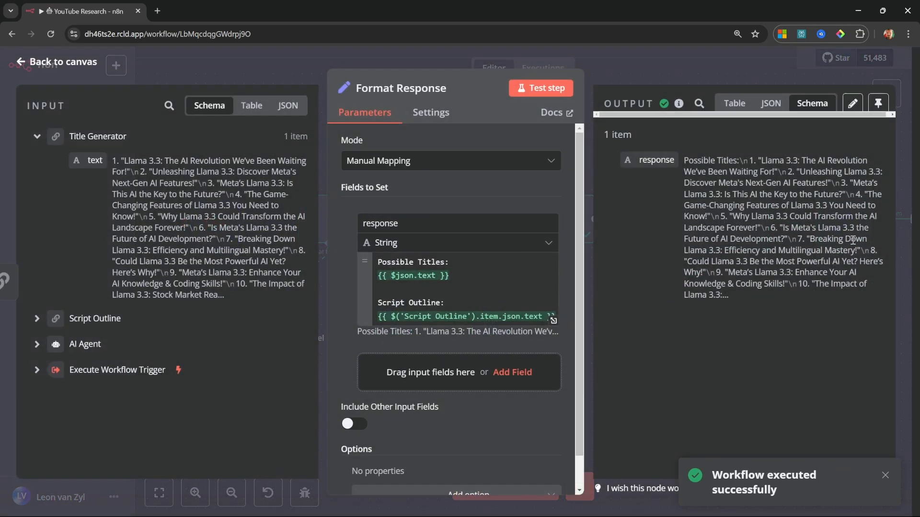
scroll(779, 316, down, 7)
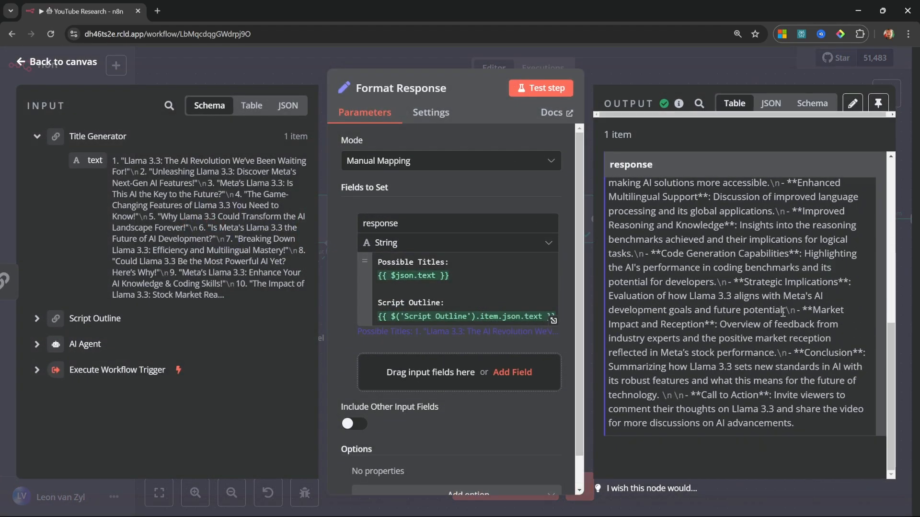
scroll(824, 332, up, 6)
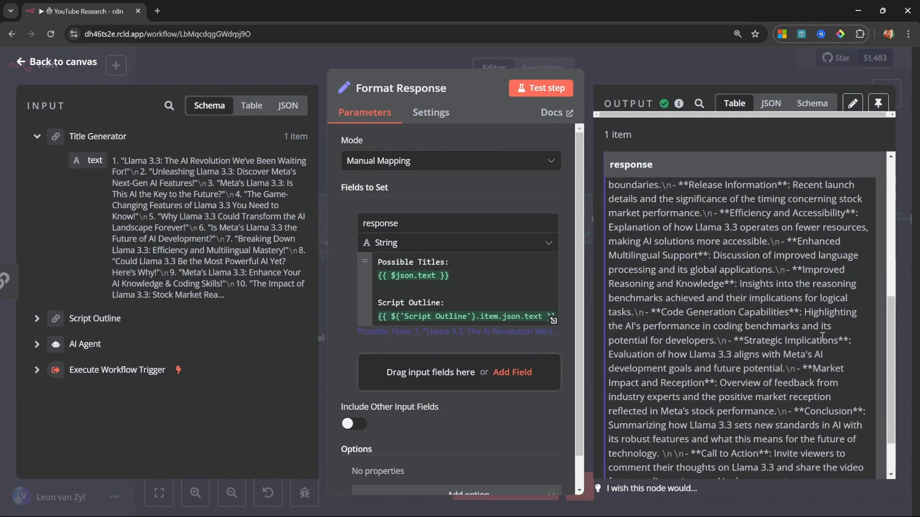
key(Escape)
In the Max: Personal Assistant workflow, add a Call n8n Workflow Tool to the AI Agent.
click(67, 100)
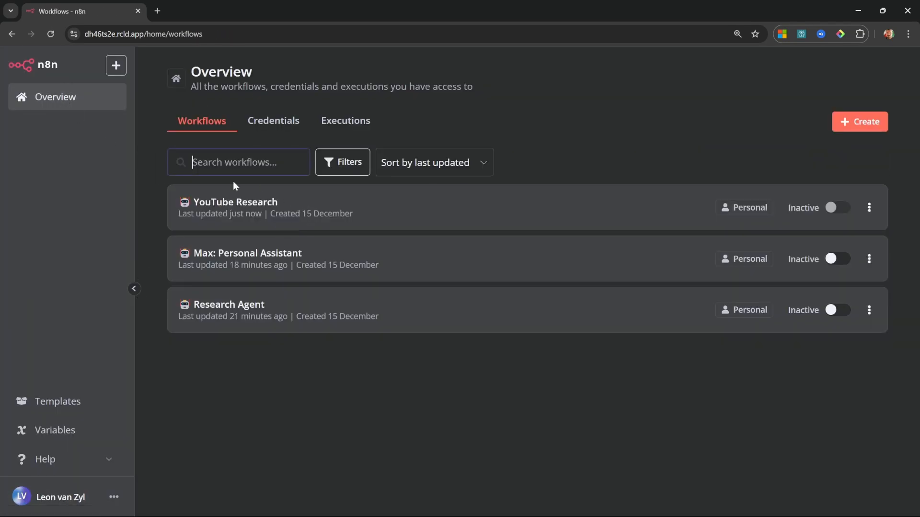
click(260, 253)
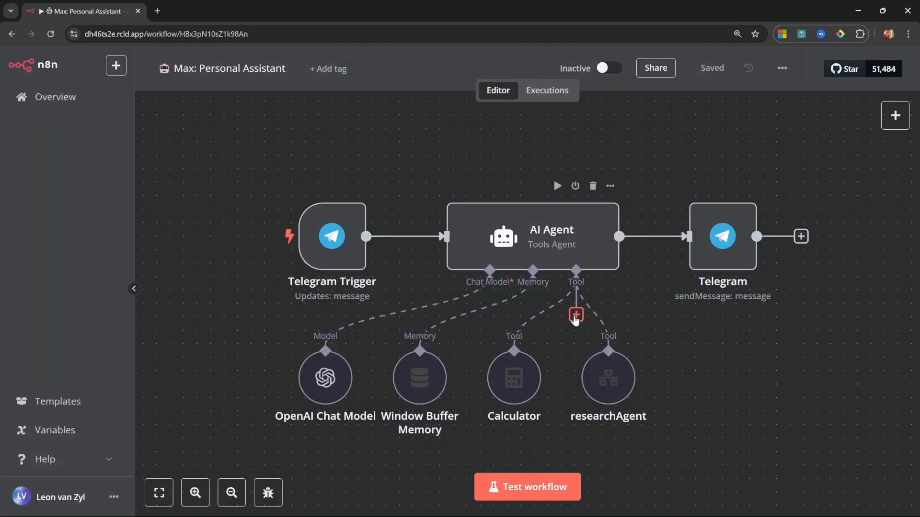
click(576, 315)
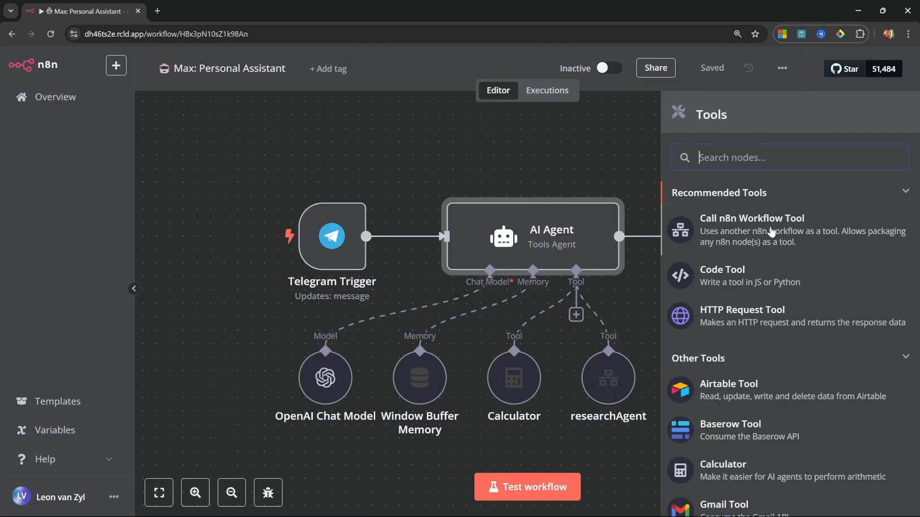
click(771, 232)
Set the workflow tool's name to youtubeAgent and rename its node as youtubeAgent too.
click(415, 201)
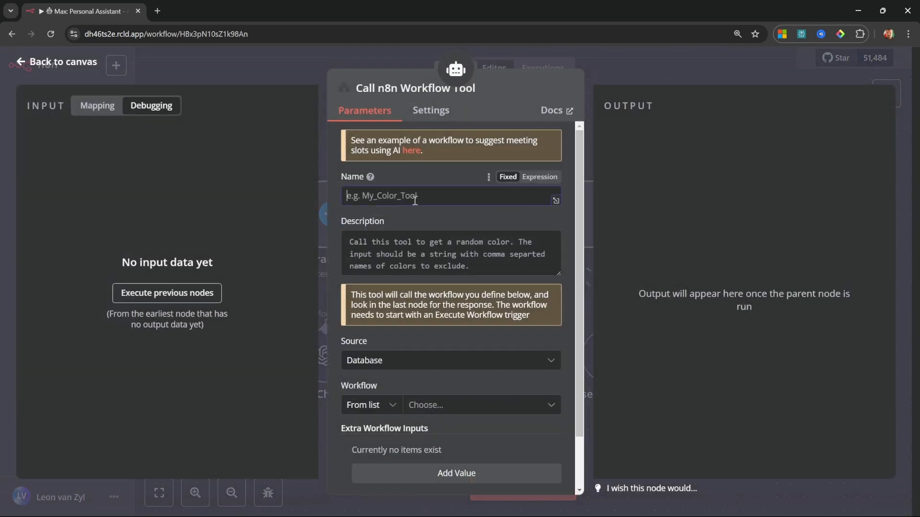
text(youtubeAgent)
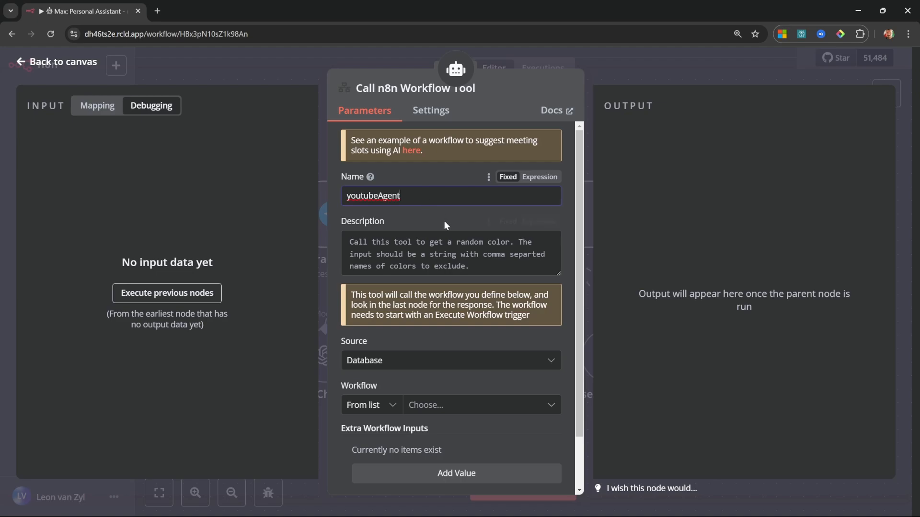
click(433, 89)
text(youtubeAgent)
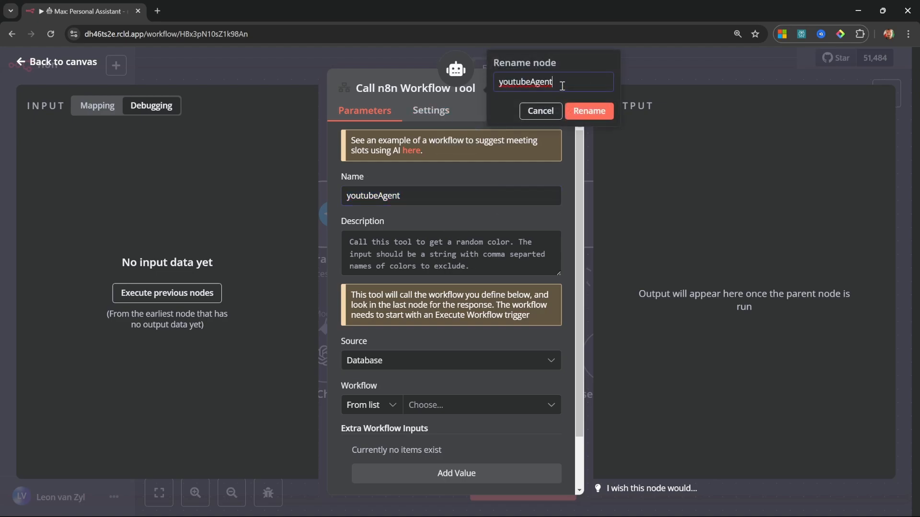
click(589, 111)
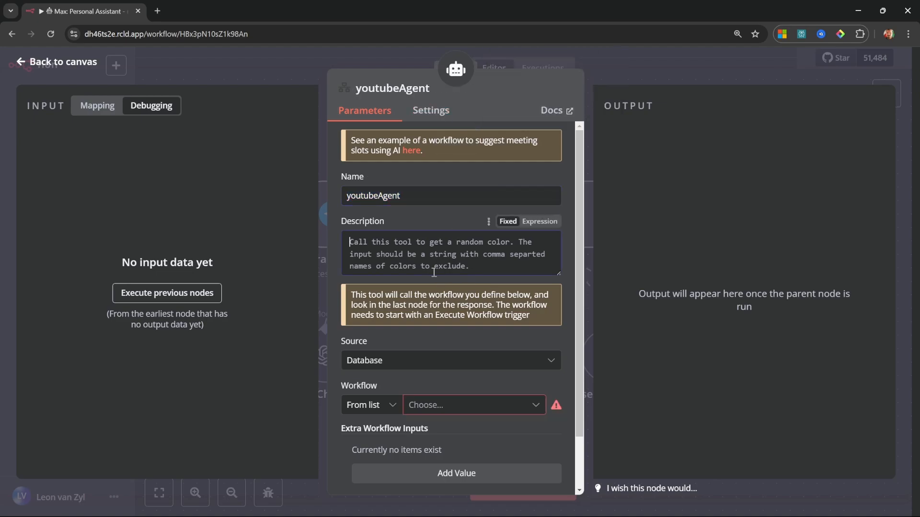
Give the tool the description "Call this tool when asked to come up with a Youtube video idea based on a researched topic." and workflow YouTube Research.
text(Call this tool when asked to come up with a Youtube video idea based on a researched topic.)
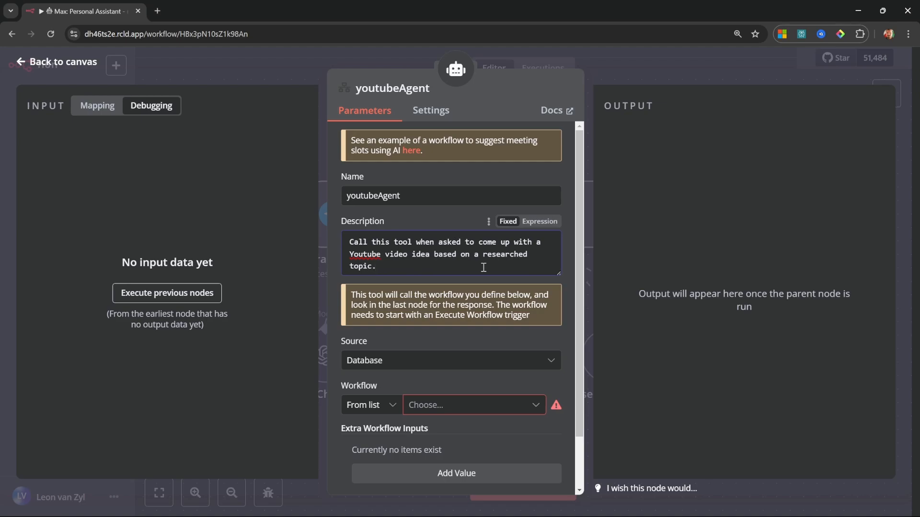
scroll(483, 268, down, 1)
click(502, 354)
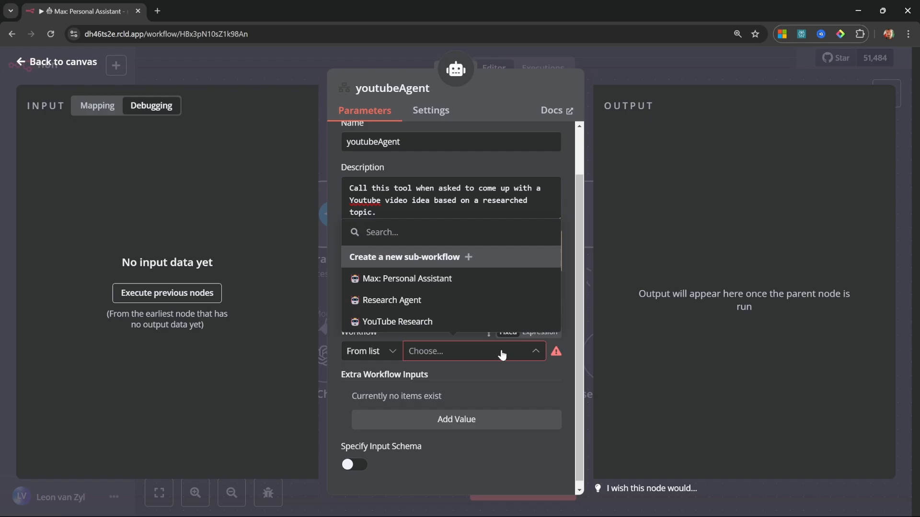
click(410, 321)
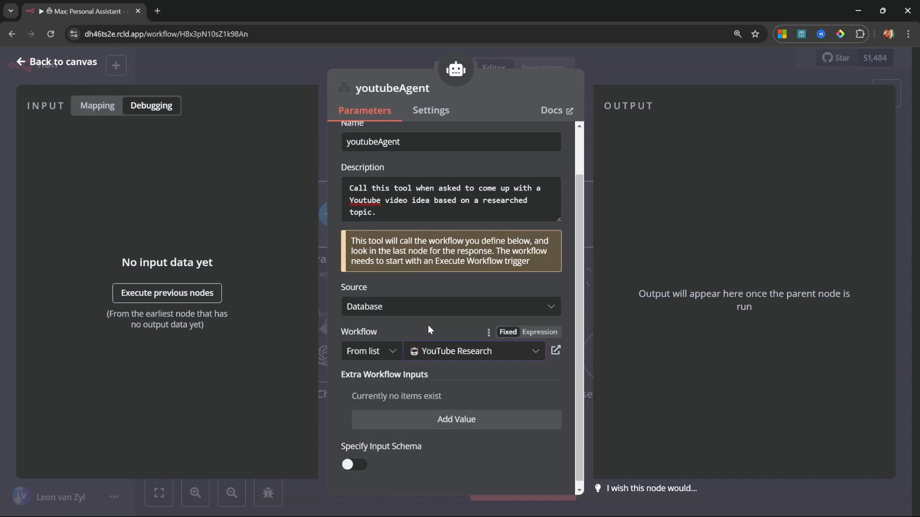
key(Escape)
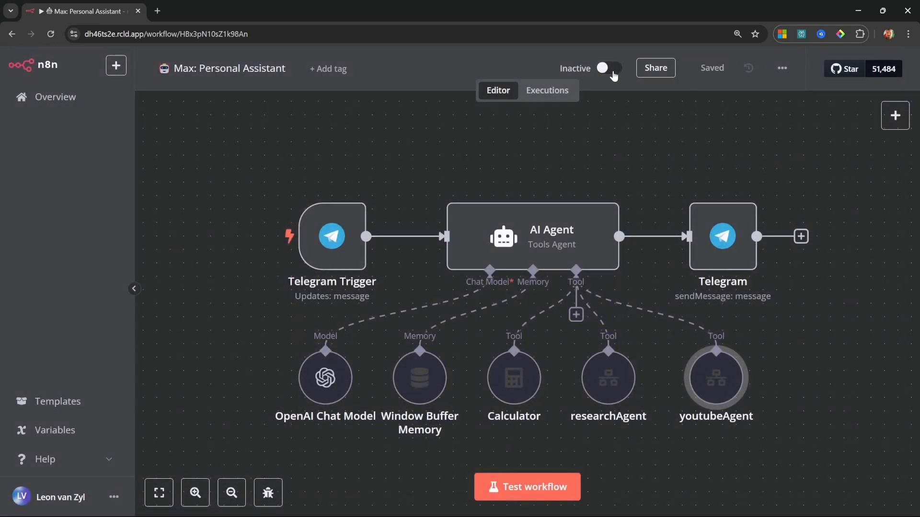
Activate the workflow and send Max the Telegram message "What happened on day 5 of 12 days of openai?".
click(613, 70)
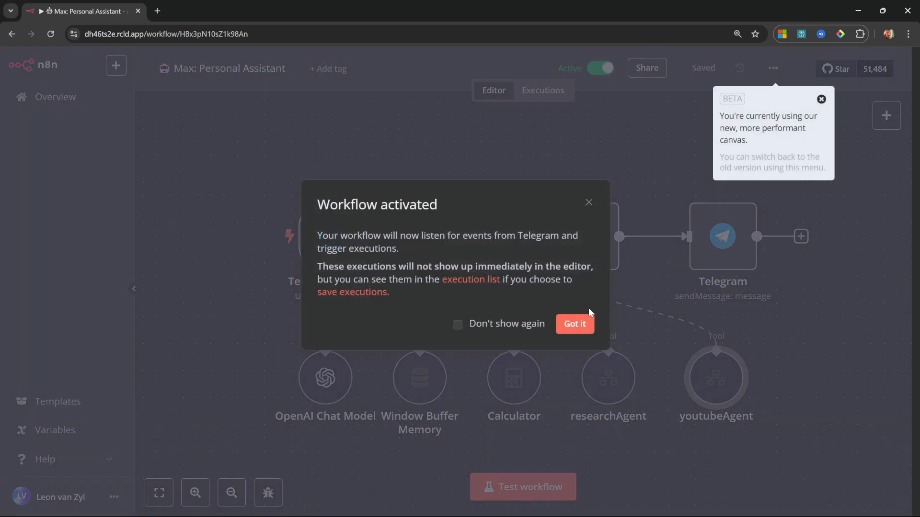
click(575, 322)
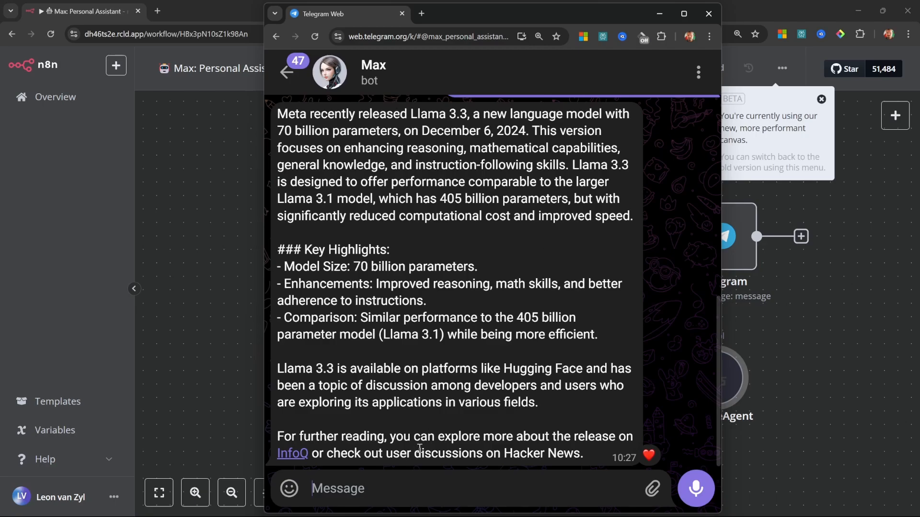
text(What happened on day 5 of 12 days of openai?)
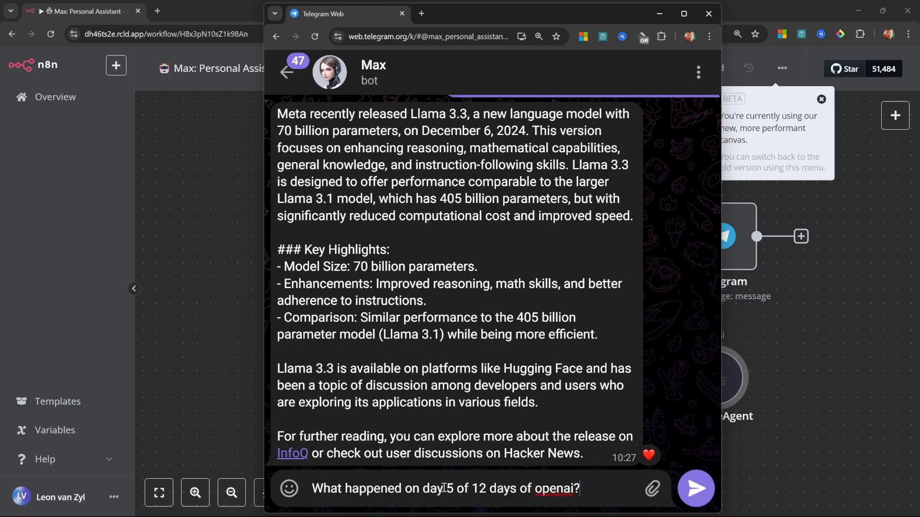
key(Return)
Examine the query received by the Execute Workflow Trigger in the Research Agent workflow's latest execution.
click(57, 96)
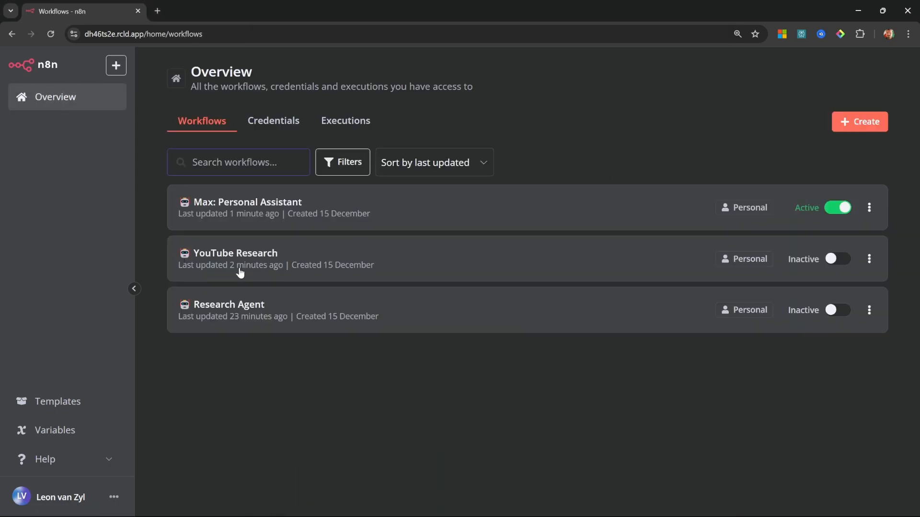
click(257, 307)
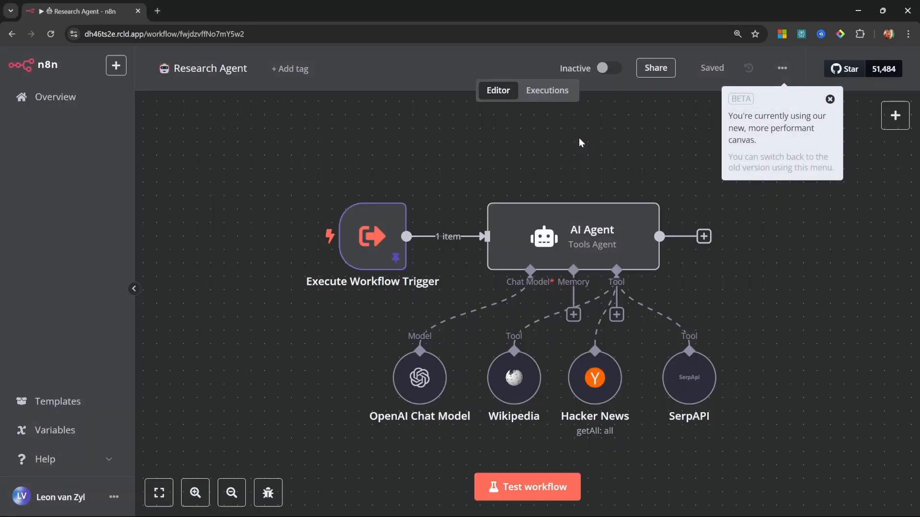
click(551, 90)
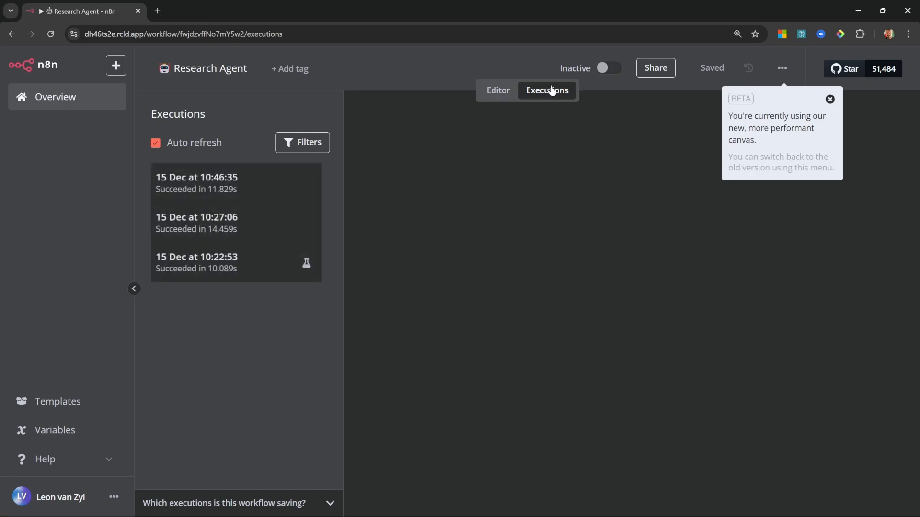
double_click(480, 237)
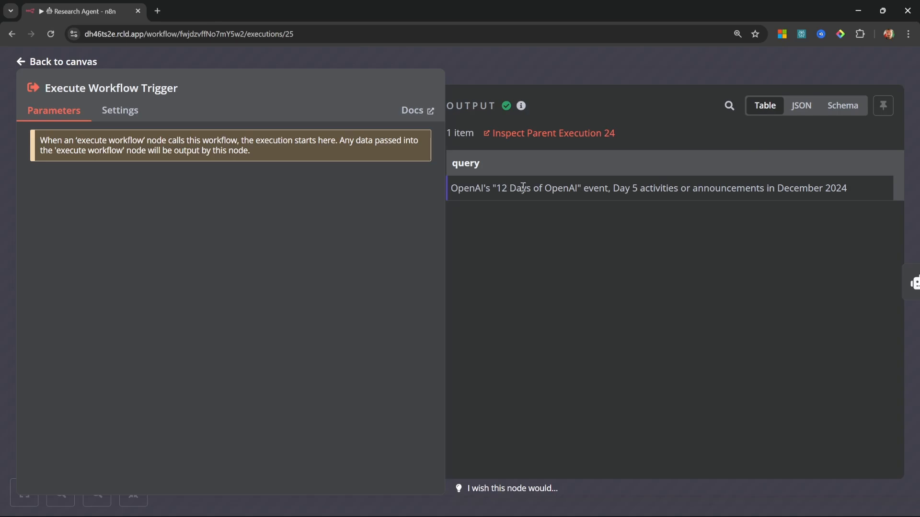
drag(612, 190, 728, 191)
click(726, 191)
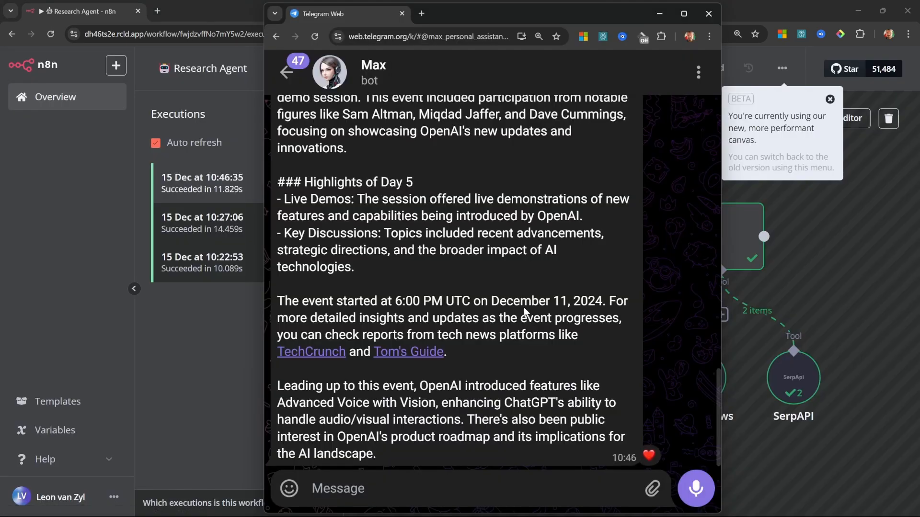
Read Max's Day 5 reply in Telegram and answer with "Let's create a Youtube News video on this".
scroll(501, 344, up, 5)
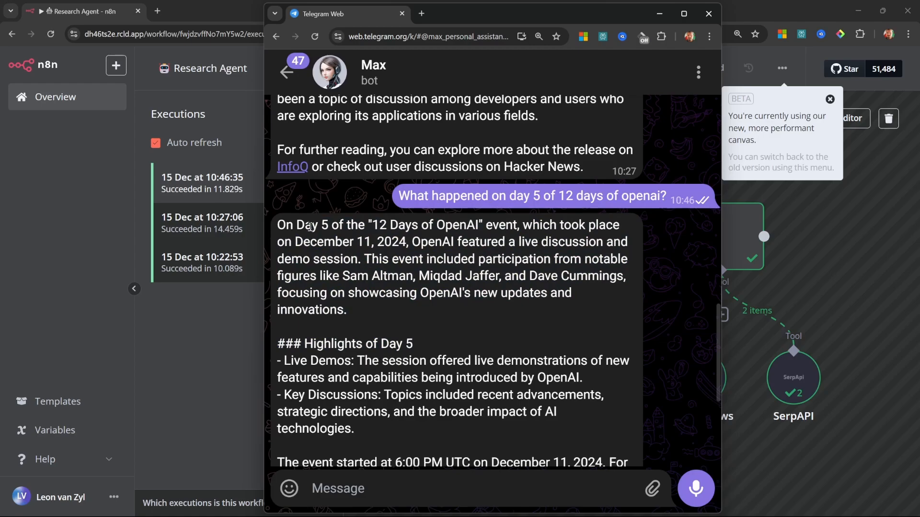
drag(311, 225, 483, 413)
scroll(483, 413, down, 3)
click(487, 488)
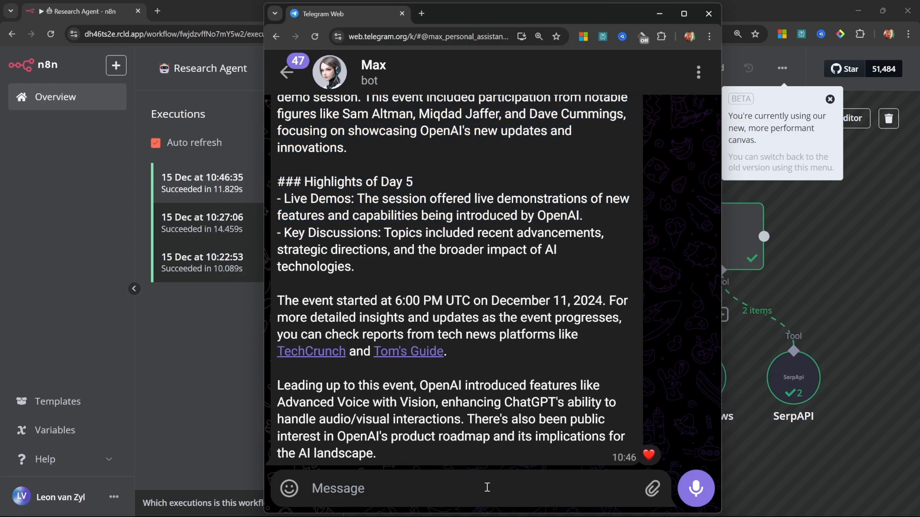
text(Let's create a Youtube News video on this)
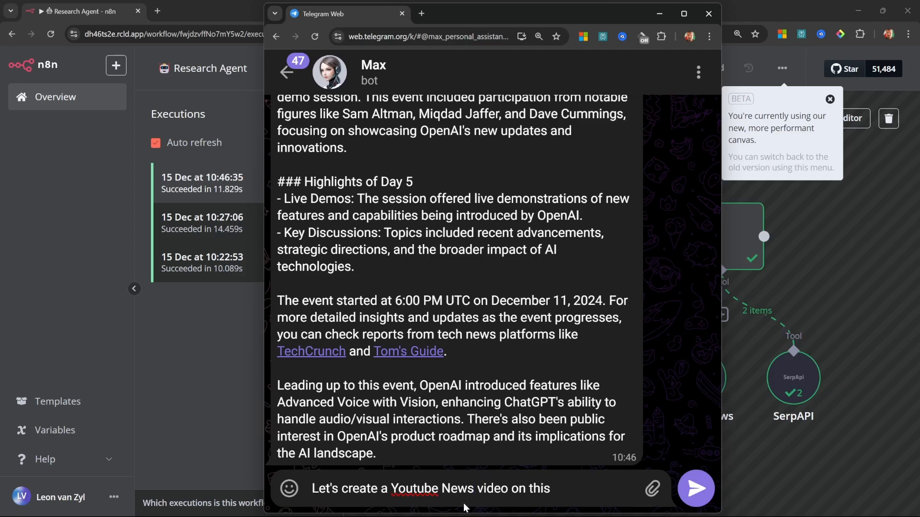
key(Return)
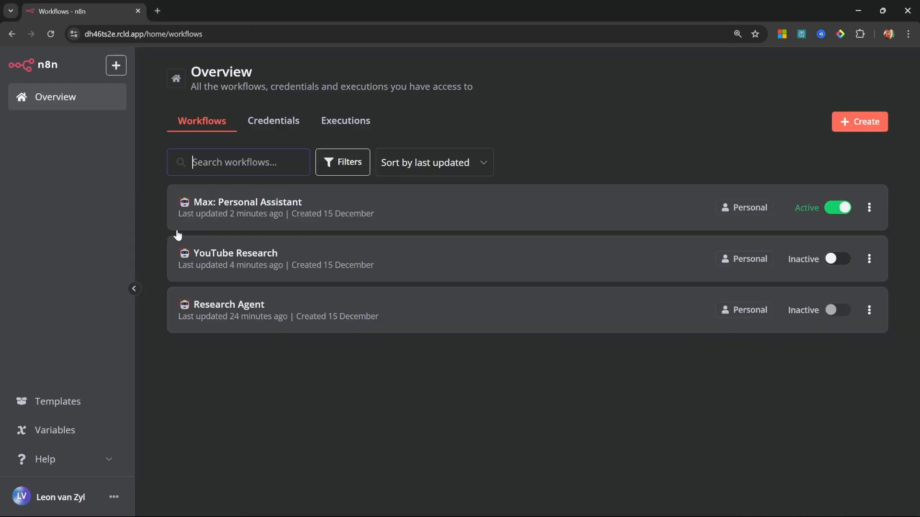
Examine the query passed to the Execute Workflow Trigger in the YouTube Research workflow's latest execution.
click(261, 257)
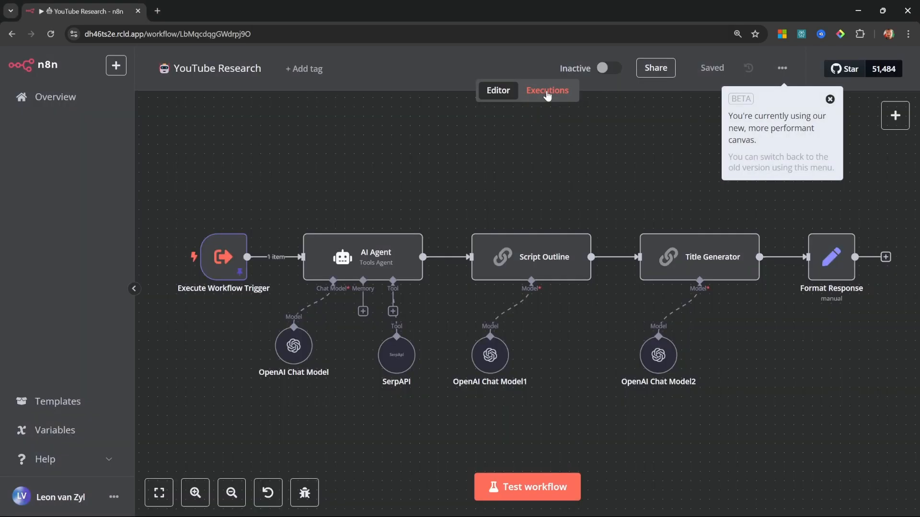
click(548, 92)
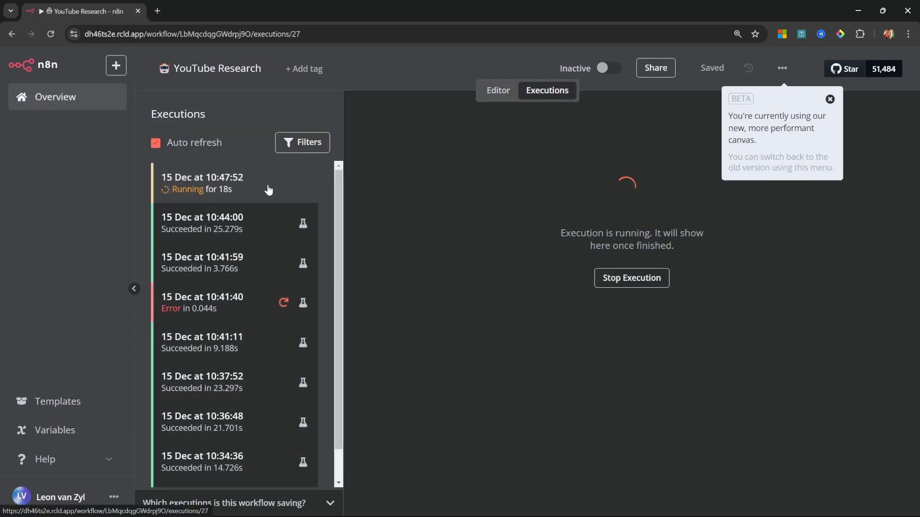
double_click(413, 267)
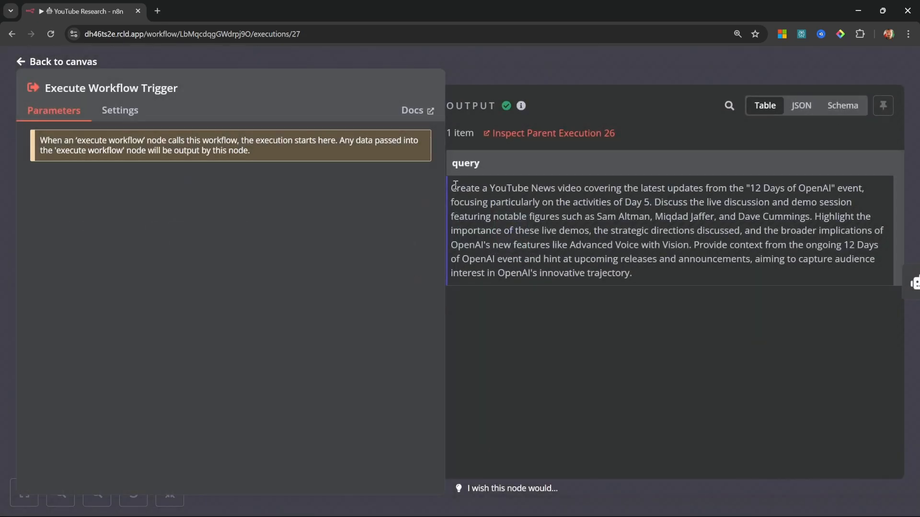
drag(455, 184, 643, 266)
click(651, 269)
Switch to Telegram and review the video titles and script outline in Max's reply.
key(alt+Tab)
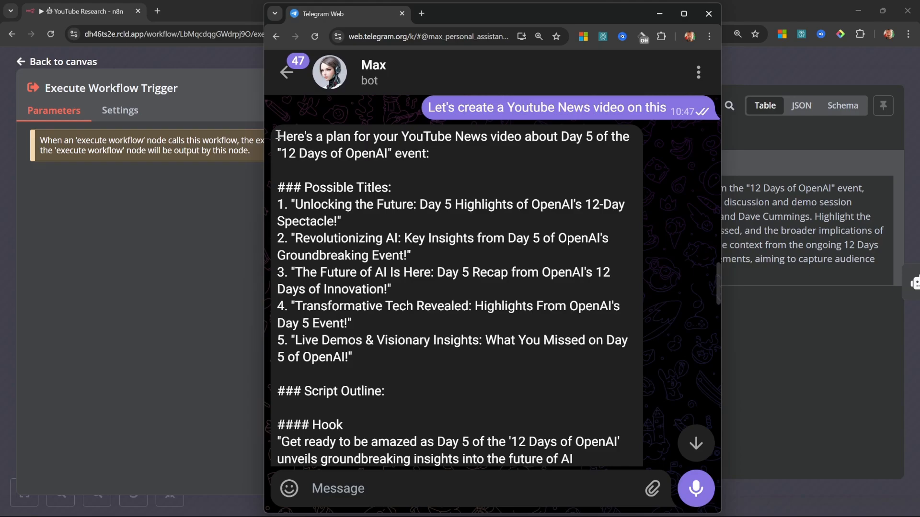
drag(278, 136, 453, 168)
click(456, 200)
scroll(455, 200, down, 5)
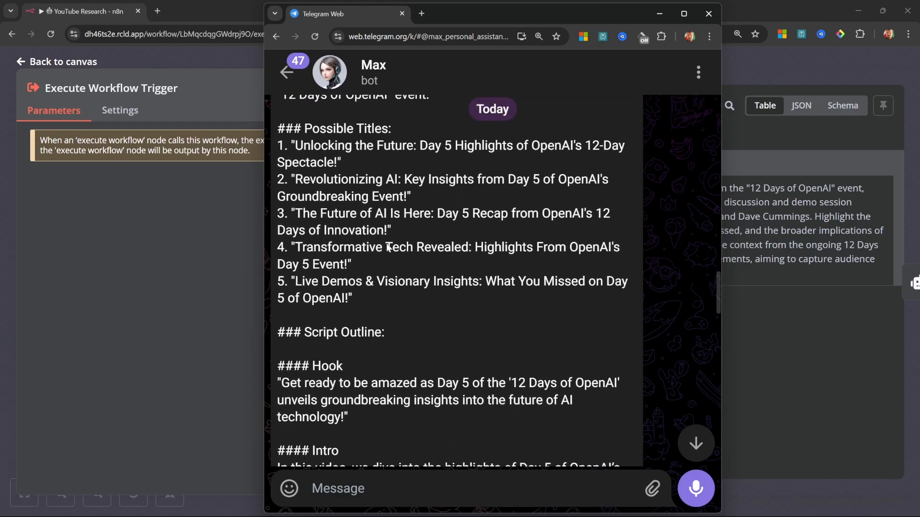
scroll(388, 234, down, 2)
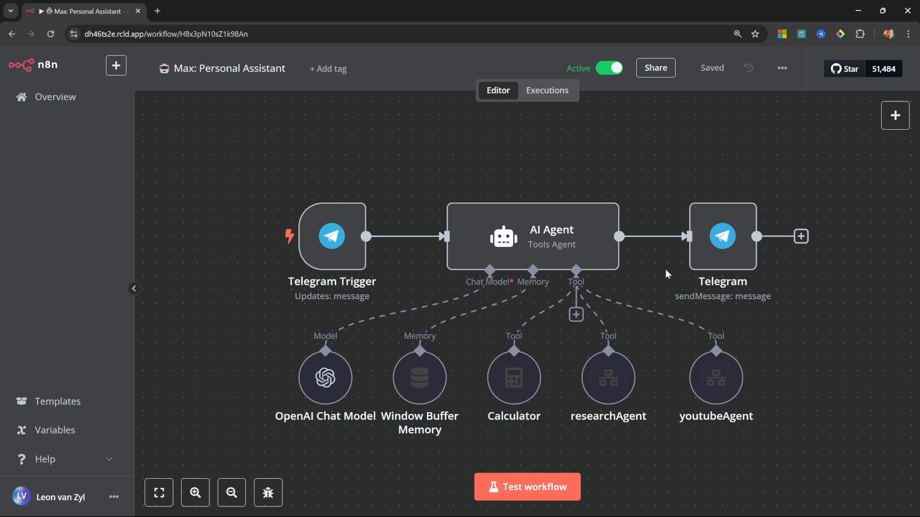
Add a "## youtubeAgent" section to the AI Agent's system message: use it to plan or create youtube videos and return its results in FULL, unedited.
mouse_move(697, 397)
double_click(590, 240)
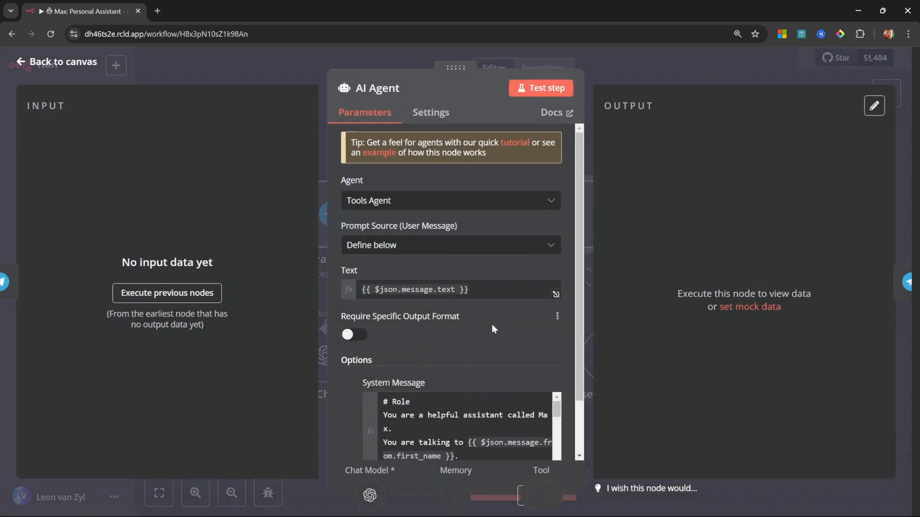
scroll(491, 324, down, 2)
click(557, 403)
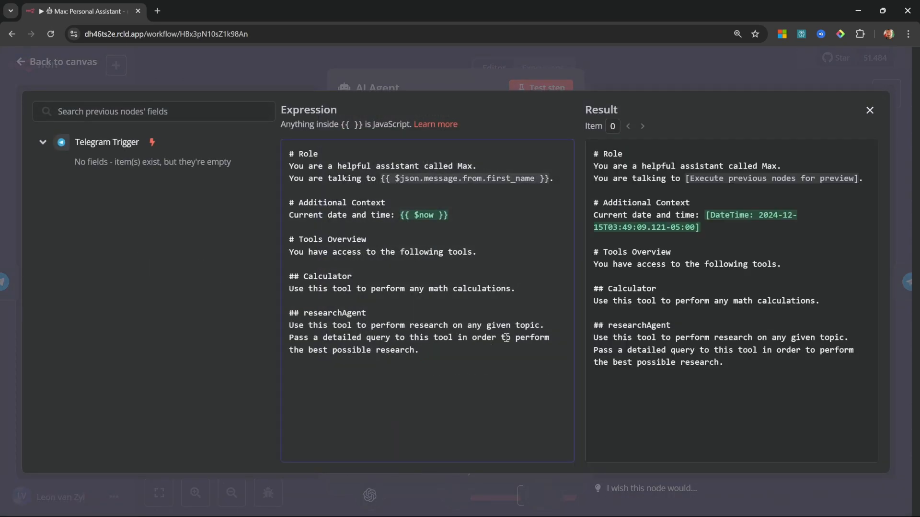
click(469, 369)
text(## youtubeAgent Use this tool when asked to plan or create youtube video. When using this tool, be sure to return the results in FULL back to the user.  Do not edit the response in any way, as the tool will return the exact response that the user will expect.)
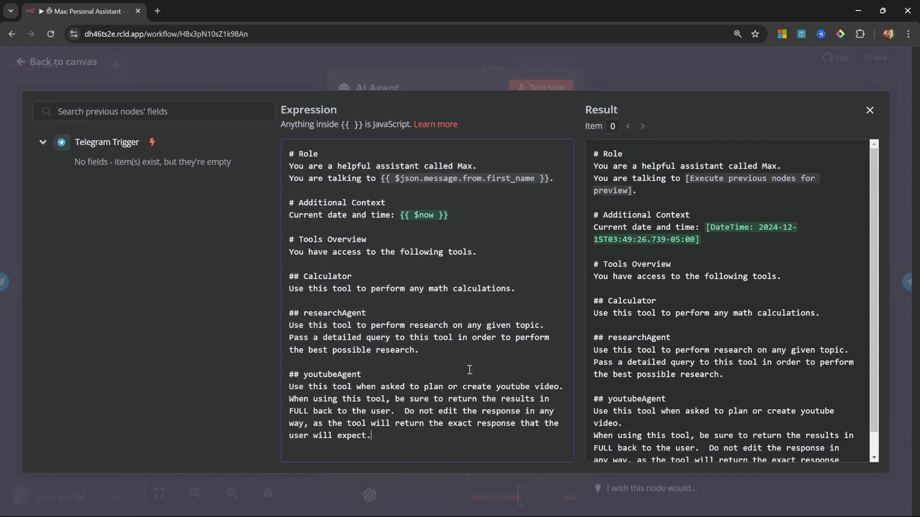
click(458, 411)
drag(289, 398, 386, 399)
drag(399, 412, 433, 439)
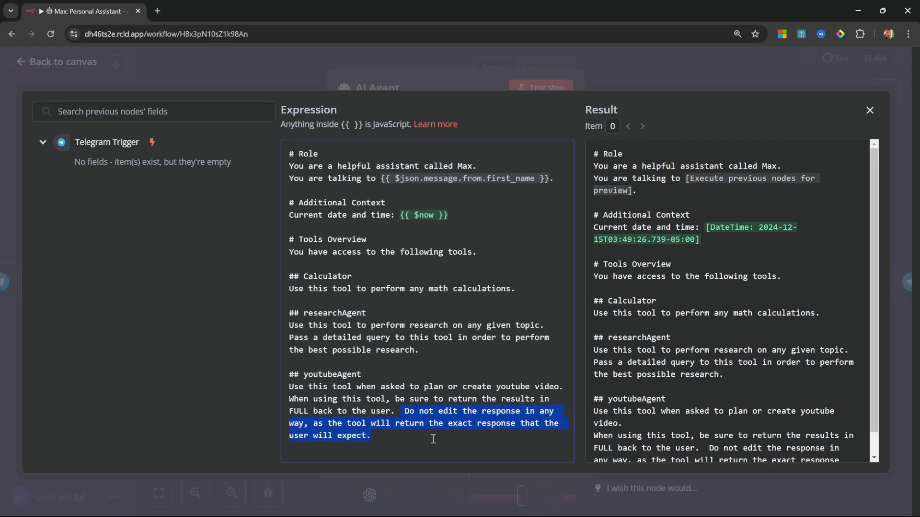